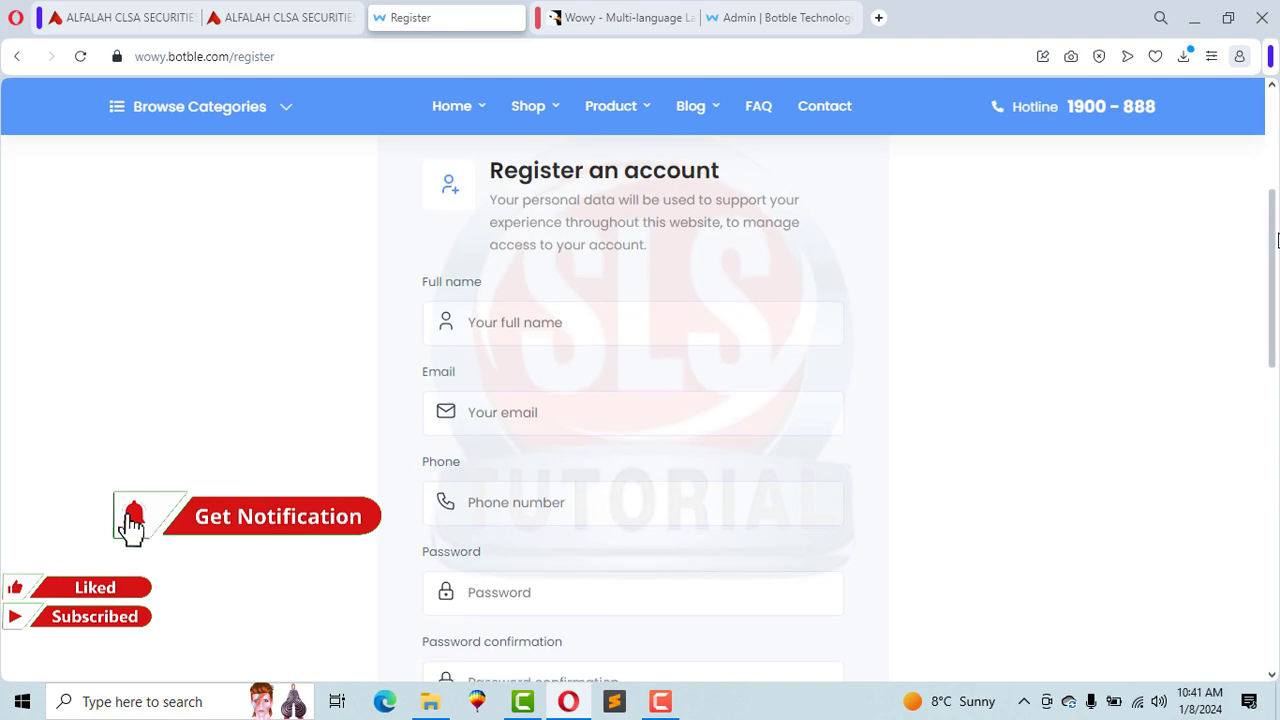
Step: Switch to the Wowy CodeCanyon listing and scroll down to its Demo links
drag(1271, 232, 1275, 158)
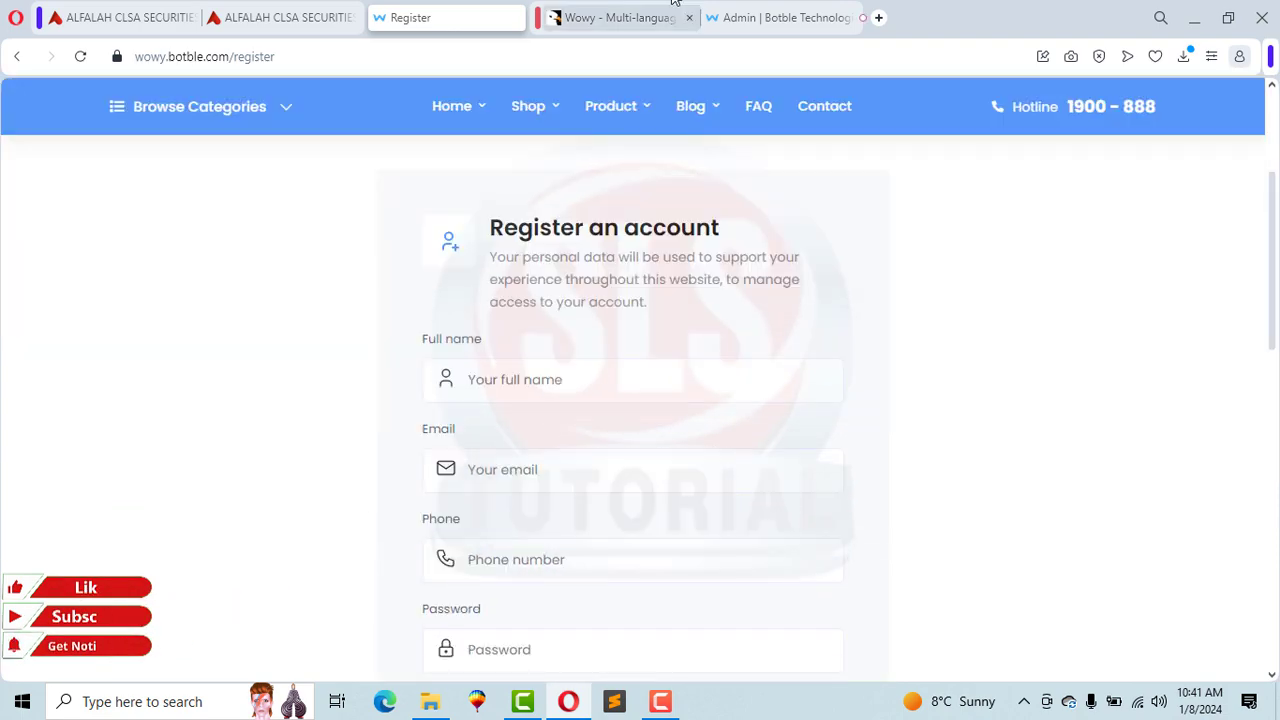
click(548, 18)
drag(1271, 105, 1274, 195)
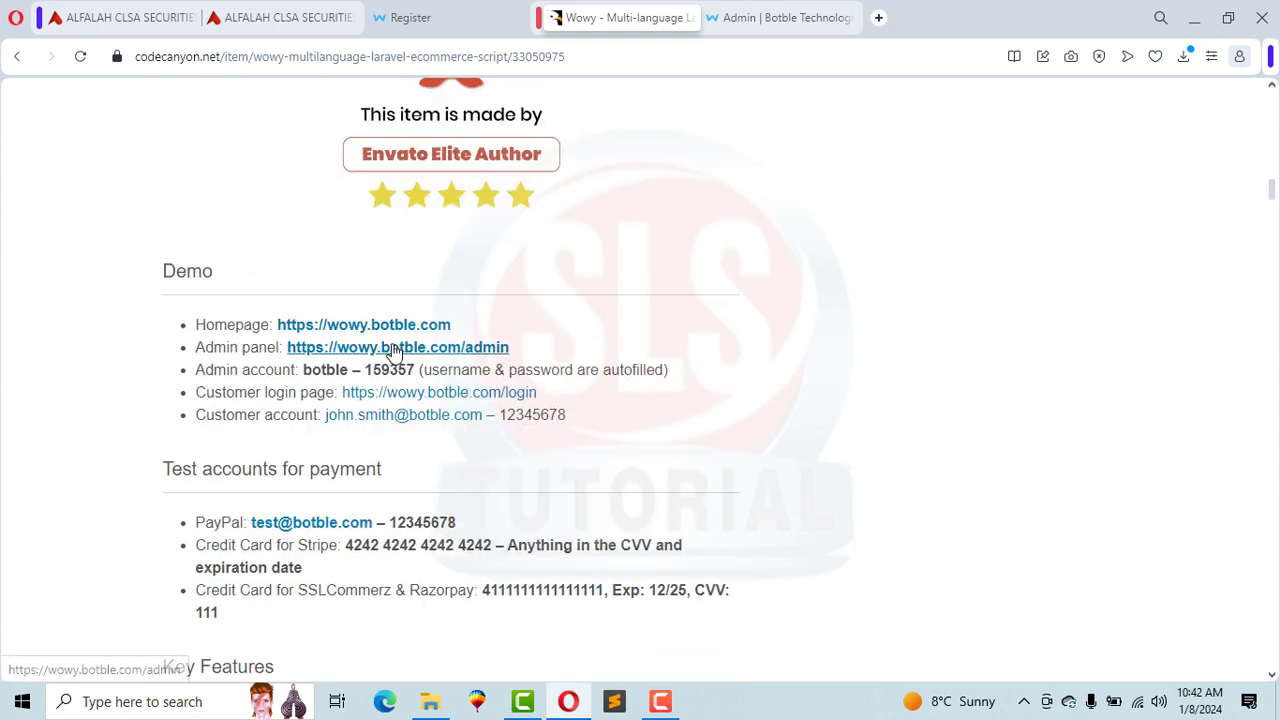
Step: Open the Admin panel demo link in a new tab and switch to it
right_click(430, 355)
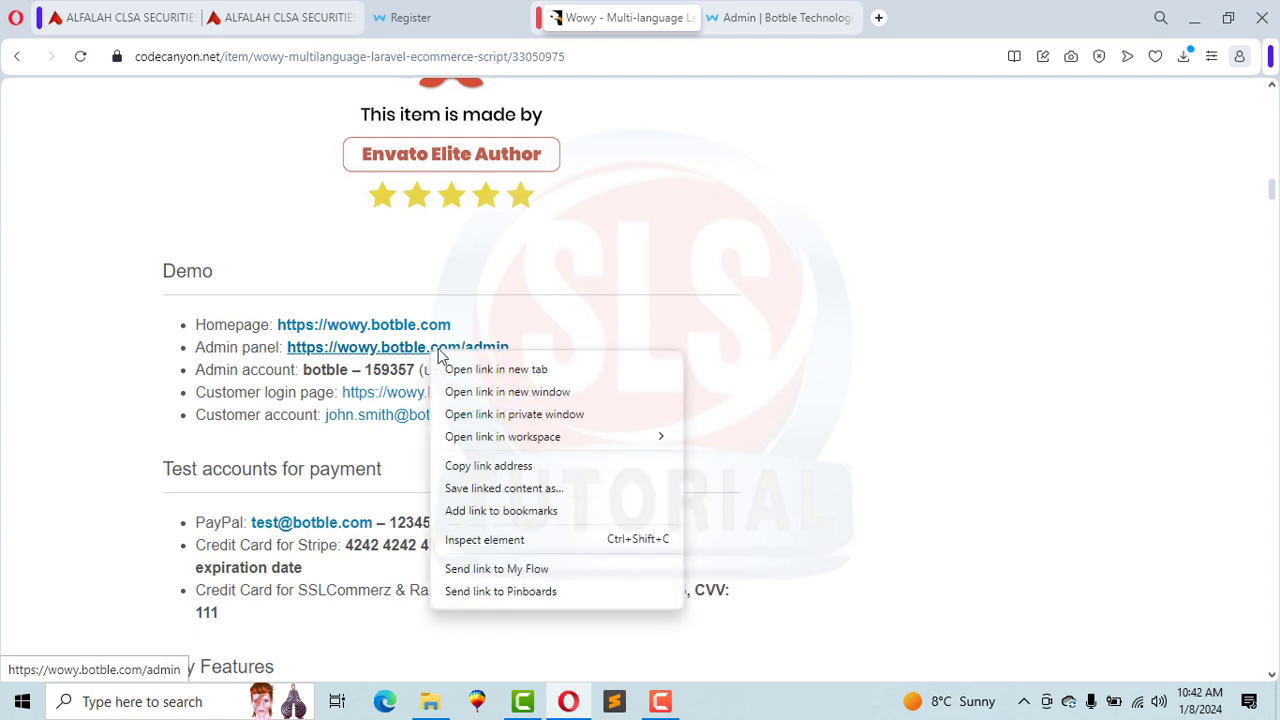
click(476, 368)
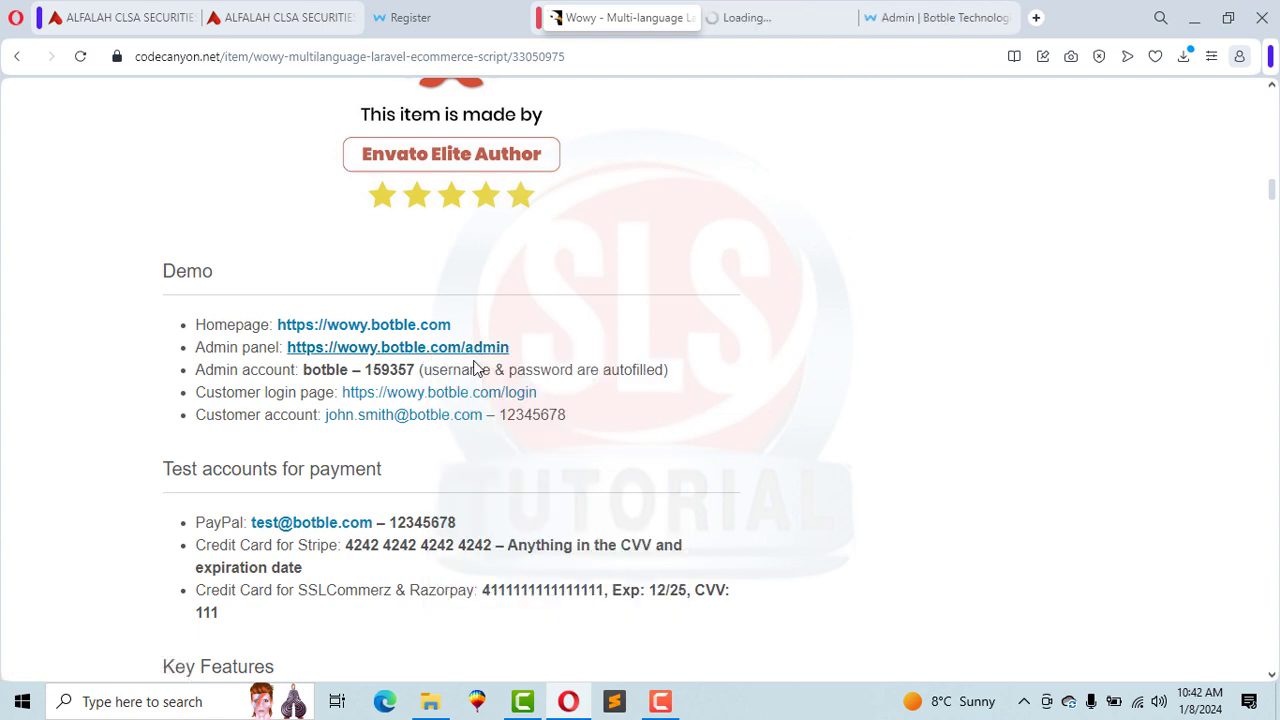
click(718, 15)
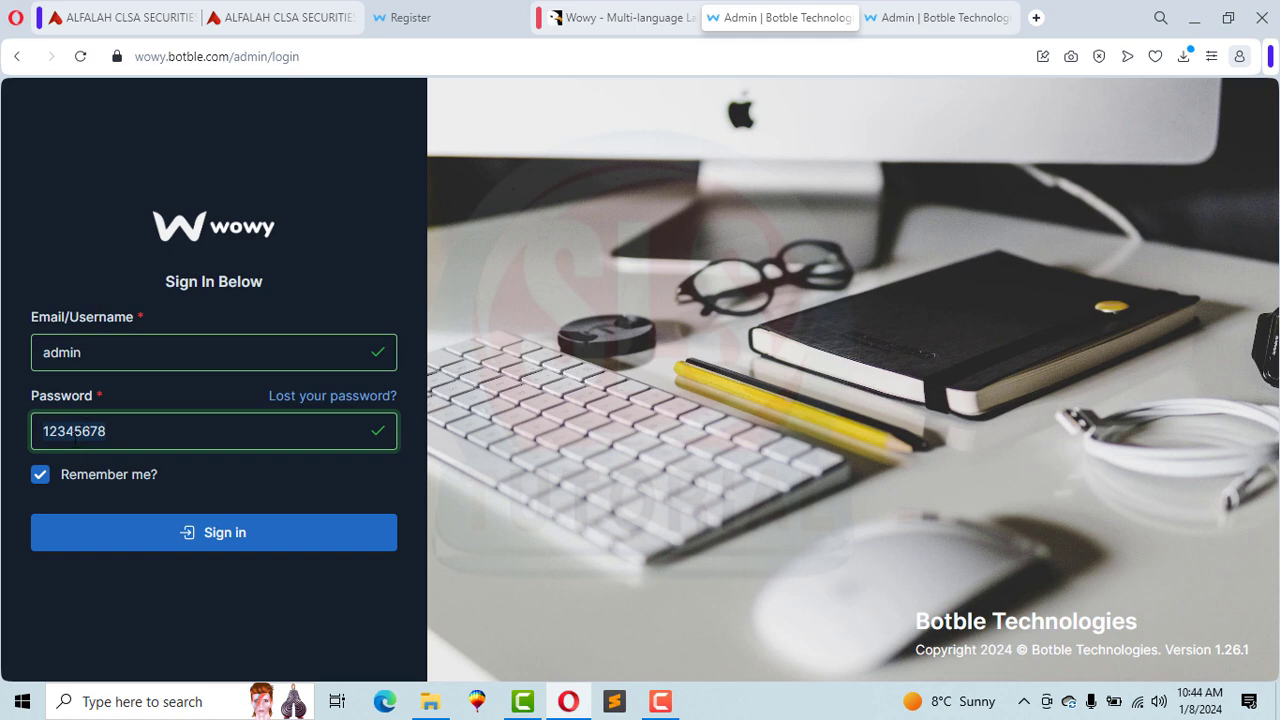
Step: Sign in to the admin panel with the prefilled credentials and decline saving the password
click(249, 540)
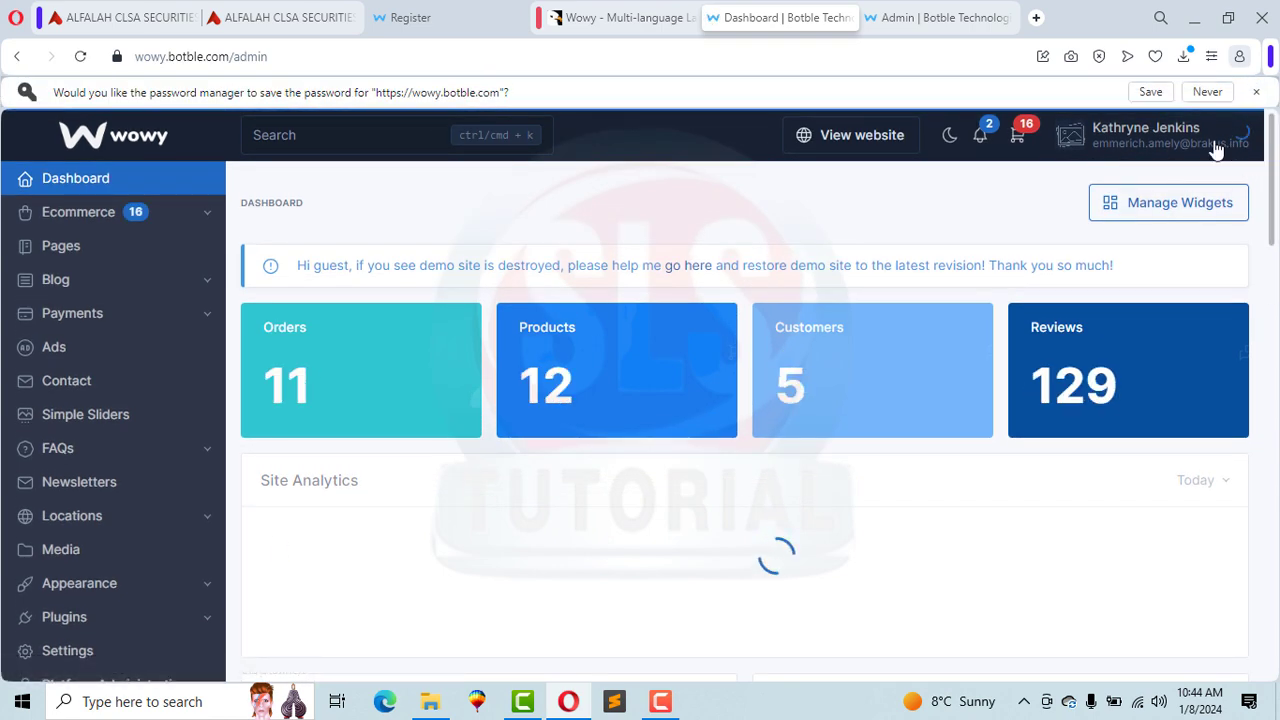
click(1256, 92)
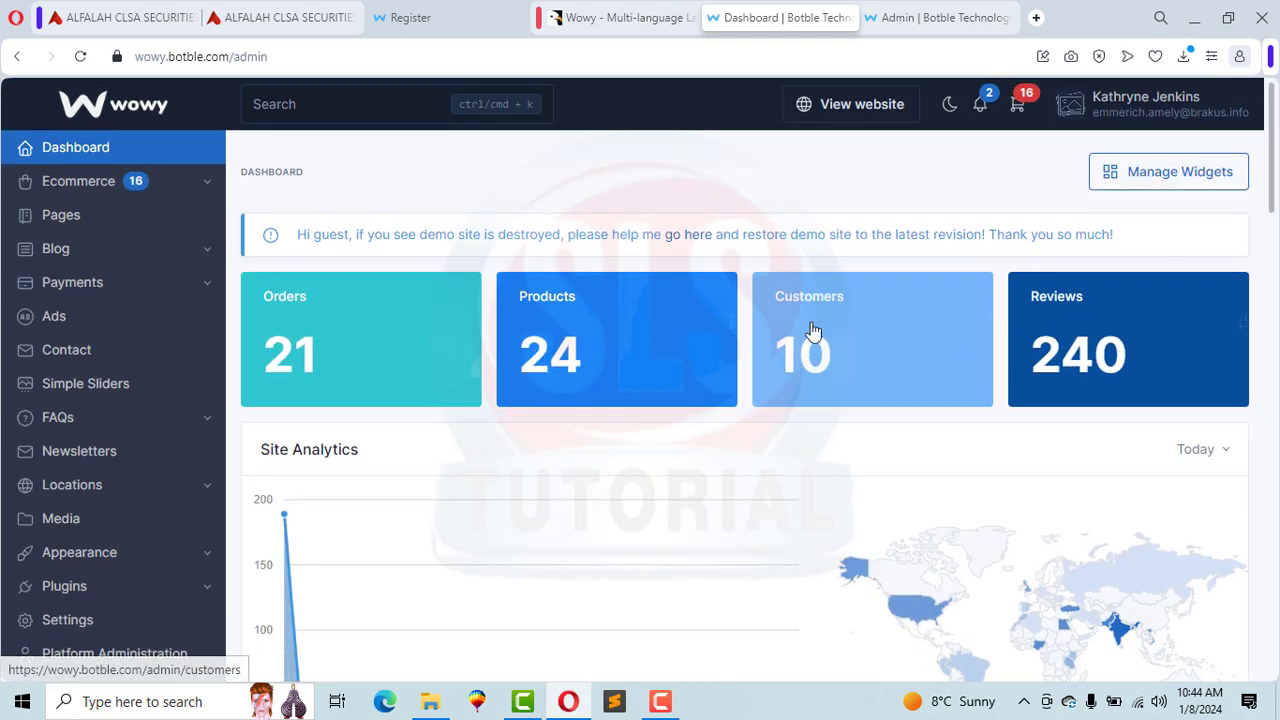
scroll(785, 222, down, 3)
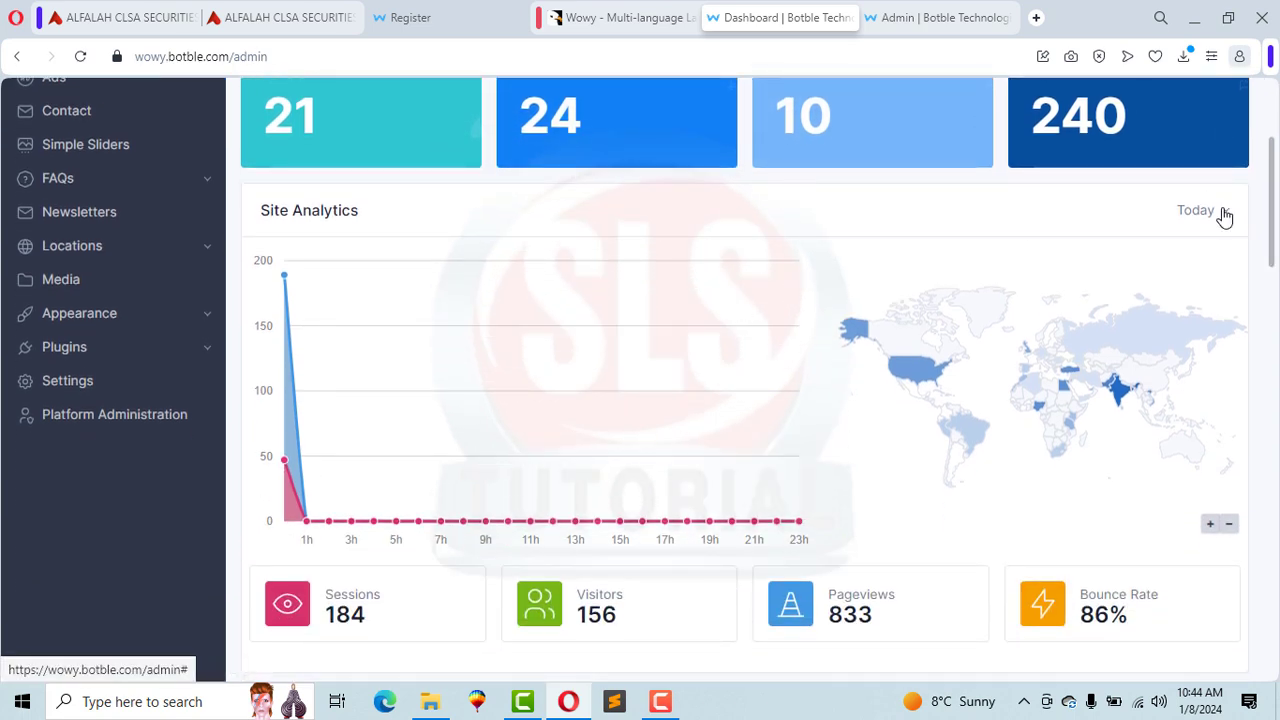
Step: Set Site Analytics to This Week and scroll through the dashboard statistics
click(1224, 211)
click(1098, 311)
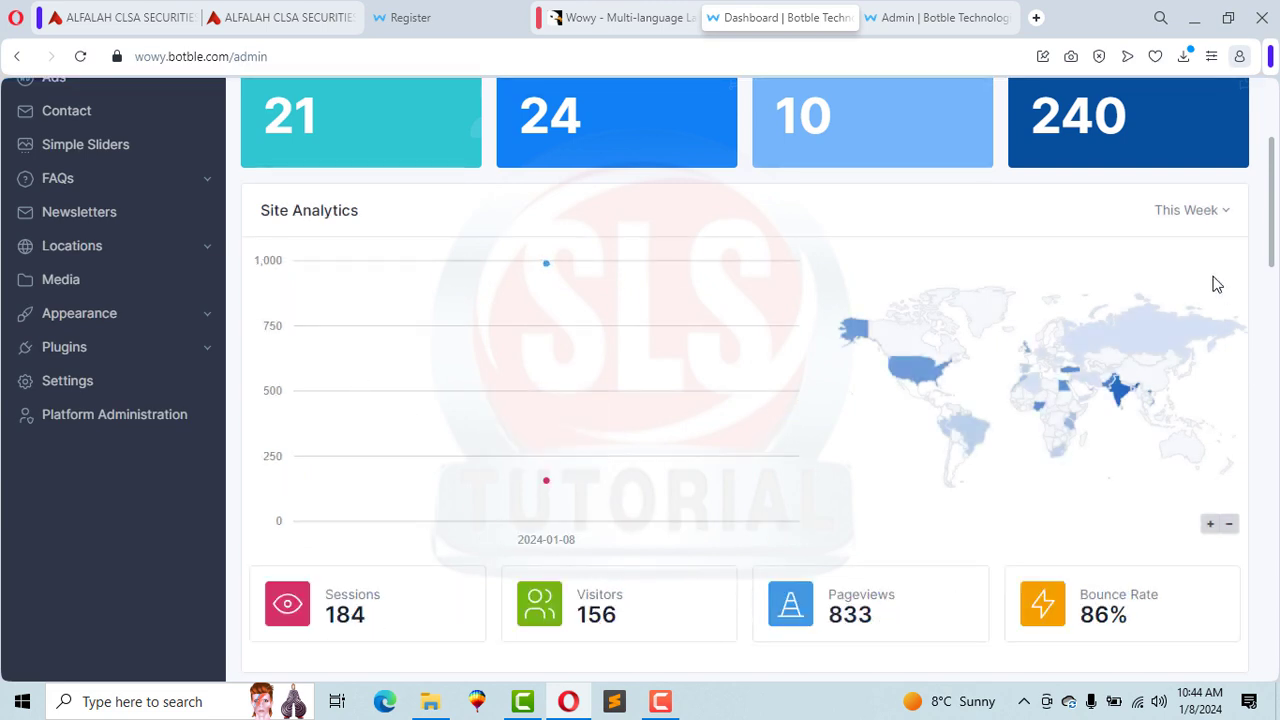
drag(1272, 193, 1273, 328)
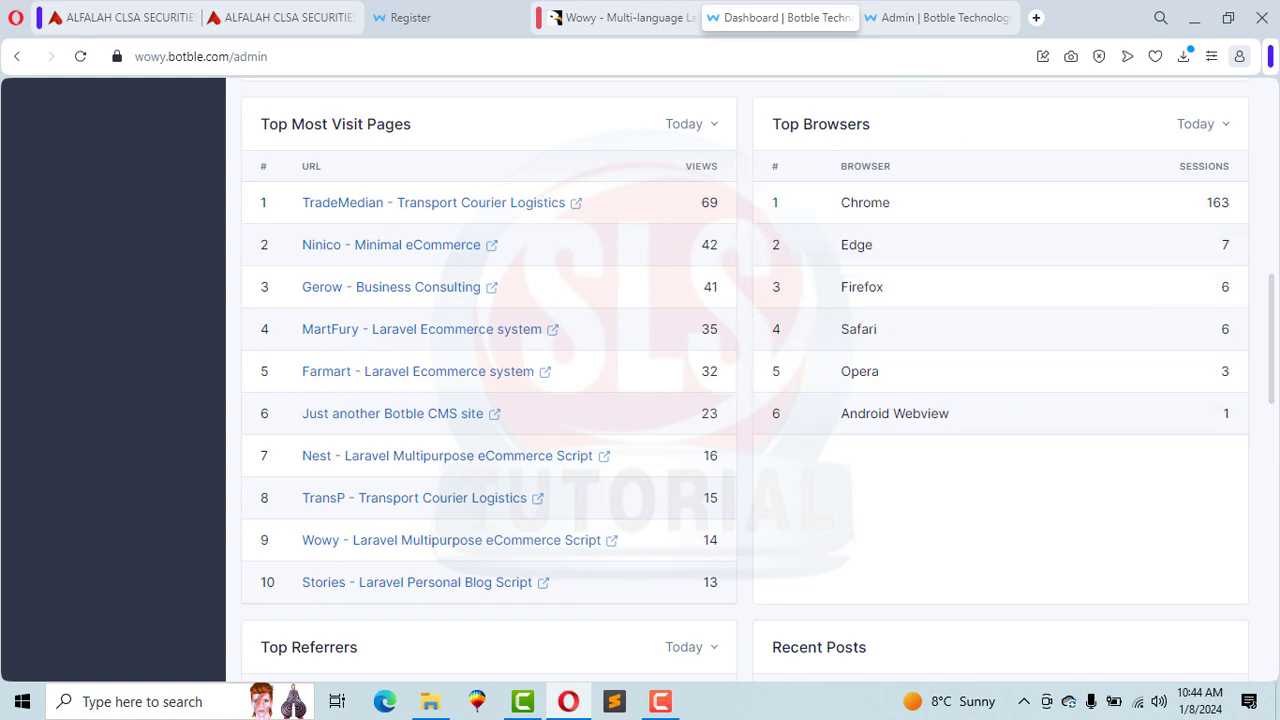
drag(1274, 310, 1271, 543)
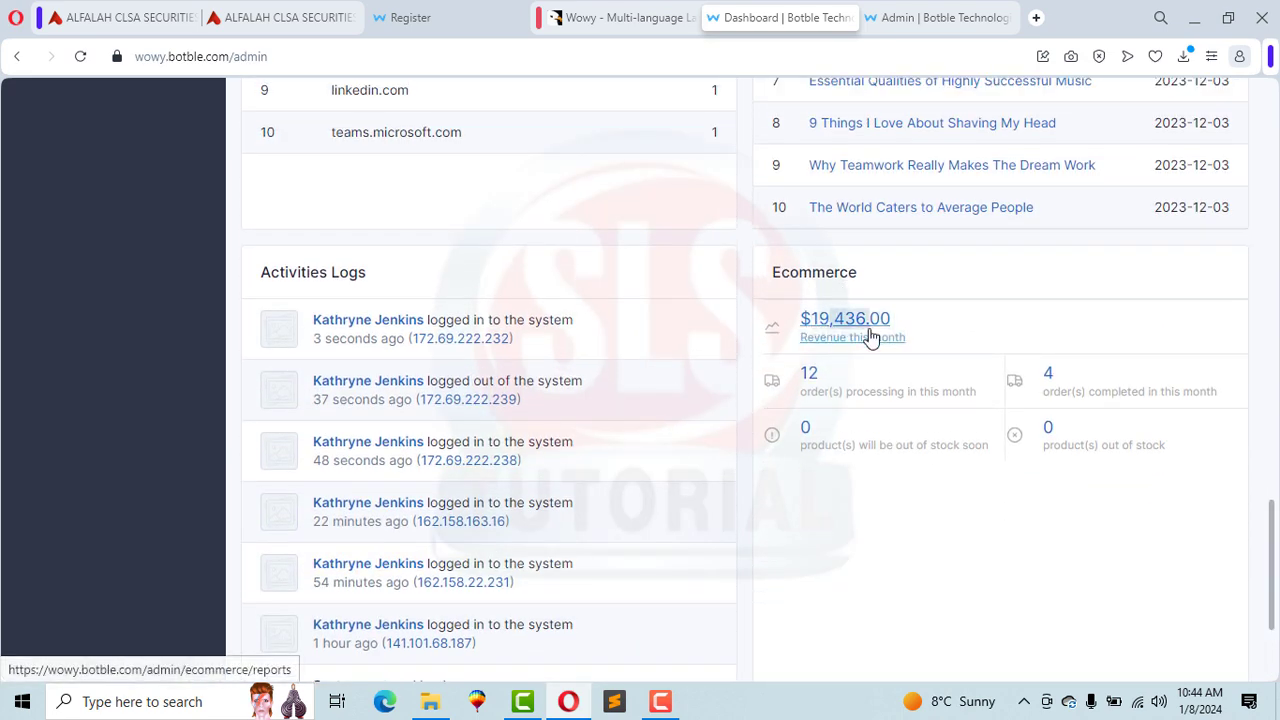
drag(871, 338, 872, 337)
drag(1272, 566, 1266, 110)
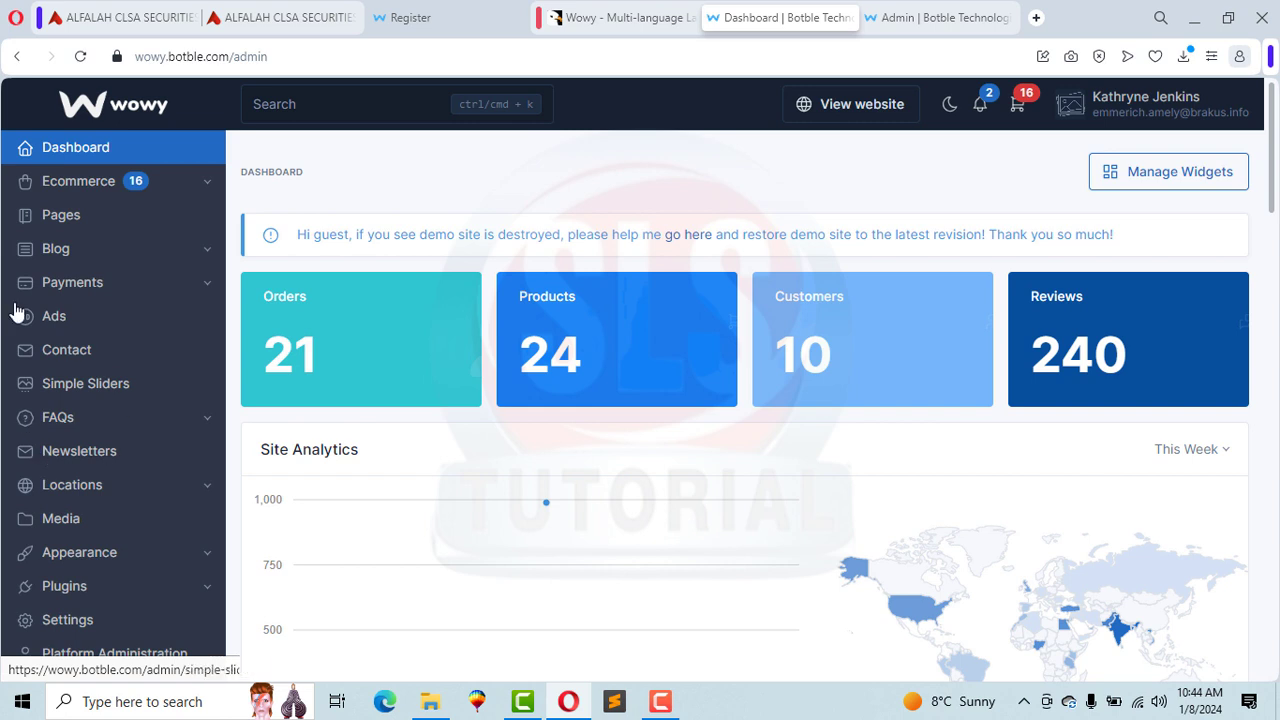
Step: Open the admin Pages list and scroll through the published pages
click(94, 202)
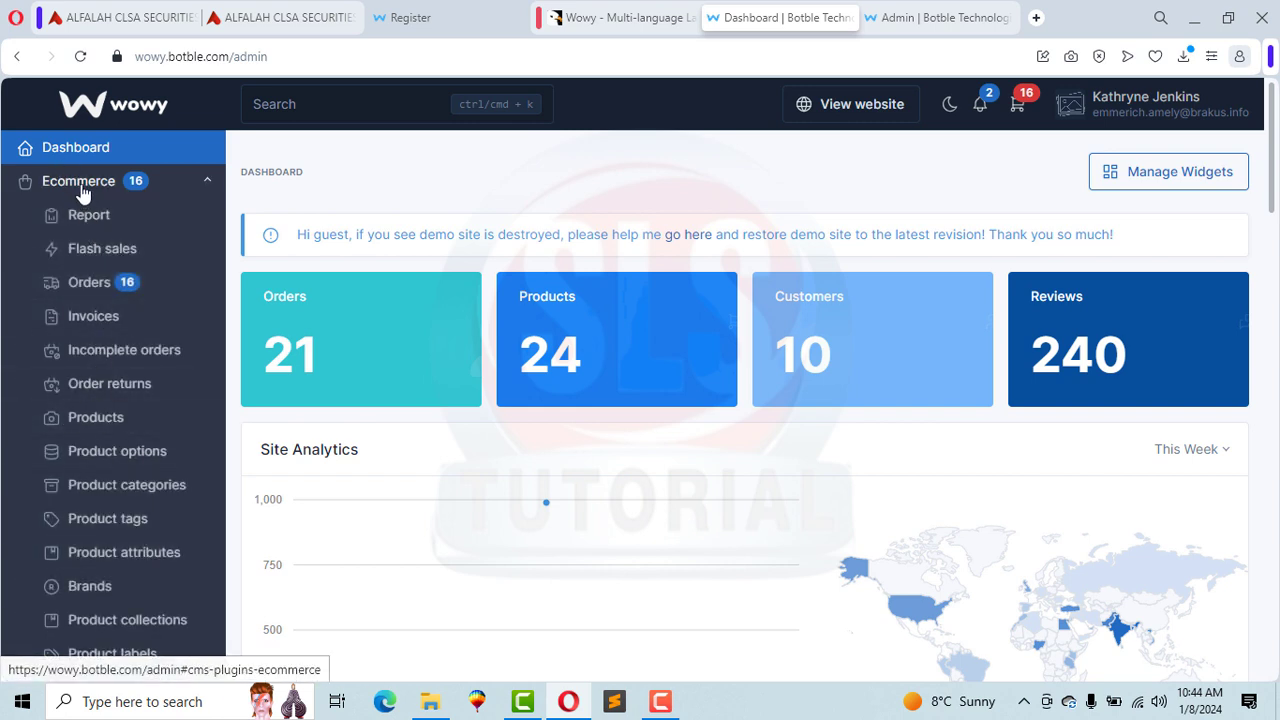
click(80, 185)
click(54, 224)
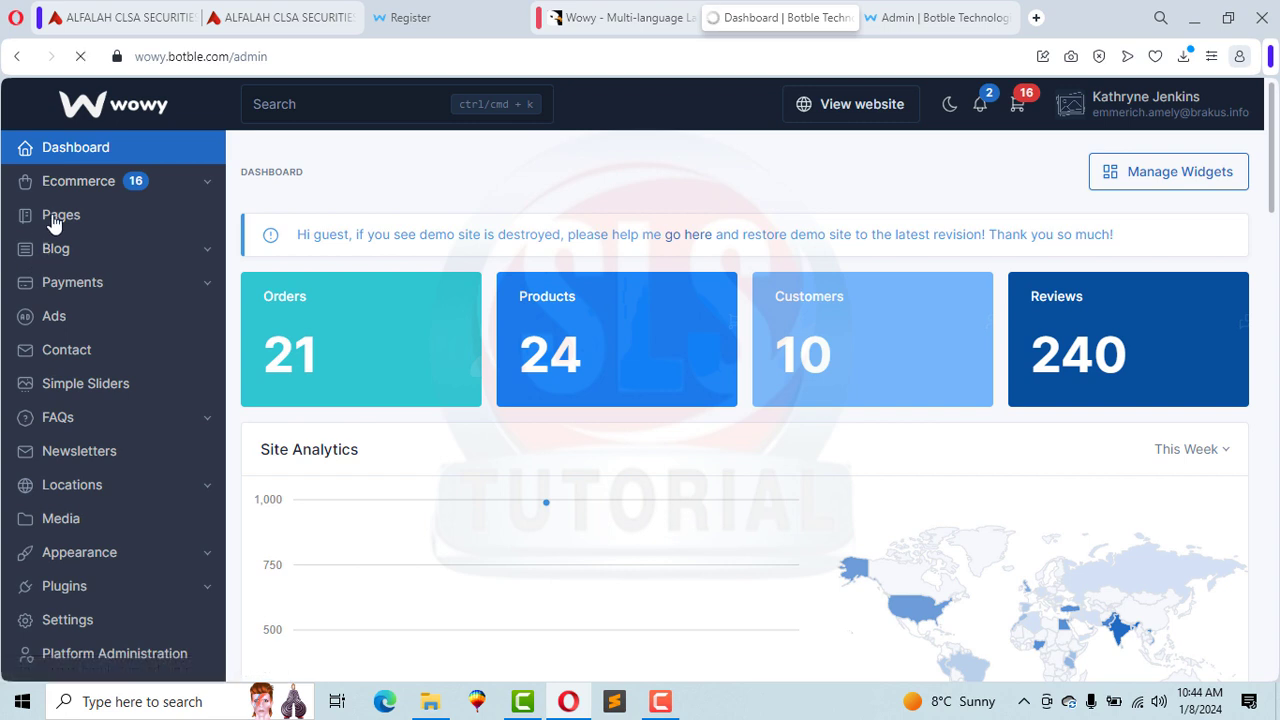
mouse_move(560, 497)
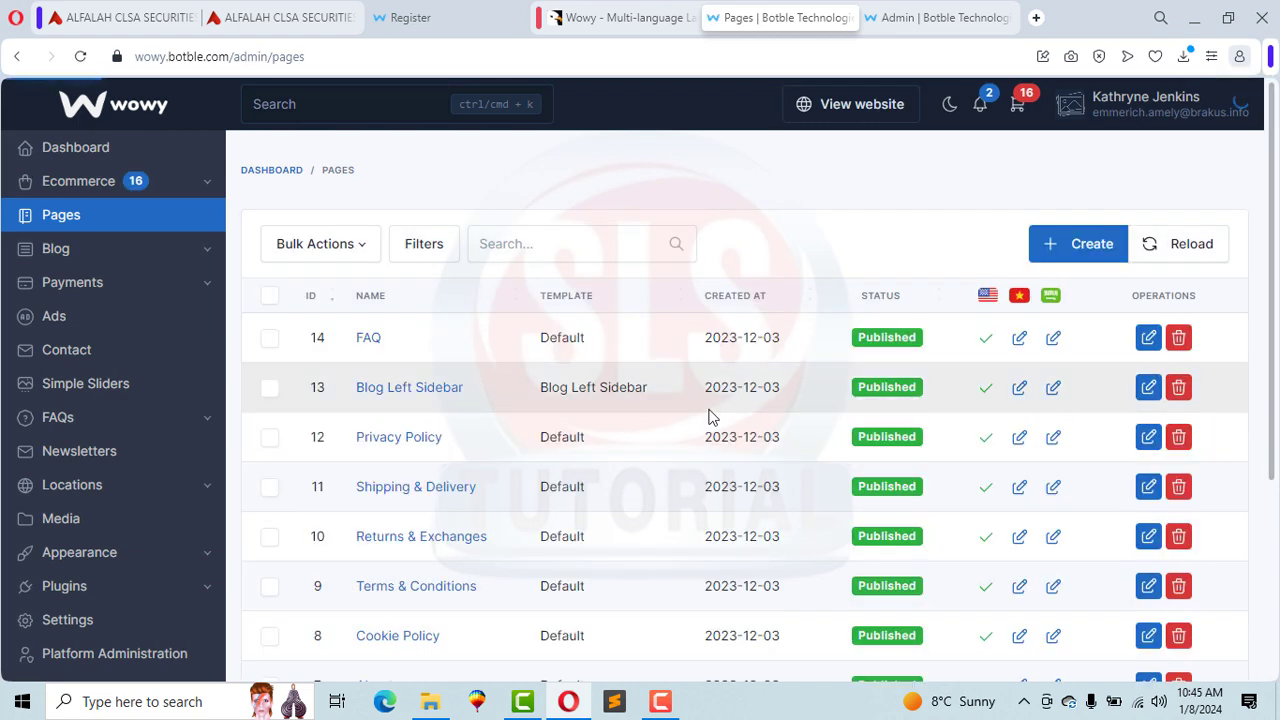
scroll(1275, 270, down, 1)
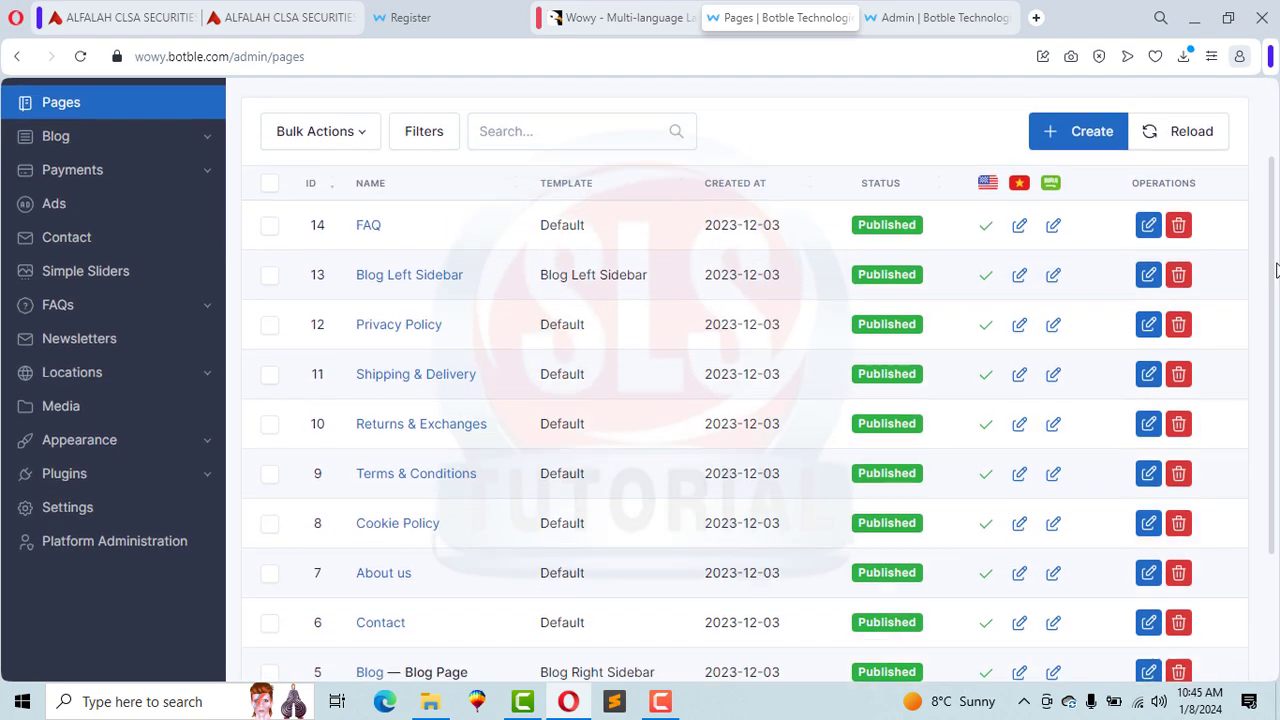
scroll(1275, 270, down, 1)
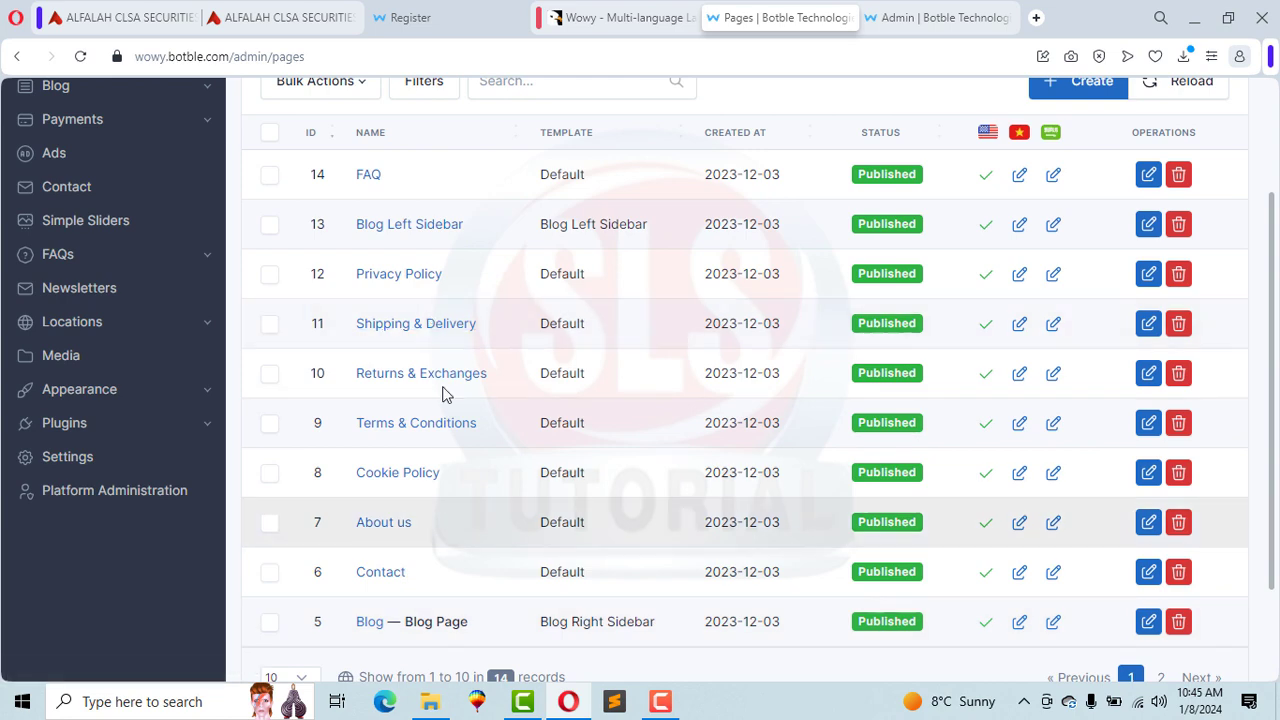
Step: Glance at the storefront tab, then expand Ecommerce in the admin sidebar
click(461, 12)
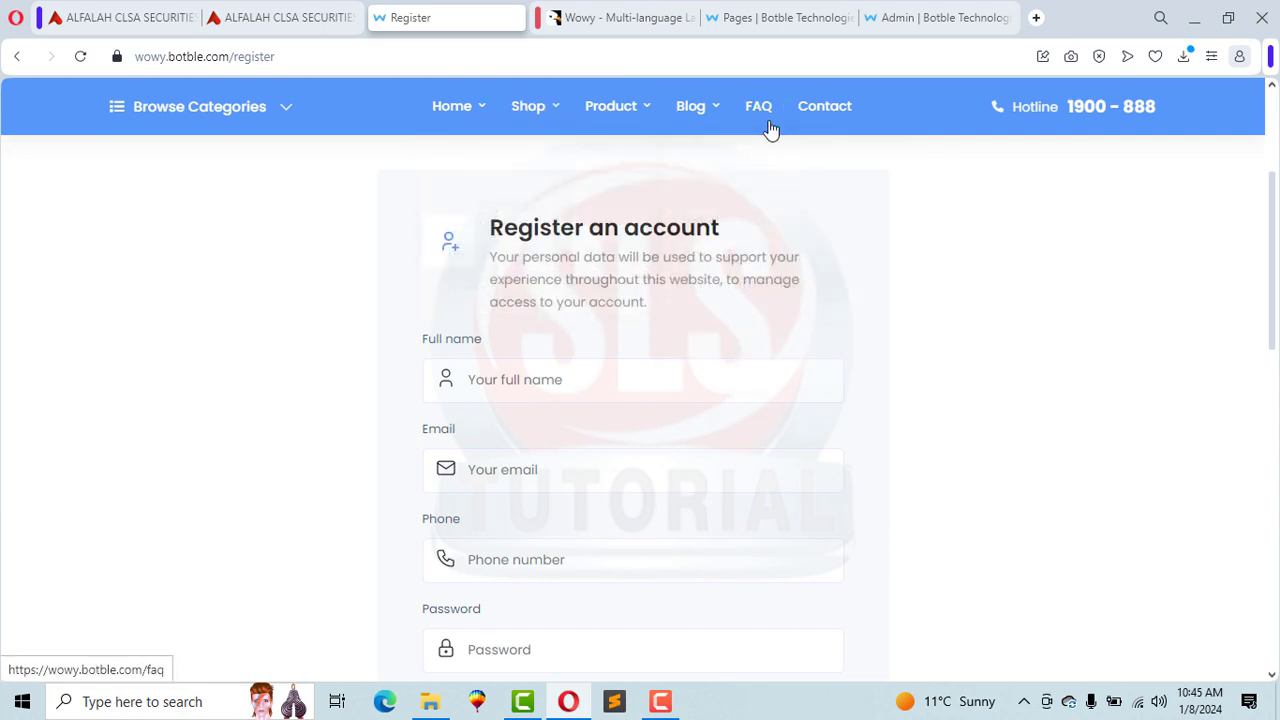
click(775, 17)
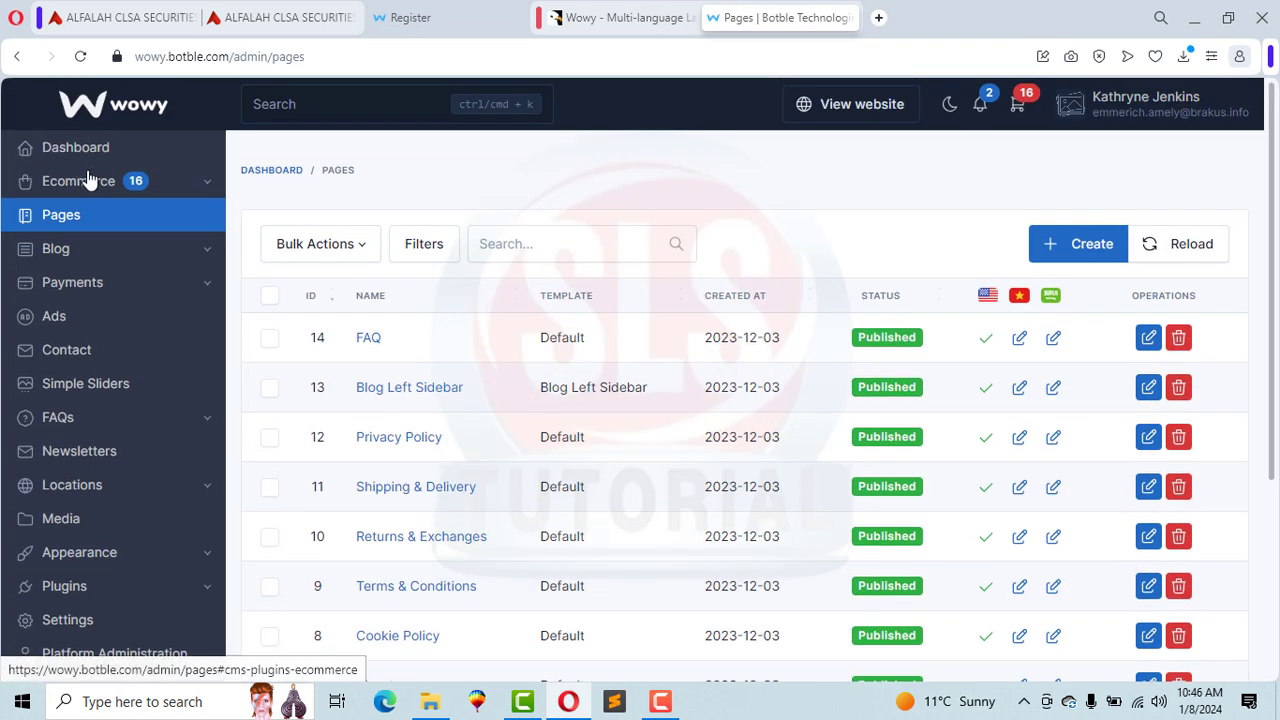
click(82, 181)
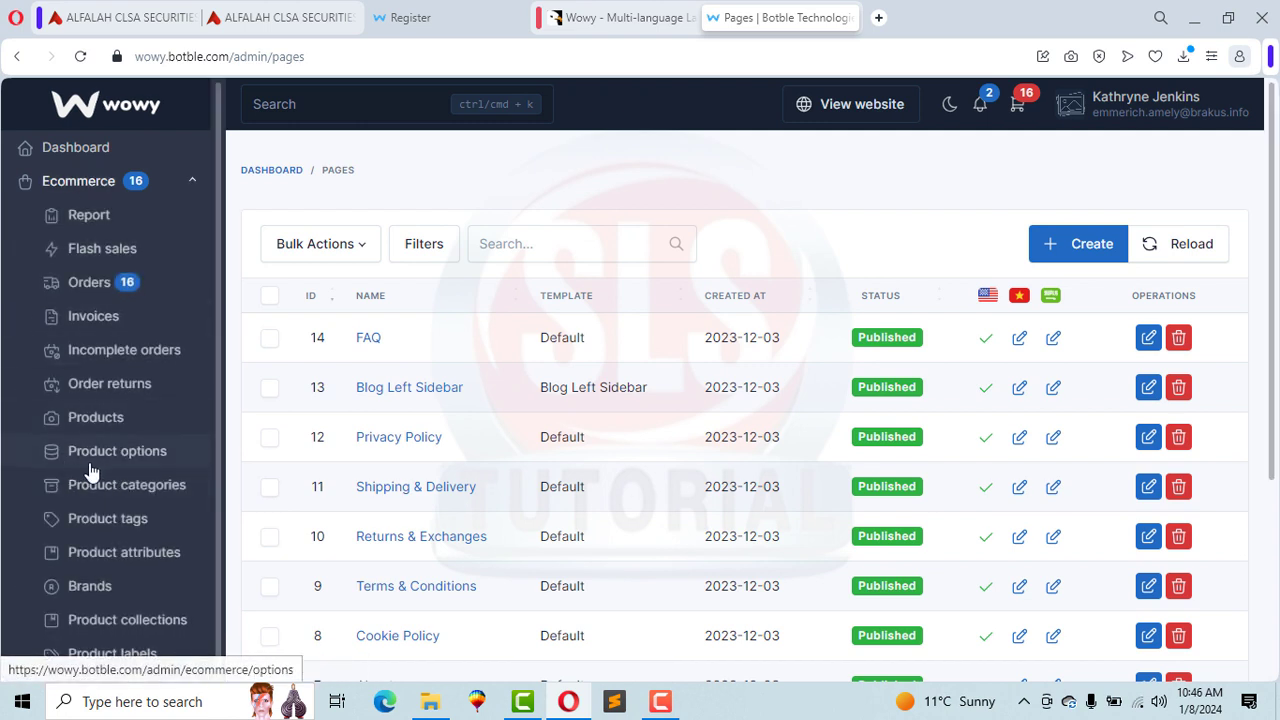
Step: Open the admin Product categories page and scroll through it
click(126, 490)
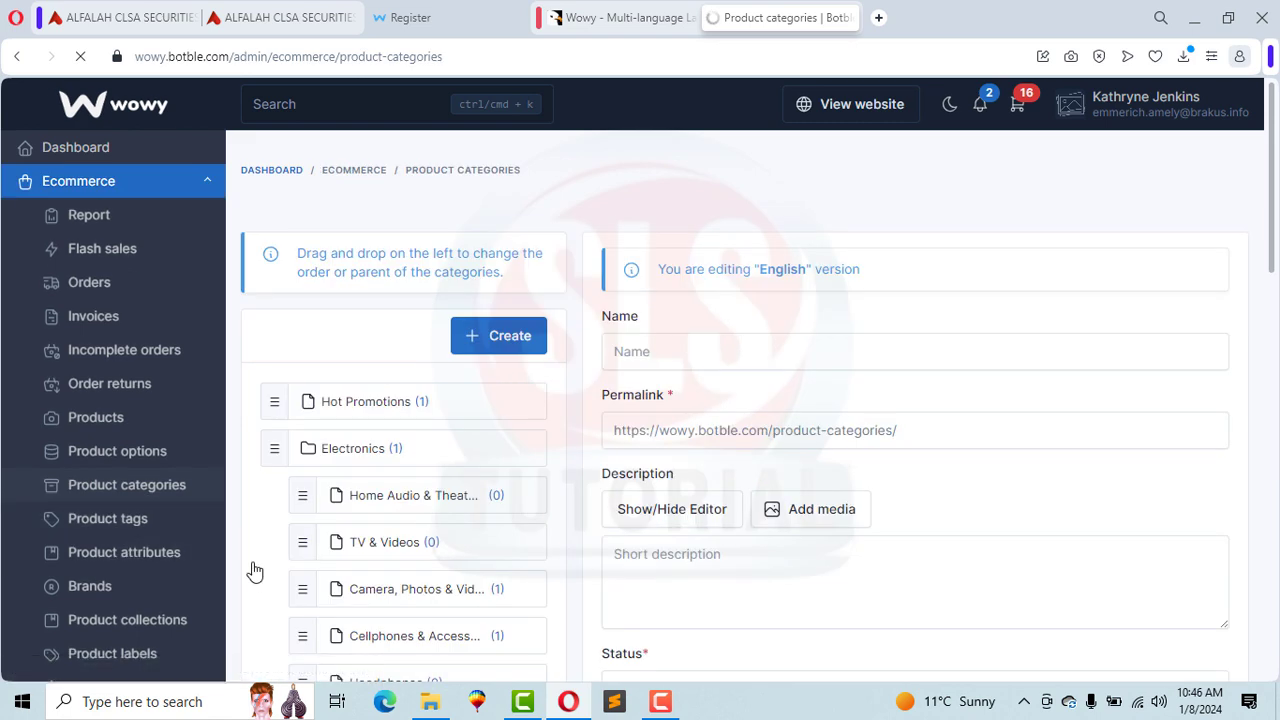
scroll(1274, 188, down, 3)
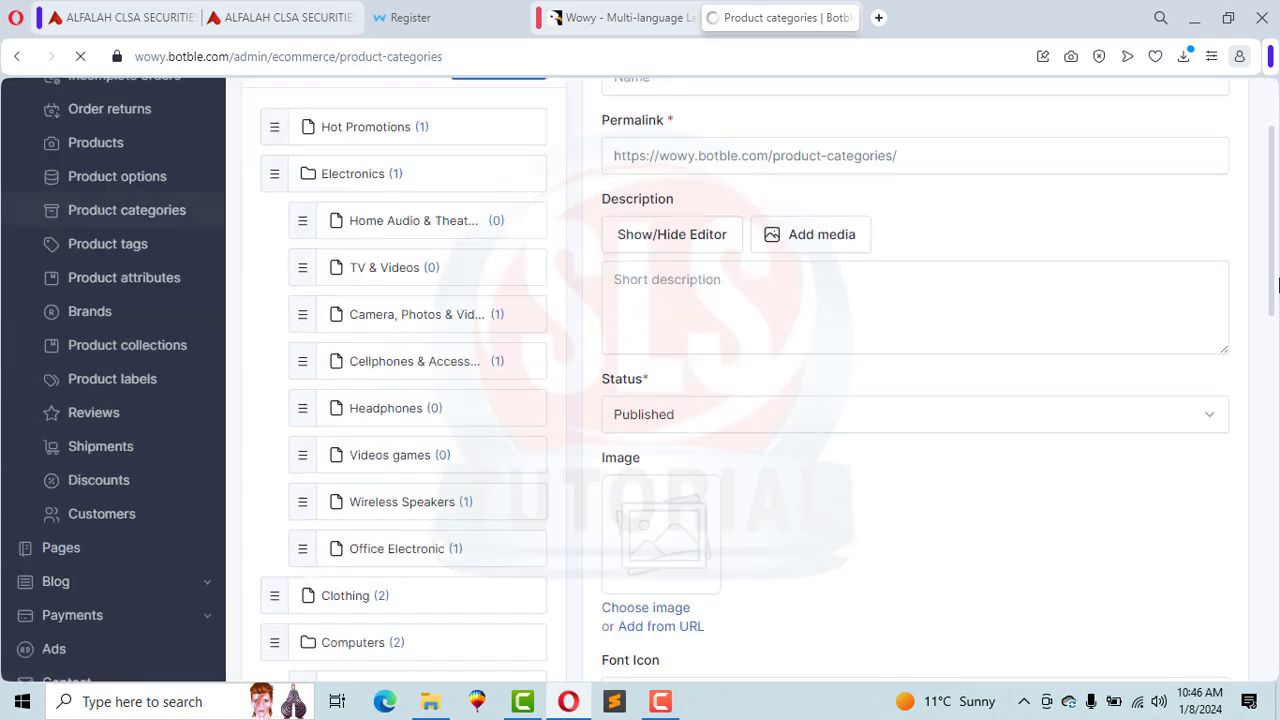
scroll(1274, 268, up, 1)
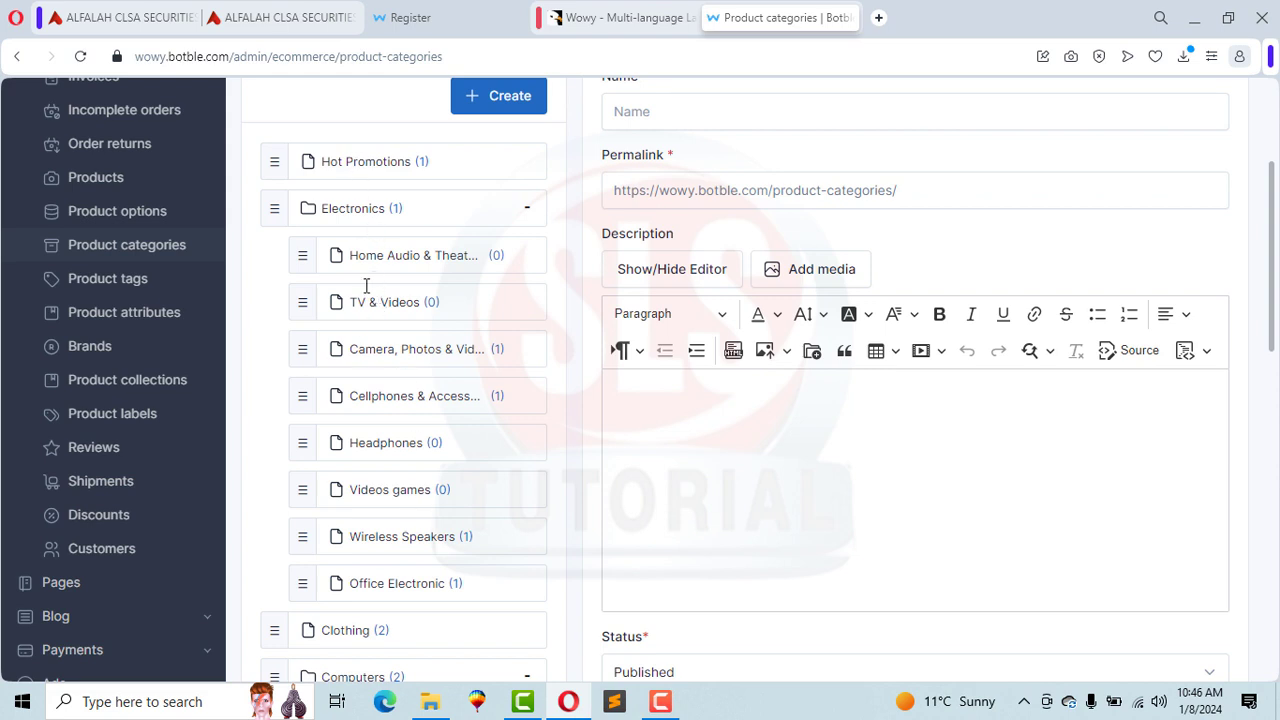
Step: On the storefront Register page, expand the Browse Categories list
click(410, 17)
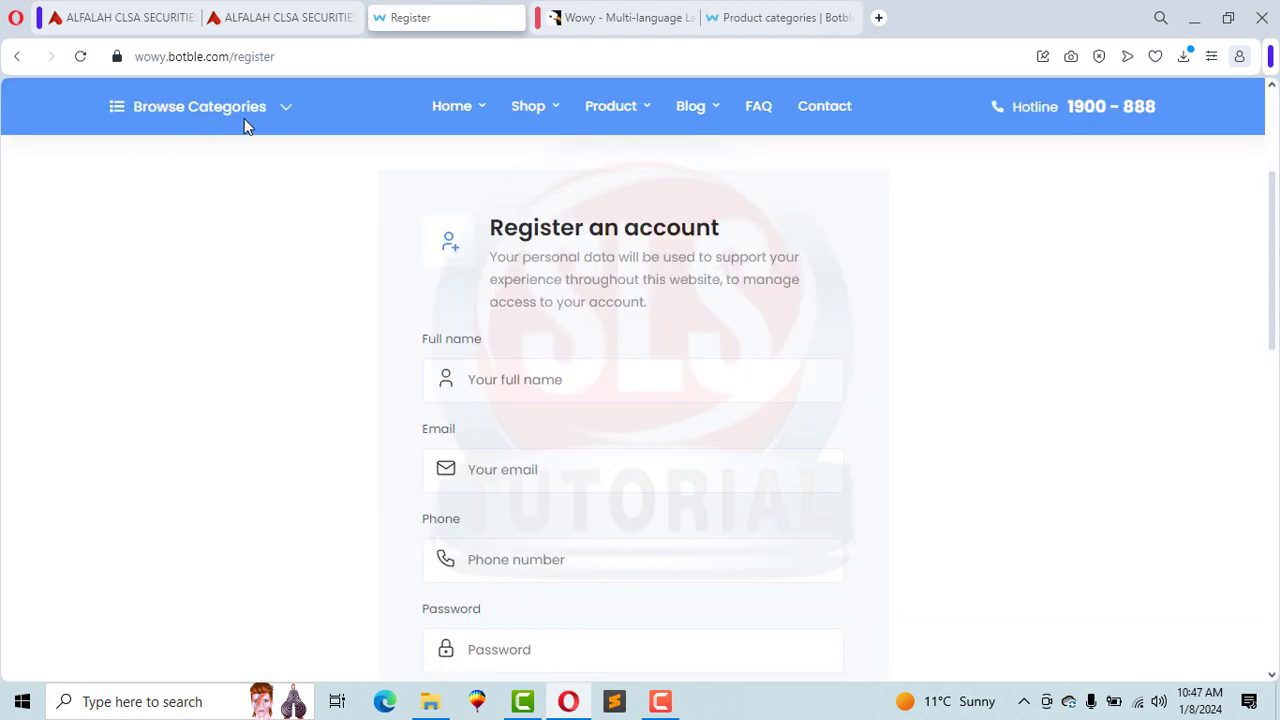
click(286, 117)
mouse_move(198, 210)
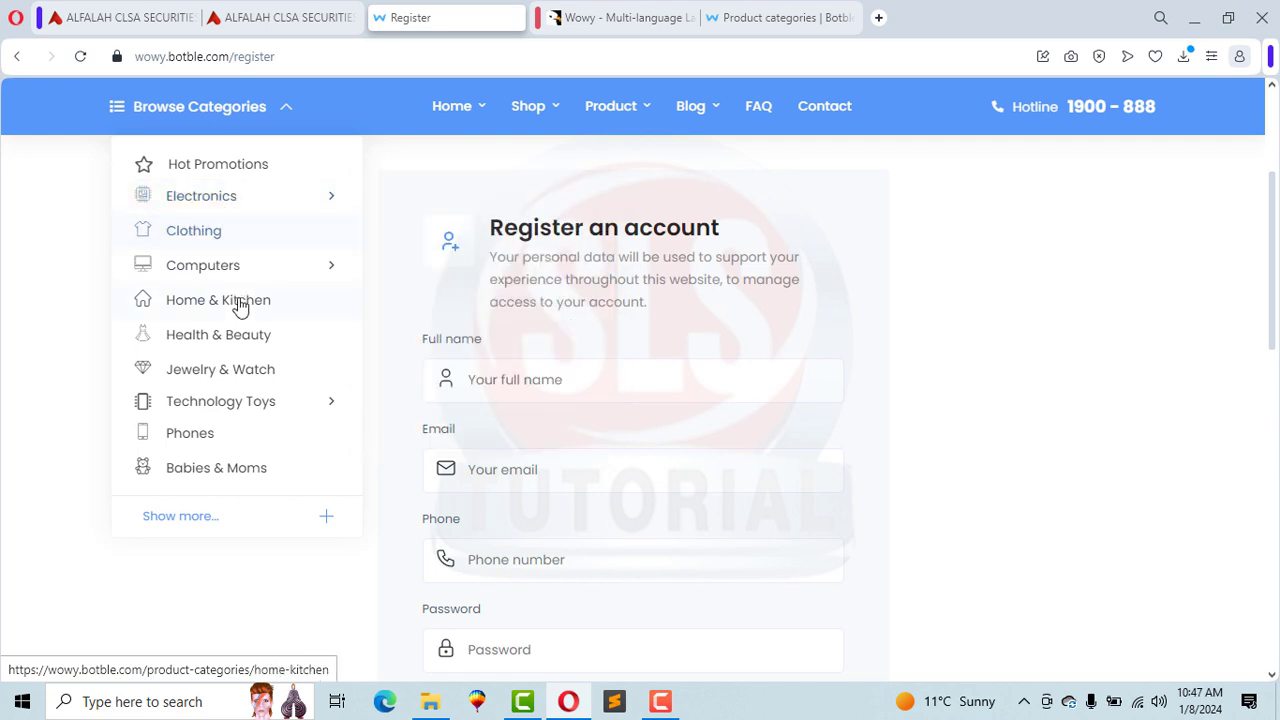
mouse_move(238, 412)
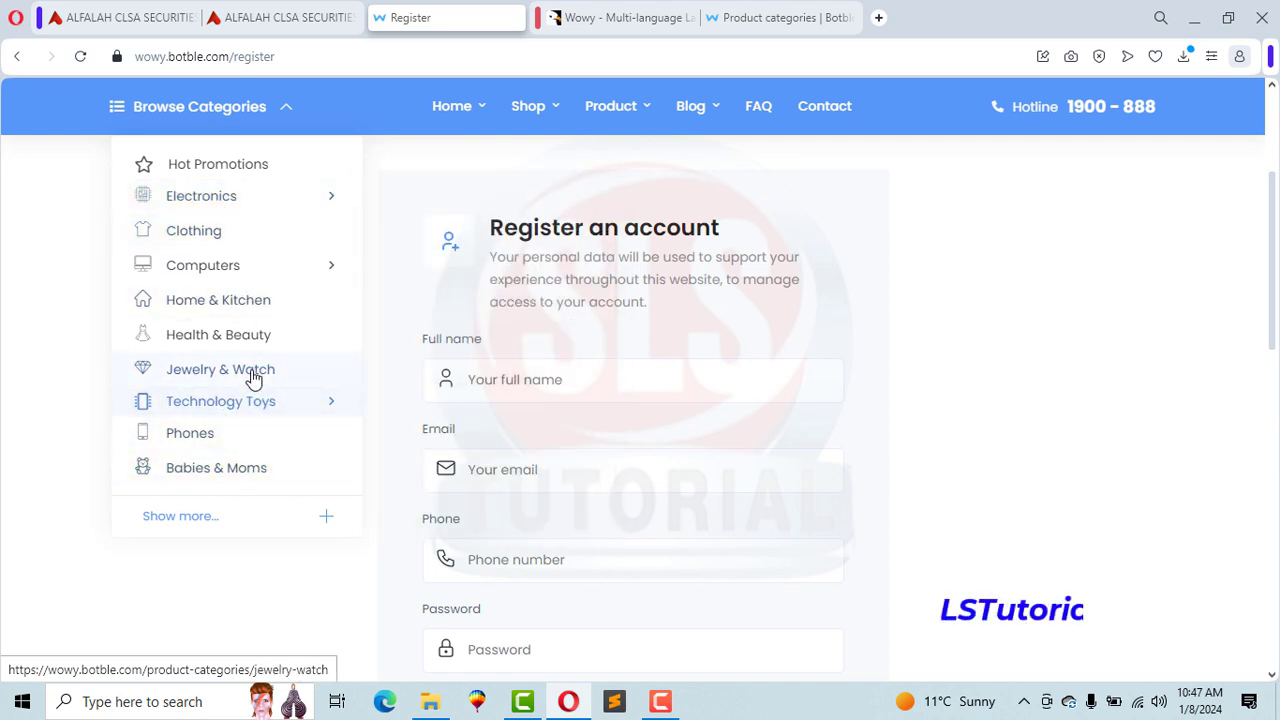
mouse_move(243, 274)
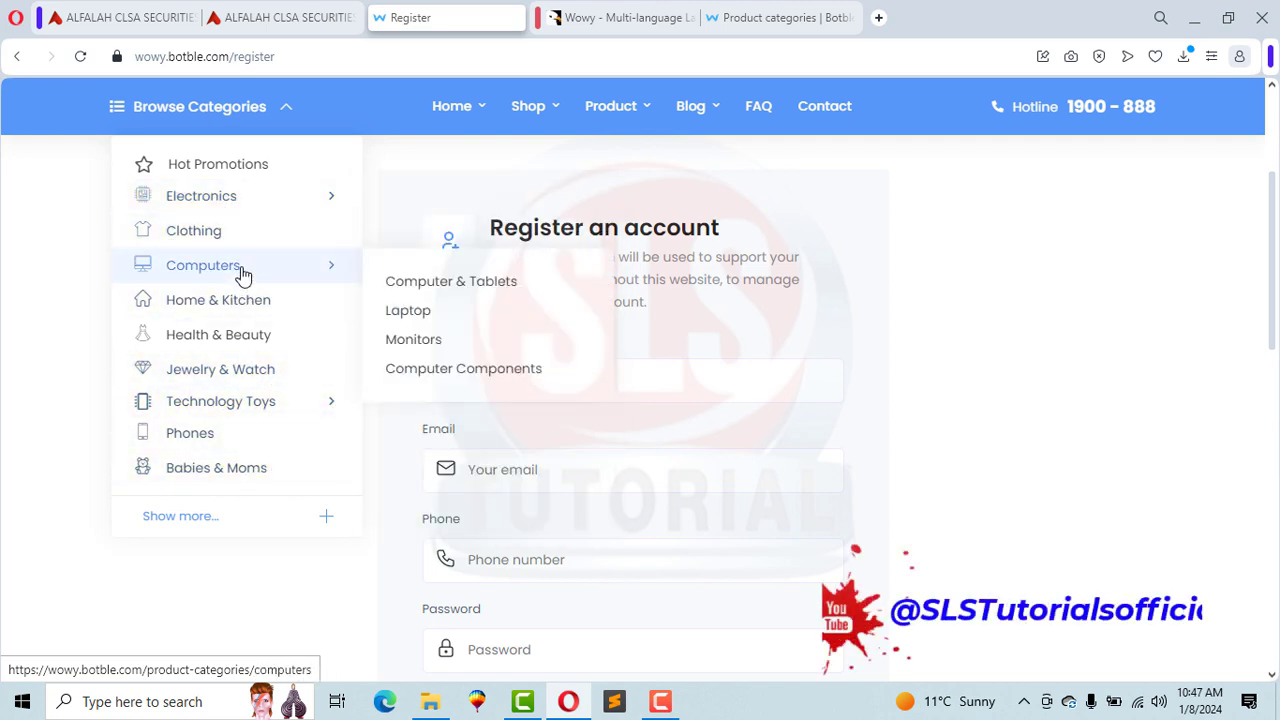
Step: View the admin Products list, then return to the storefront Register page
click(615, 15)
click(813, 8)
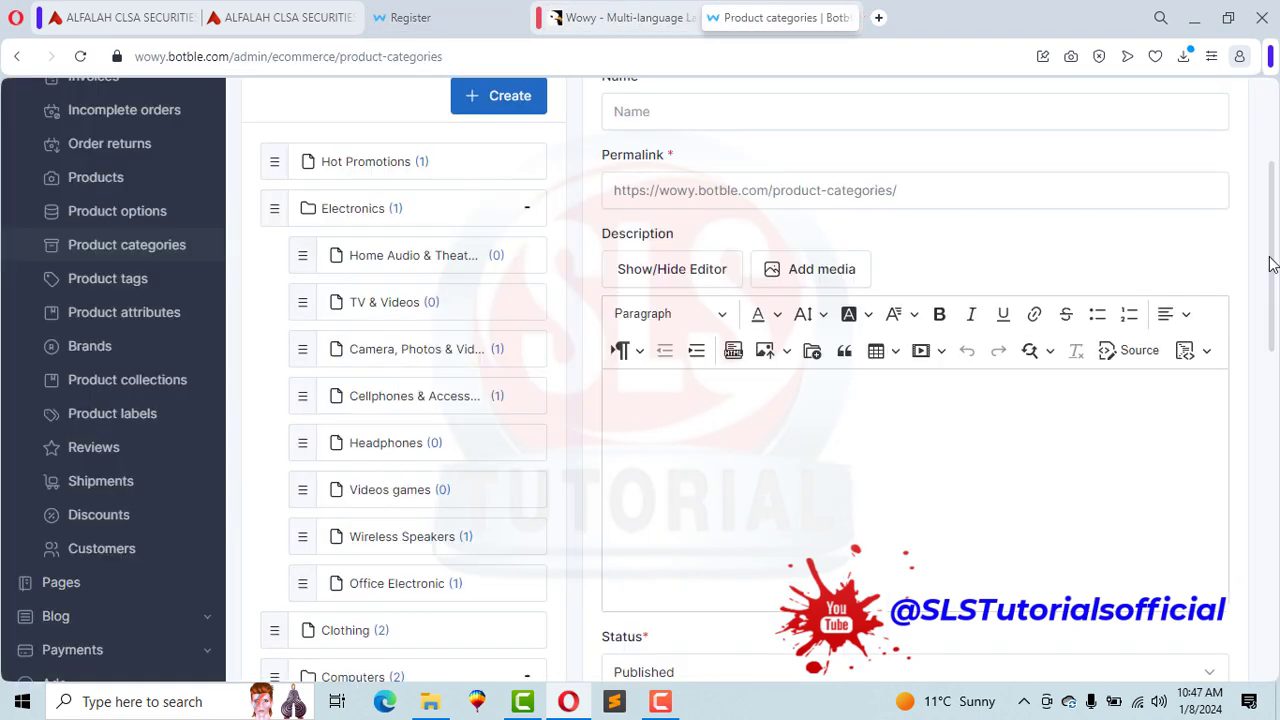
drag(1270, 263, 1272, 231)
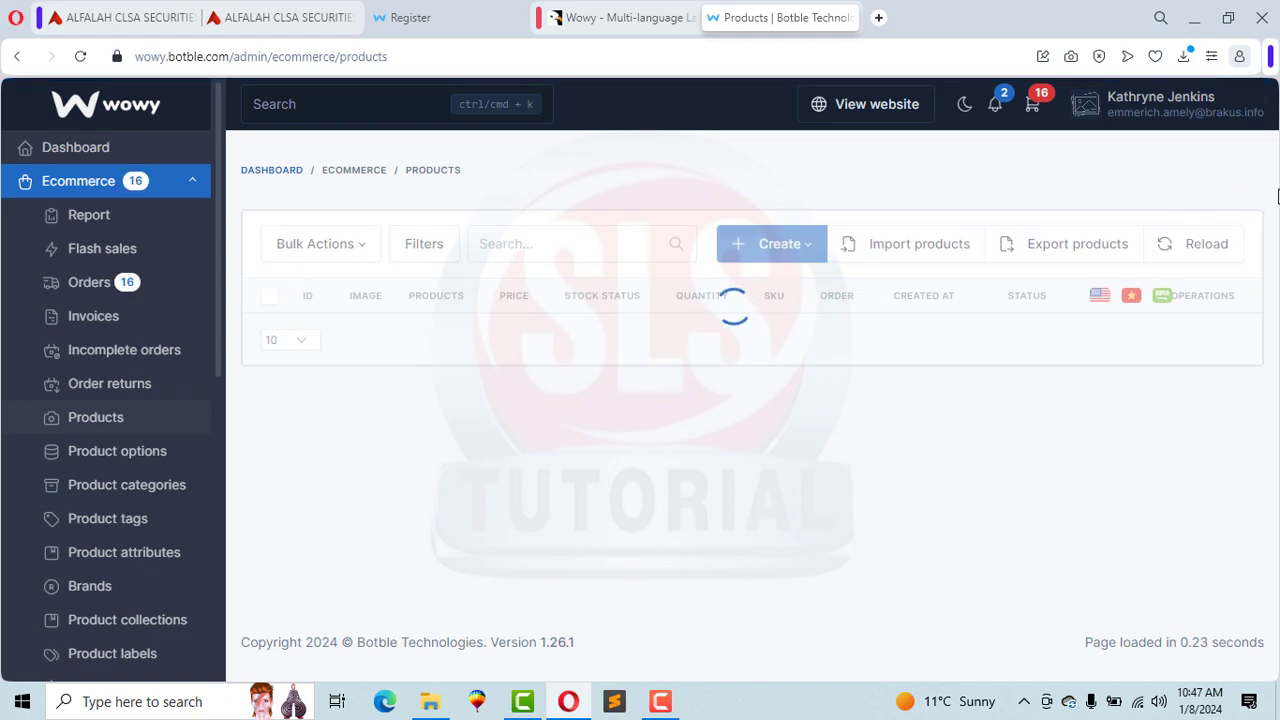
scroll(1277, 200, down, 1)
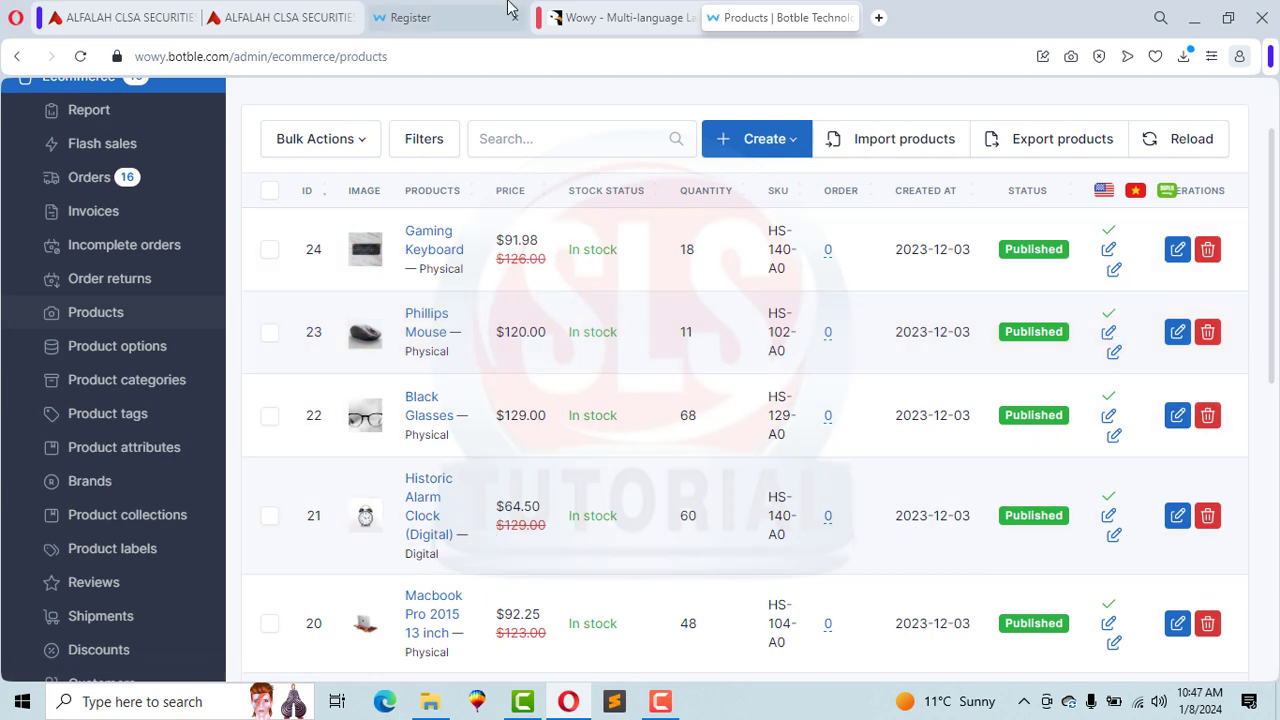
click(460, 10)
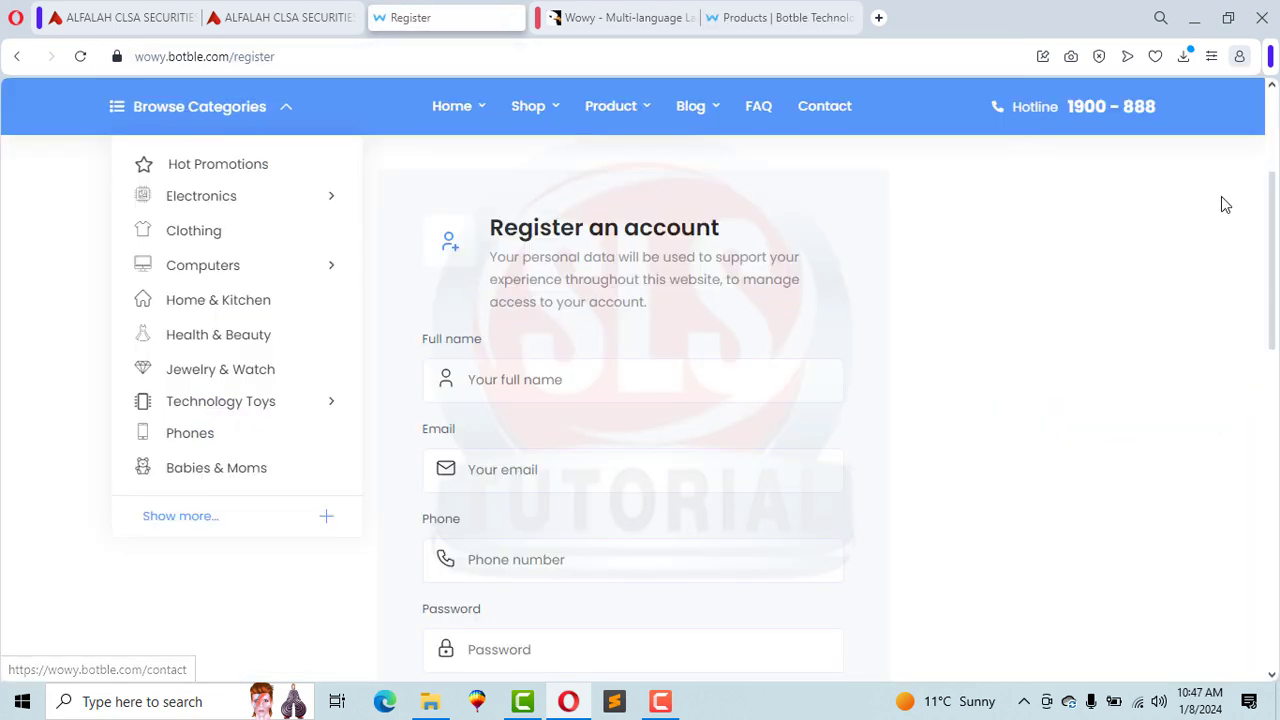
drag(1273, 200, 1276, 137)
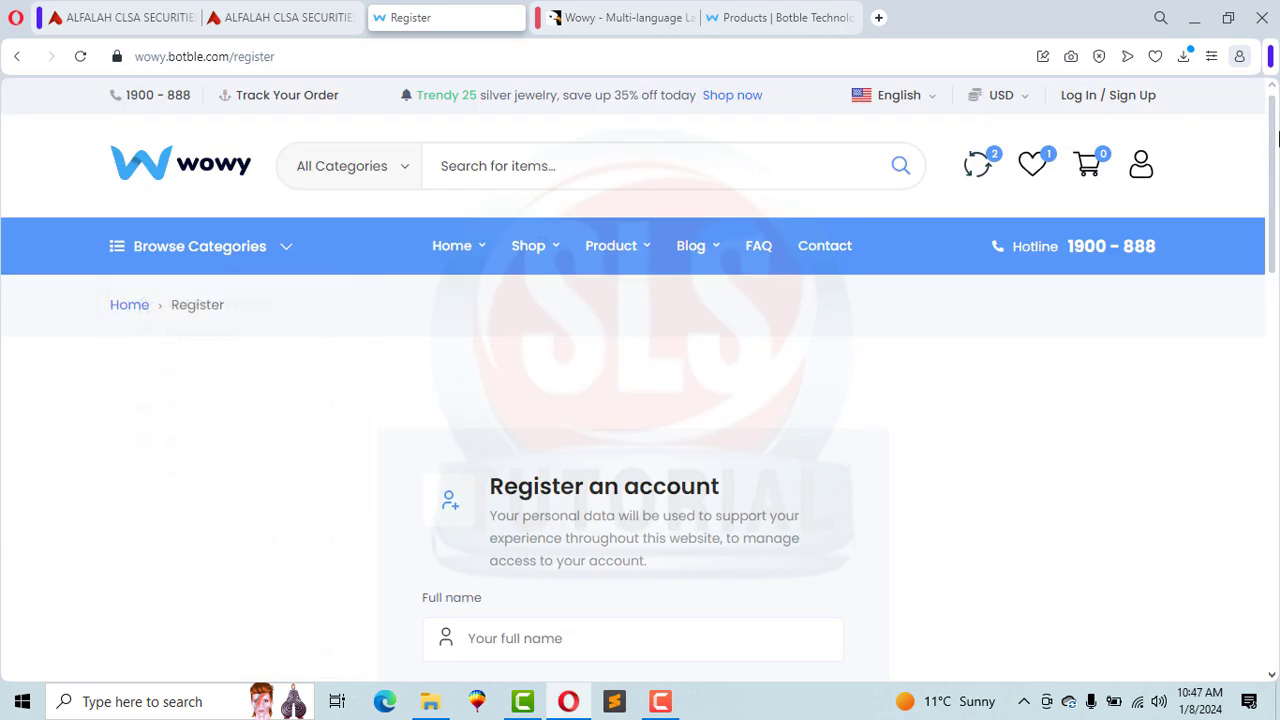
Step: Go to the storefront home page and close the Deal of the Day popup
click(212, 185)
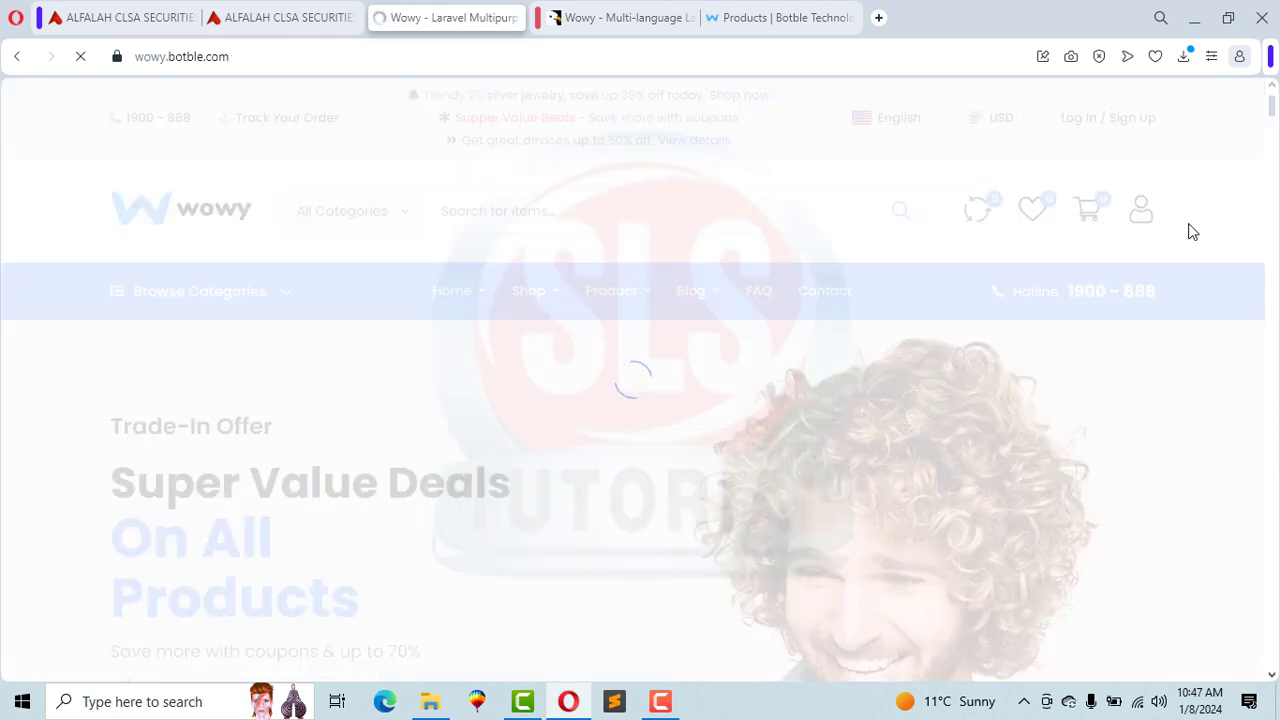
drag(1271, 206, 1258, 265)
click(969, 206)
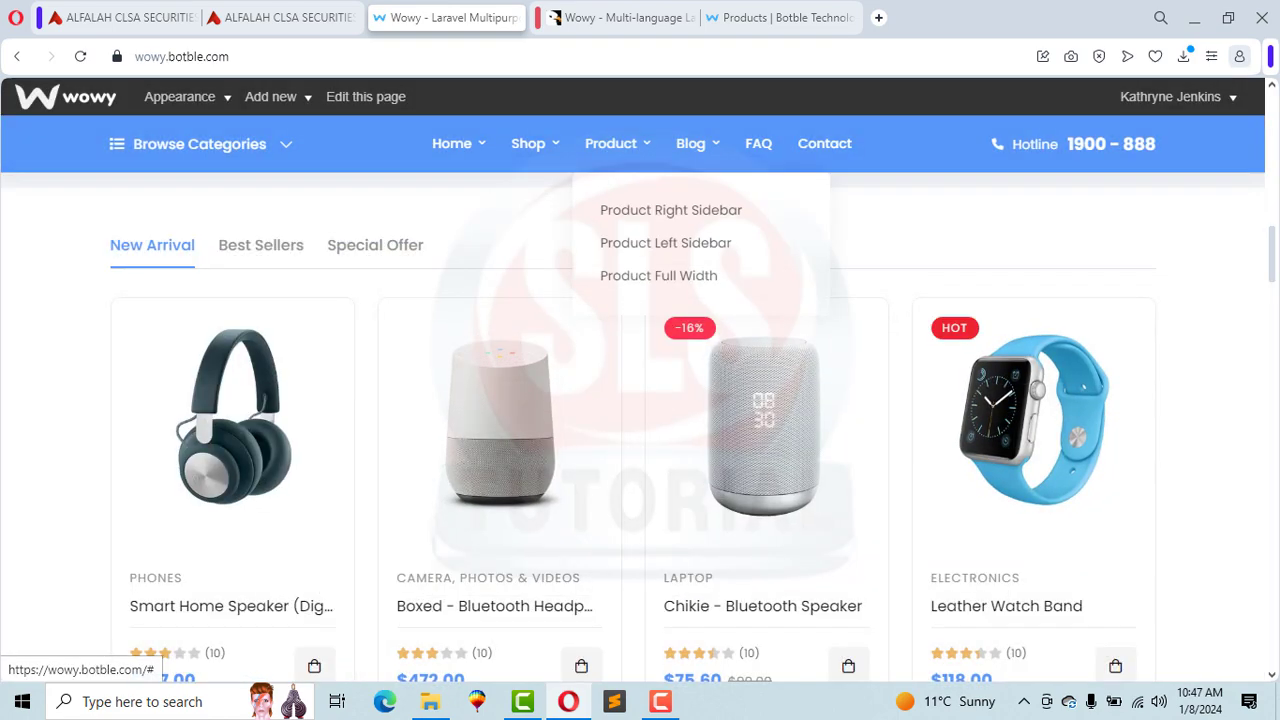
click(611, 143)
Step: Open the customer Log In / Sign Up page from the header
mouse_move(1113, 135)
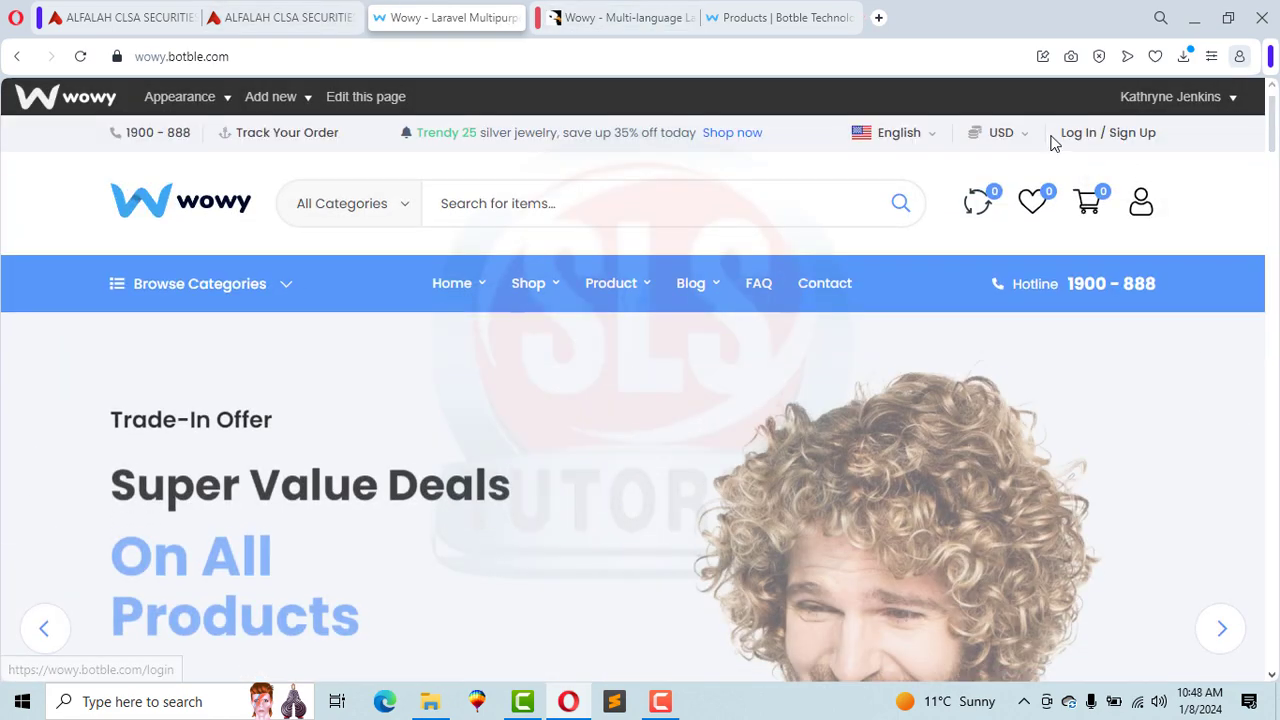
click(1073, 137)
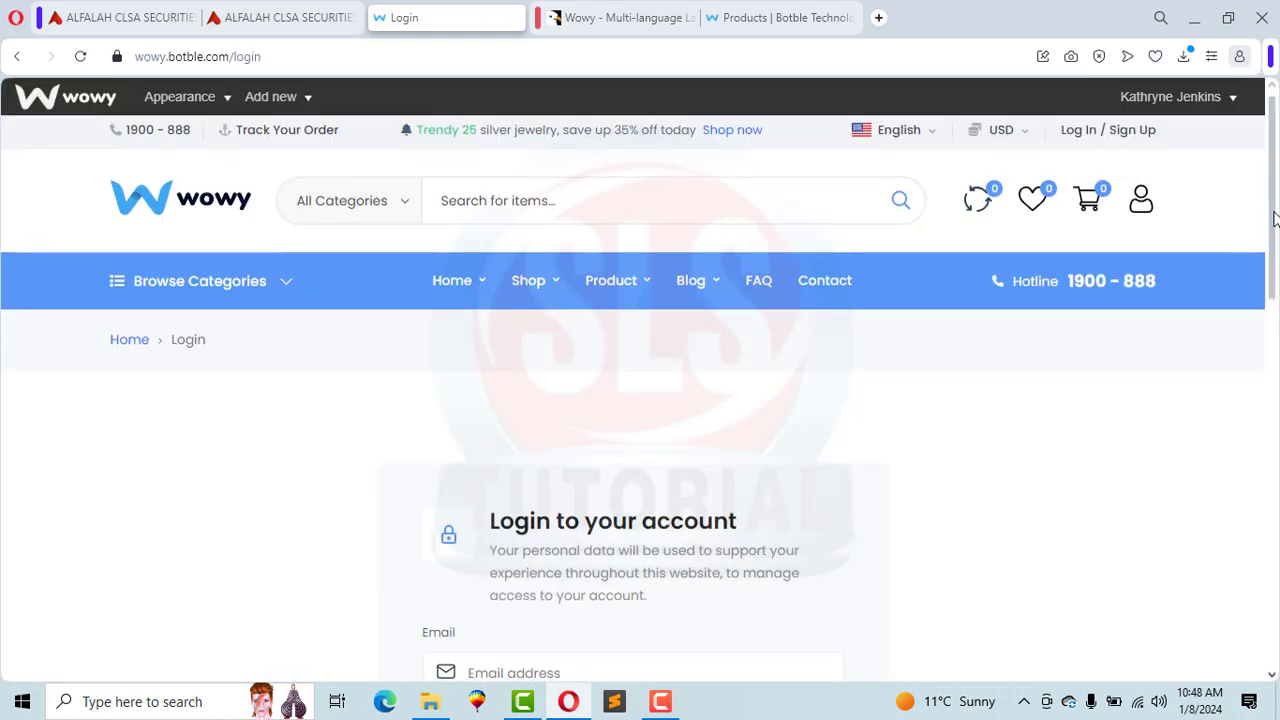
scroll(1052, 227, down, 3)
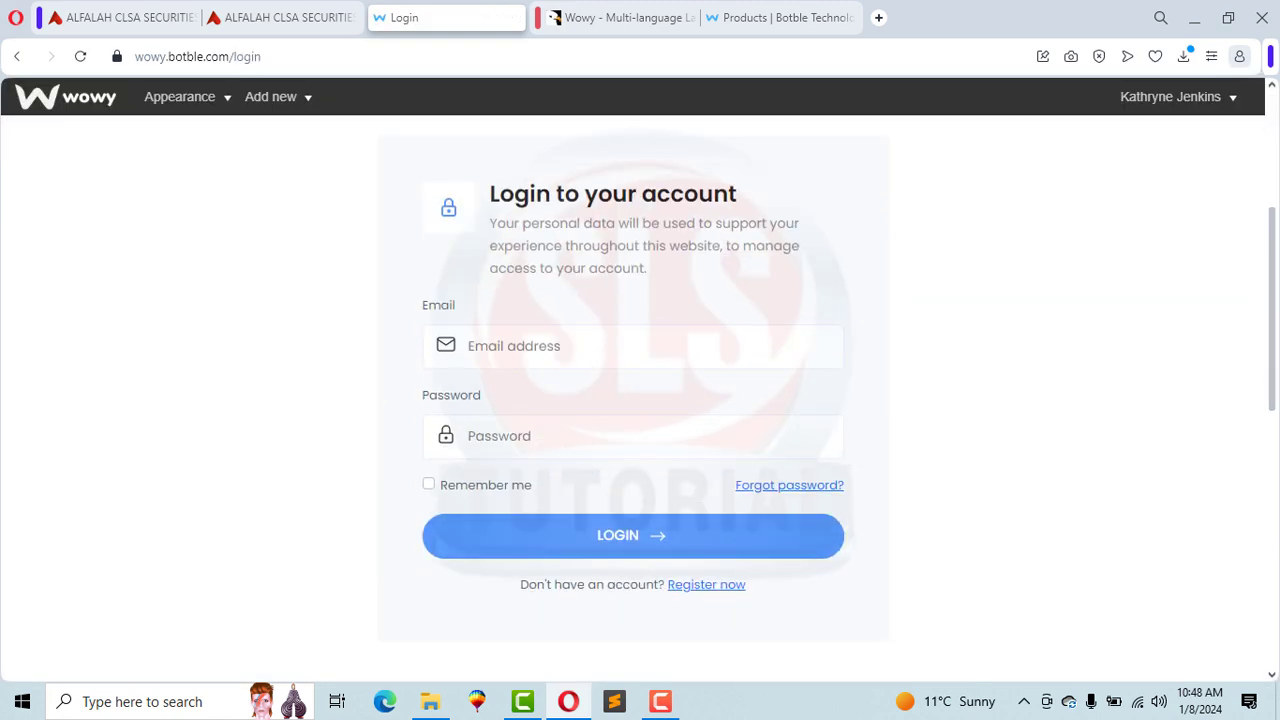
Step: Open the registration form and enter the customer's full name, email and phone number
click(711, 588)
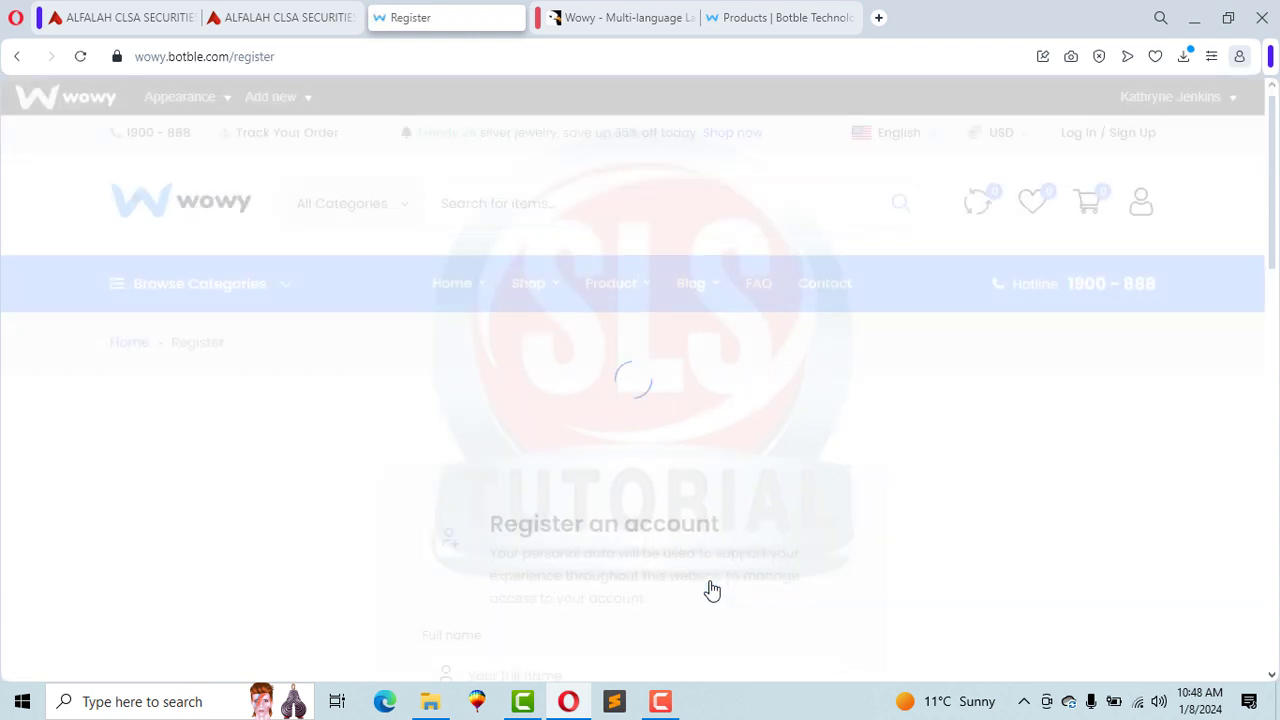
scroll(1275, 170, down, 4)
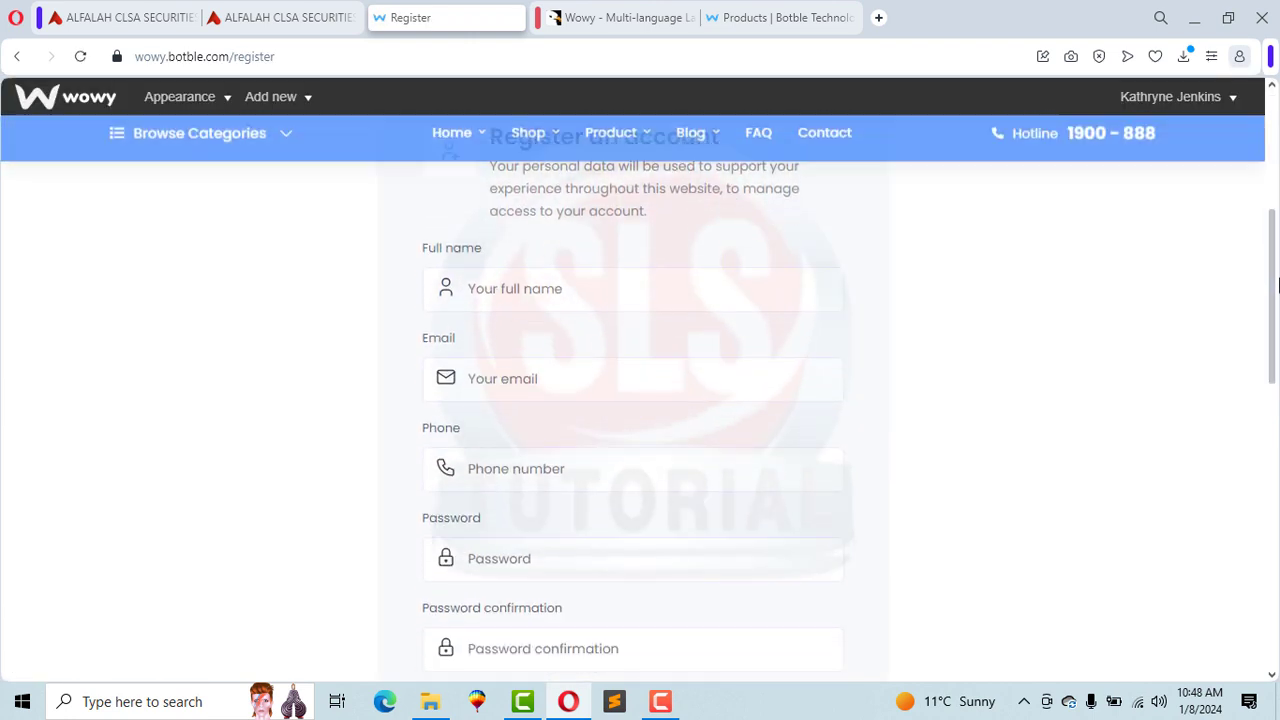
click(566, 255)
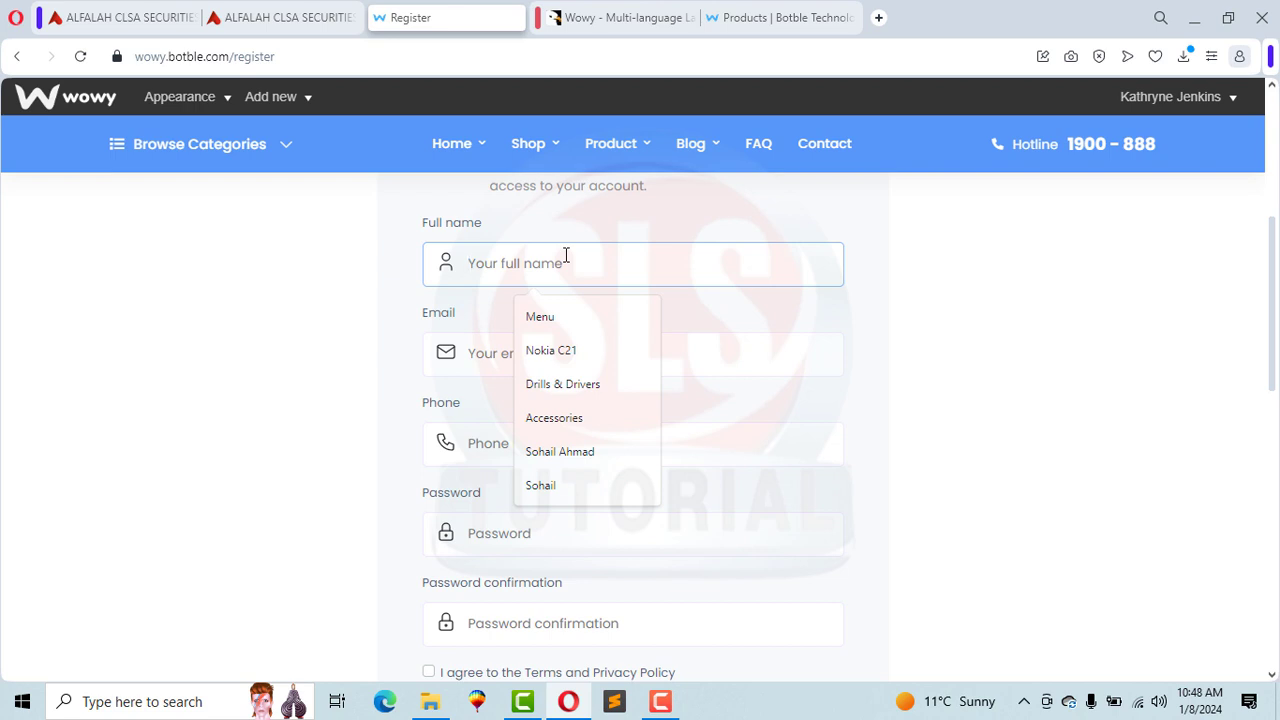
text(SLS)
key(Tab)
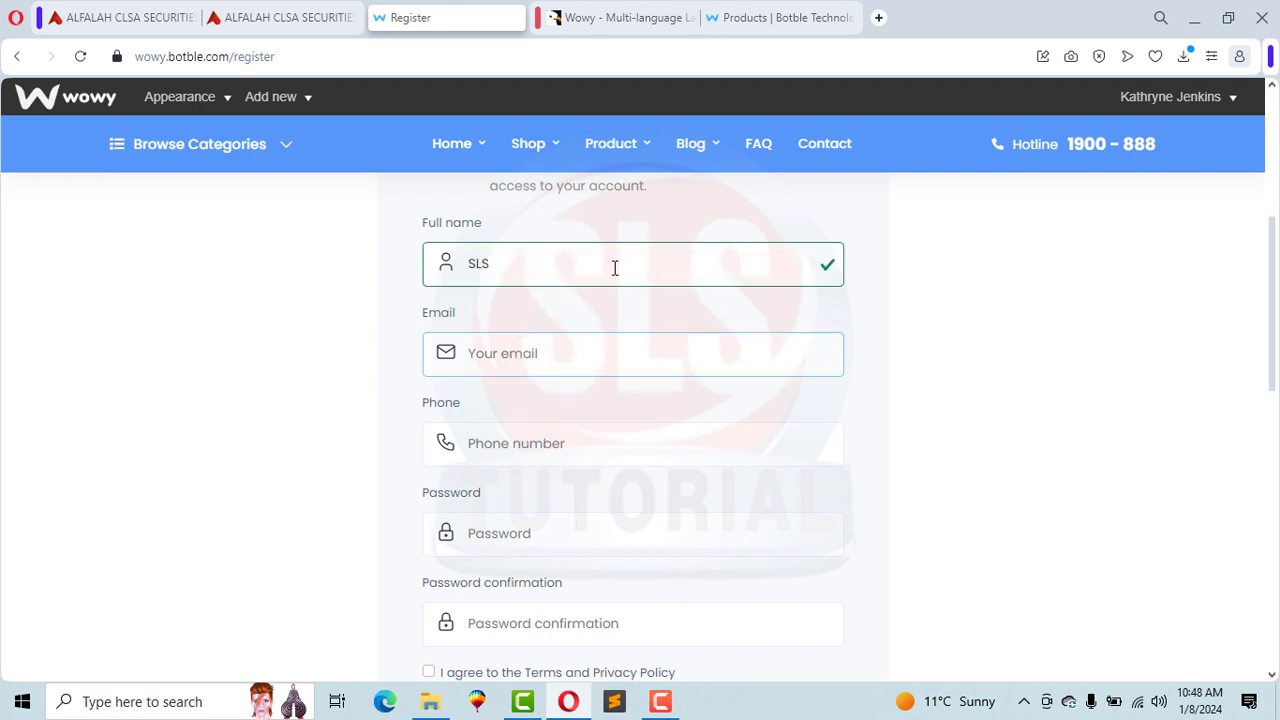
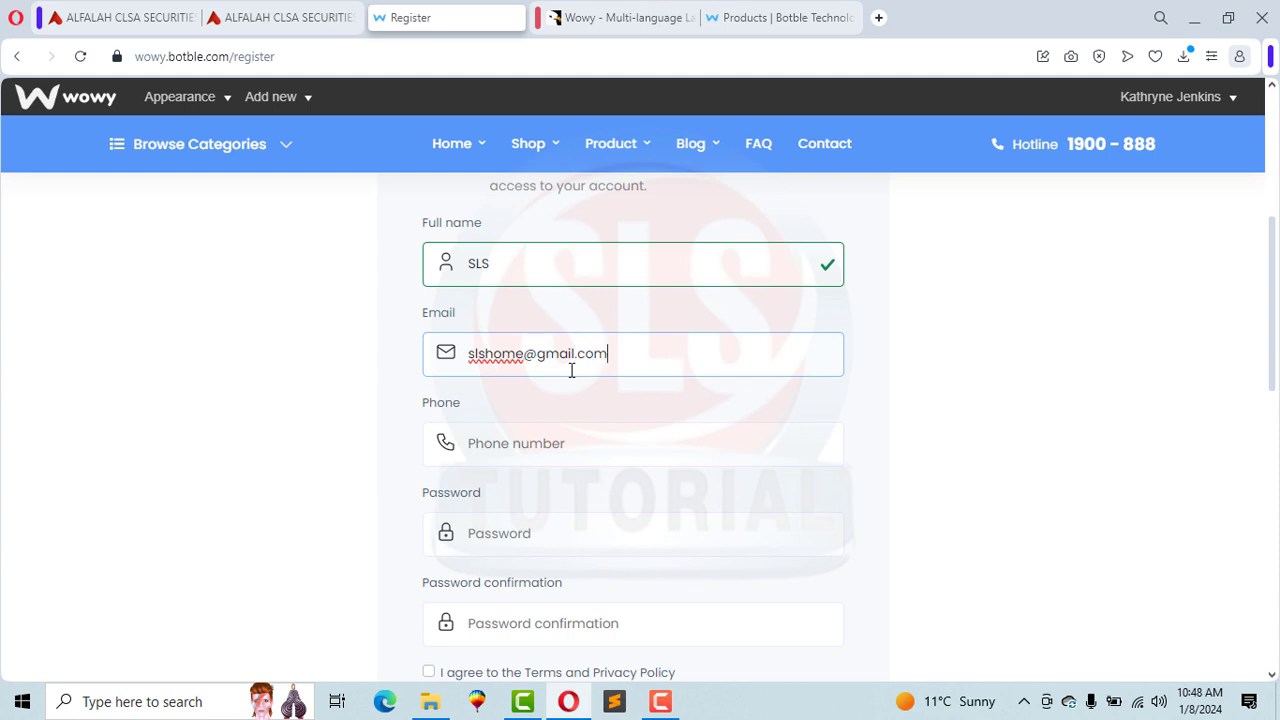
click(579, 440)
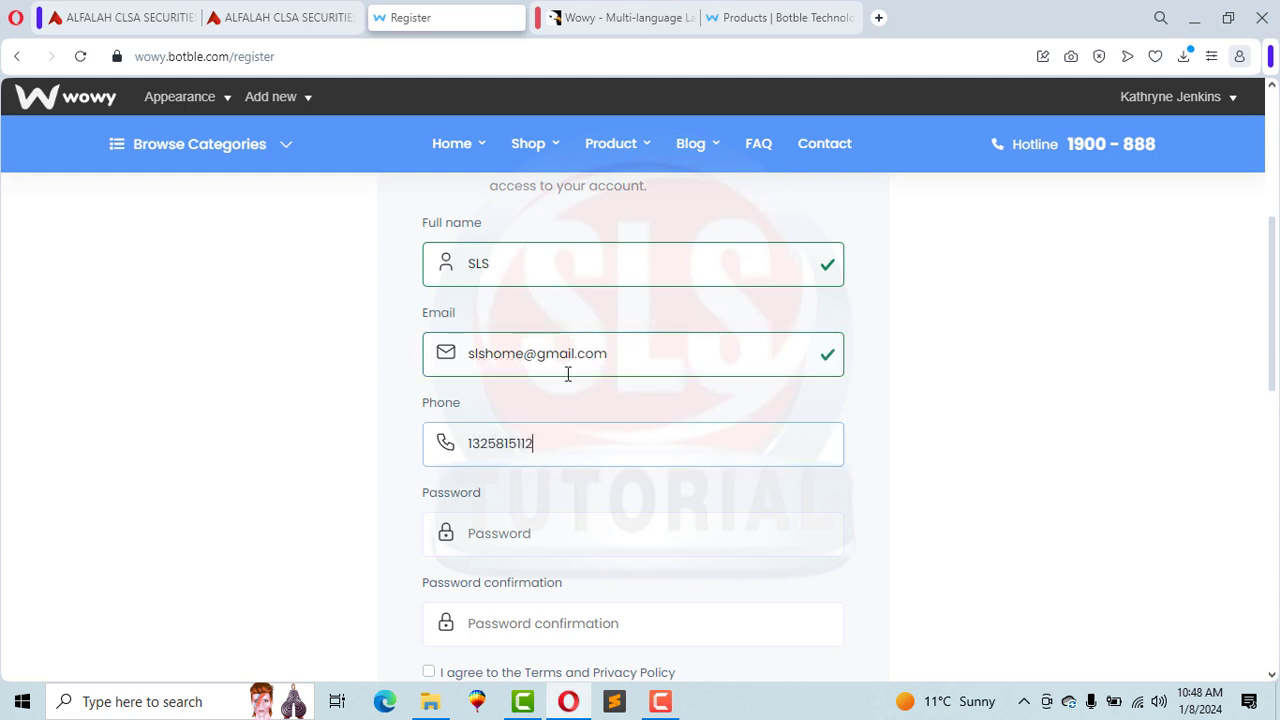
Step: Enter the account password, accept the Terms and Privacy Policy, and submit the registration
key(Tab)
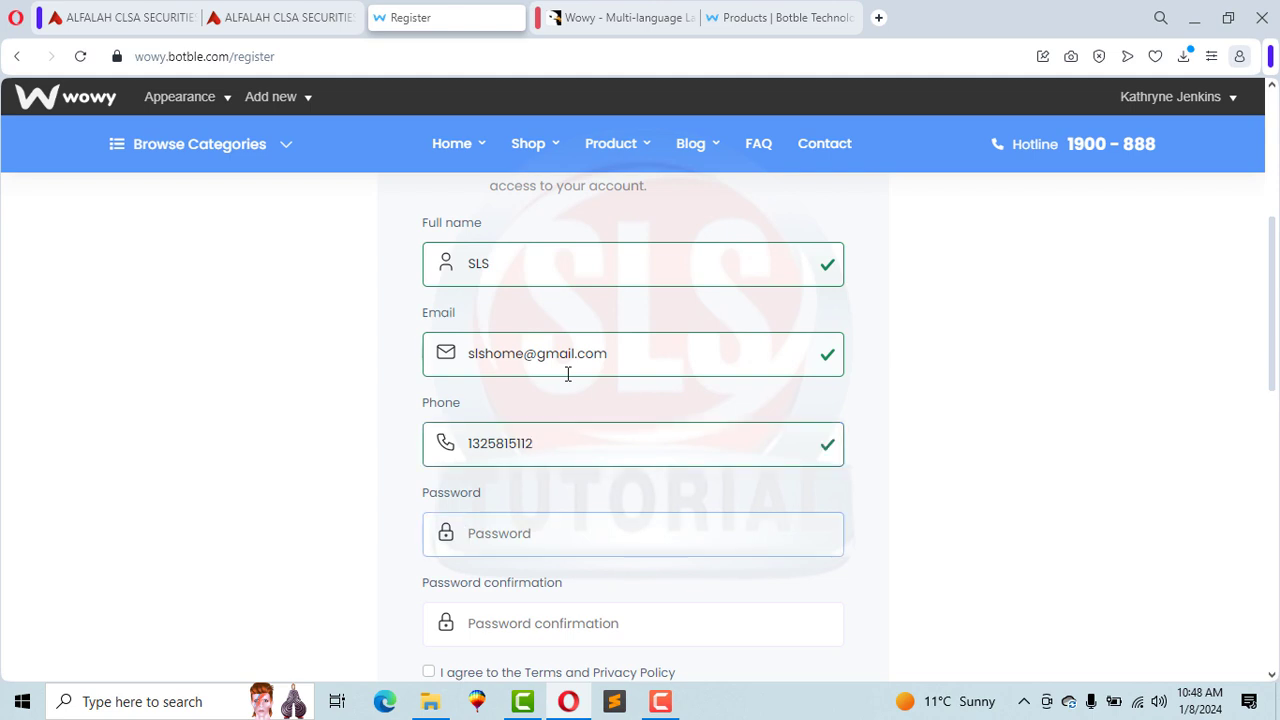
text(12345)
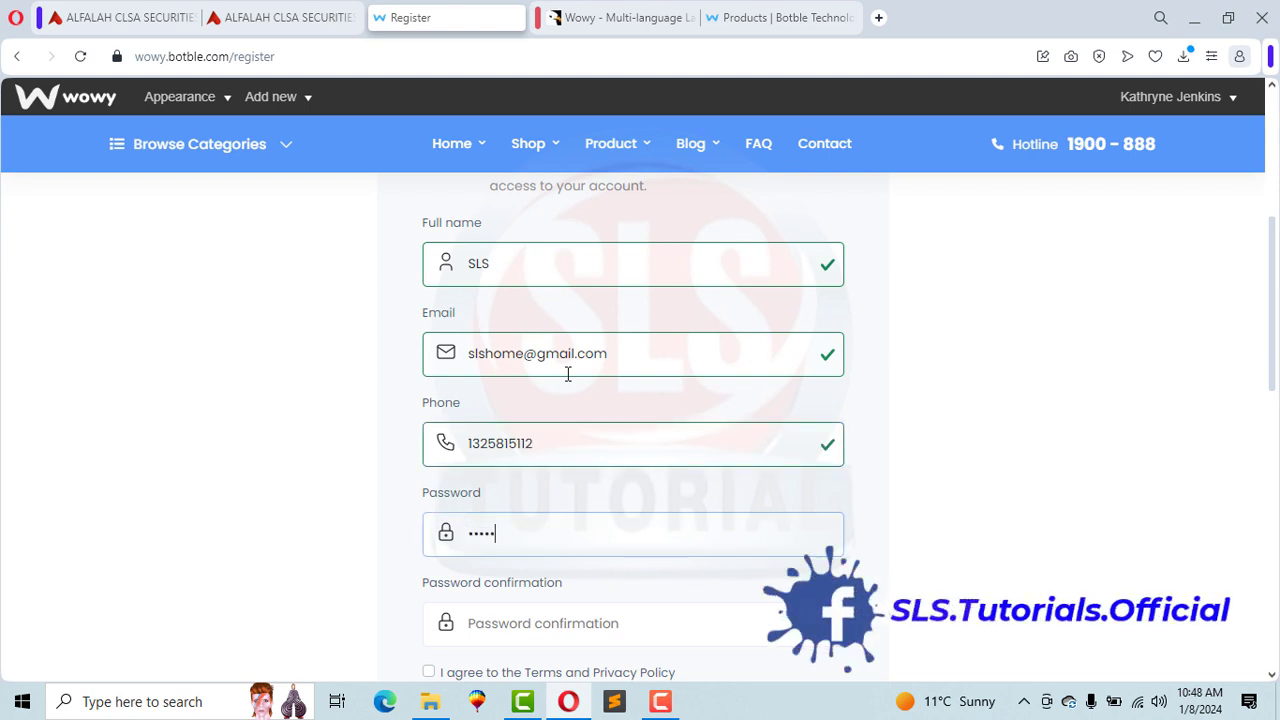
key(Tab)
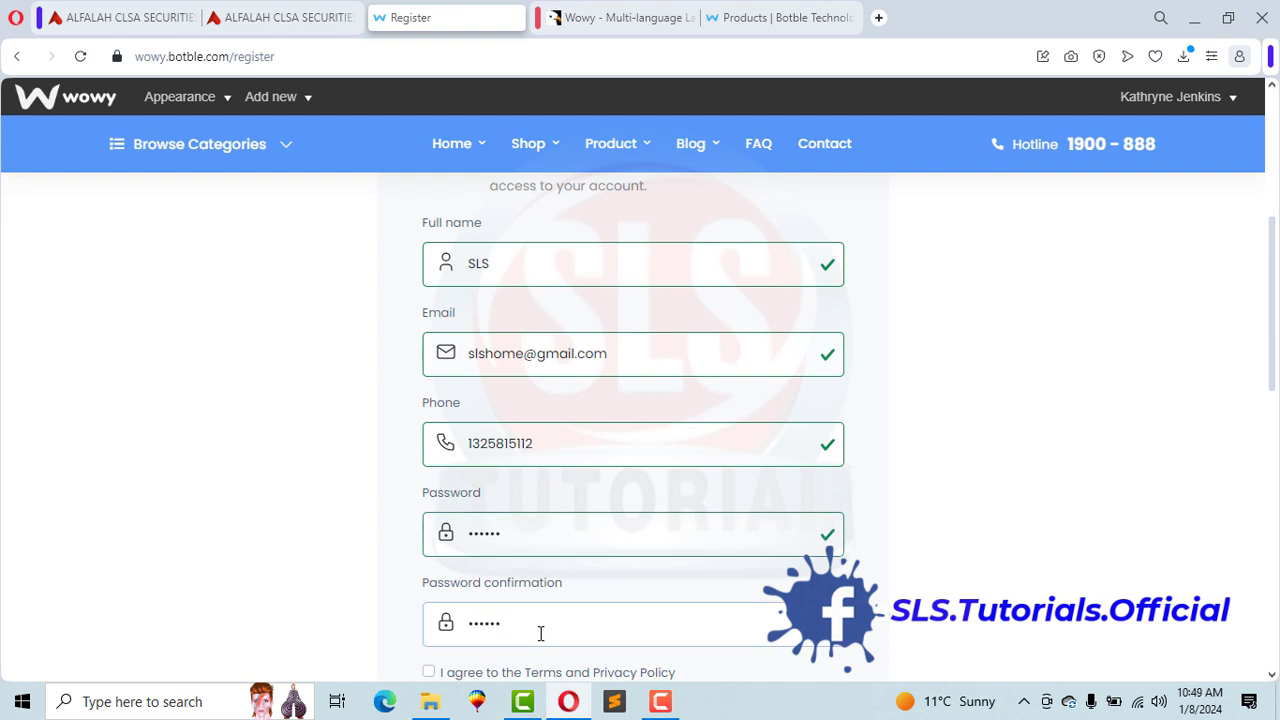
scroll(1217, 350, down, 3)
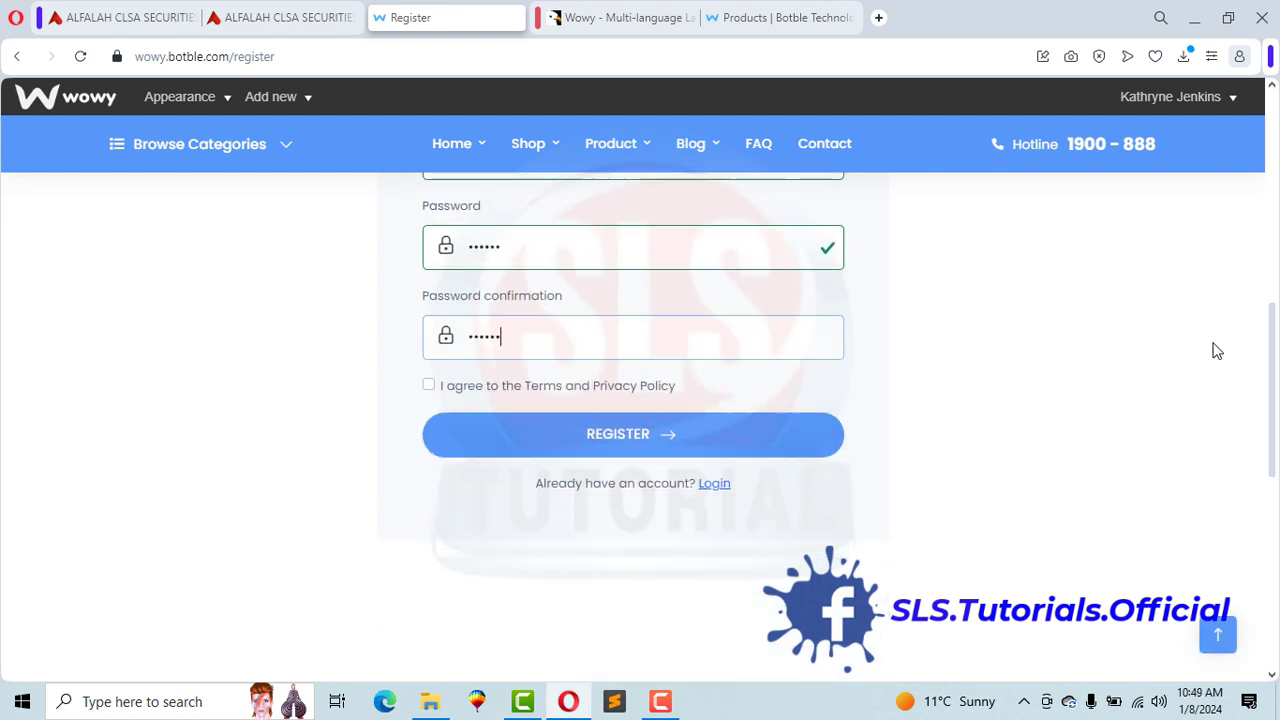
click(428, 388)
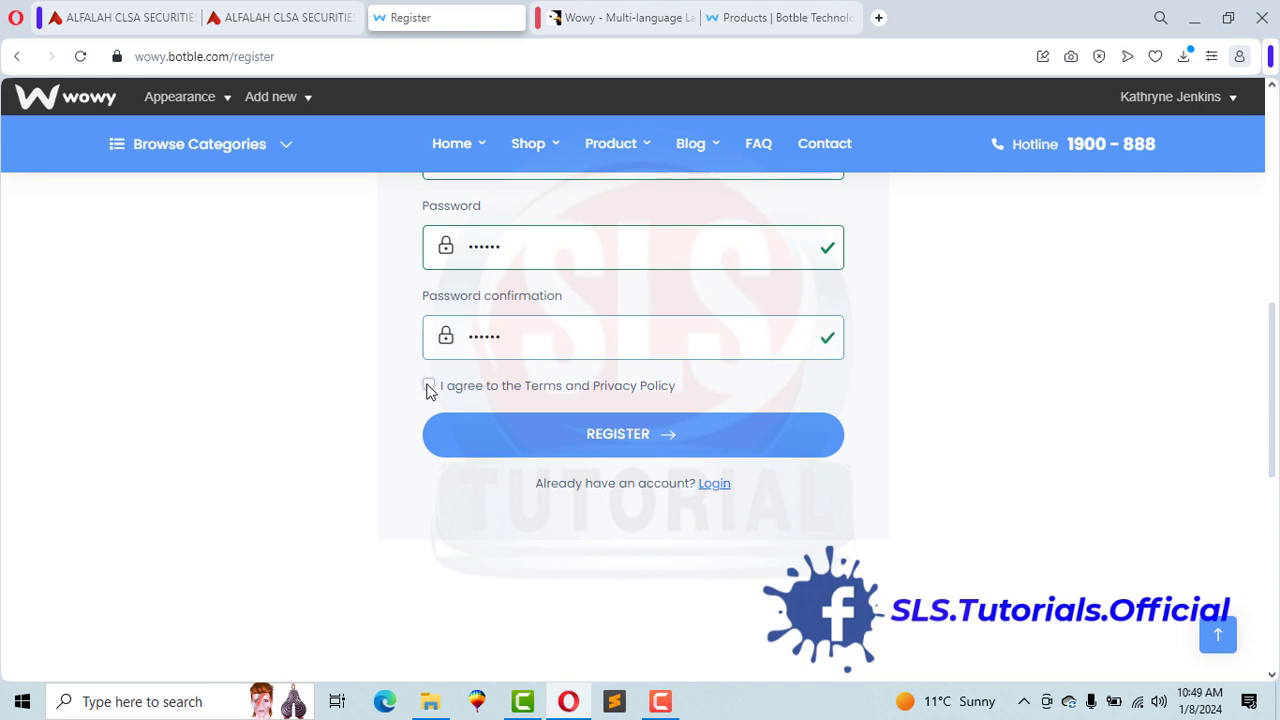
click(623, 446)
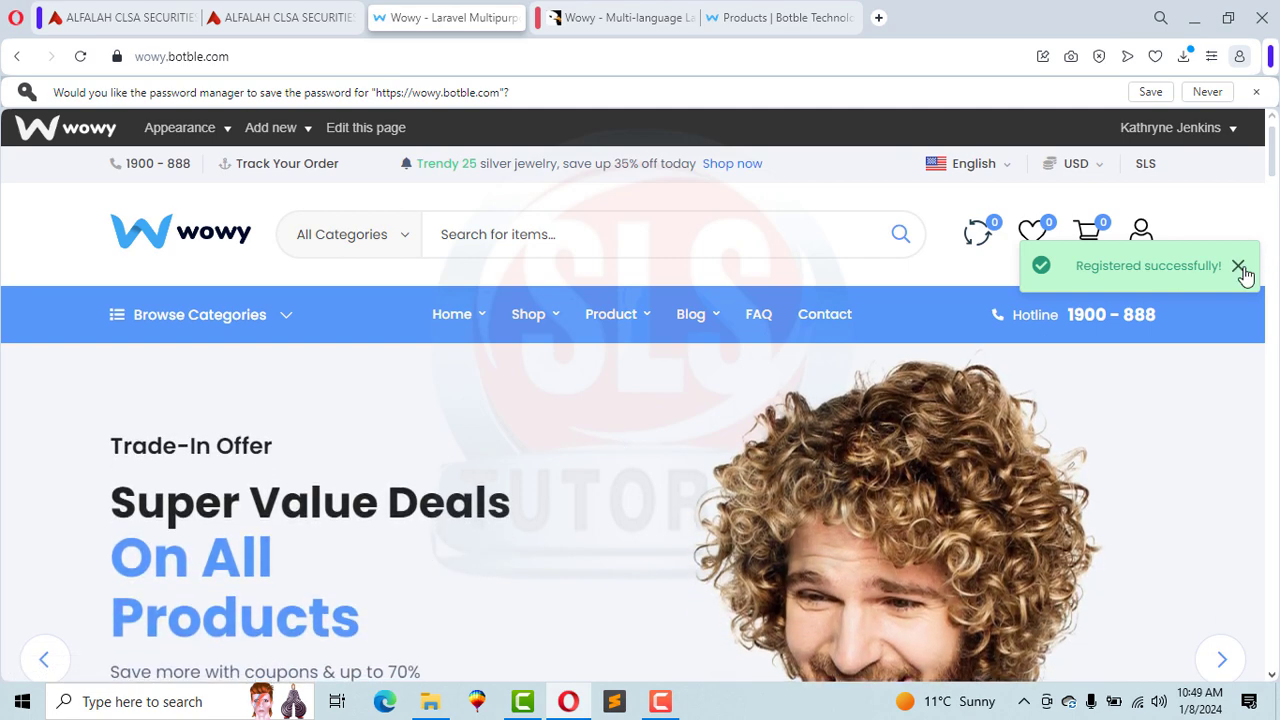
Step: Dismiss the success notice and open the new customer's Account Information page
click(1239, 265)
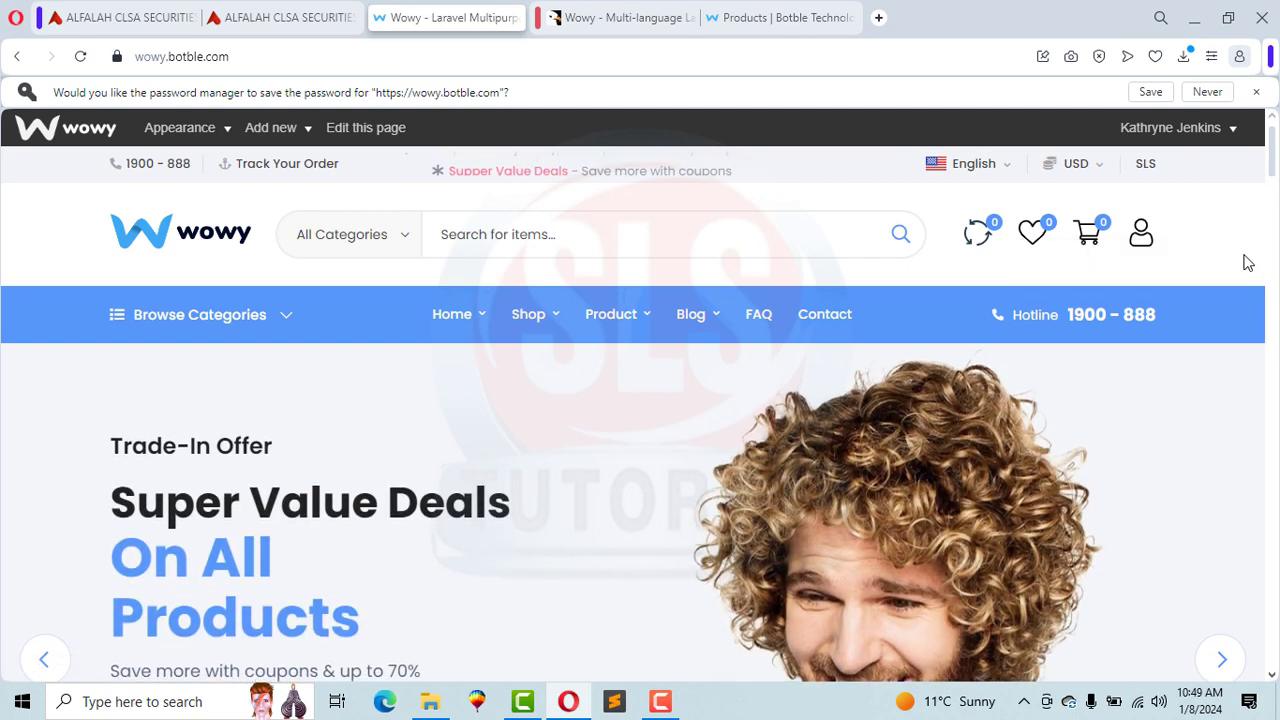
click(1144, 166)
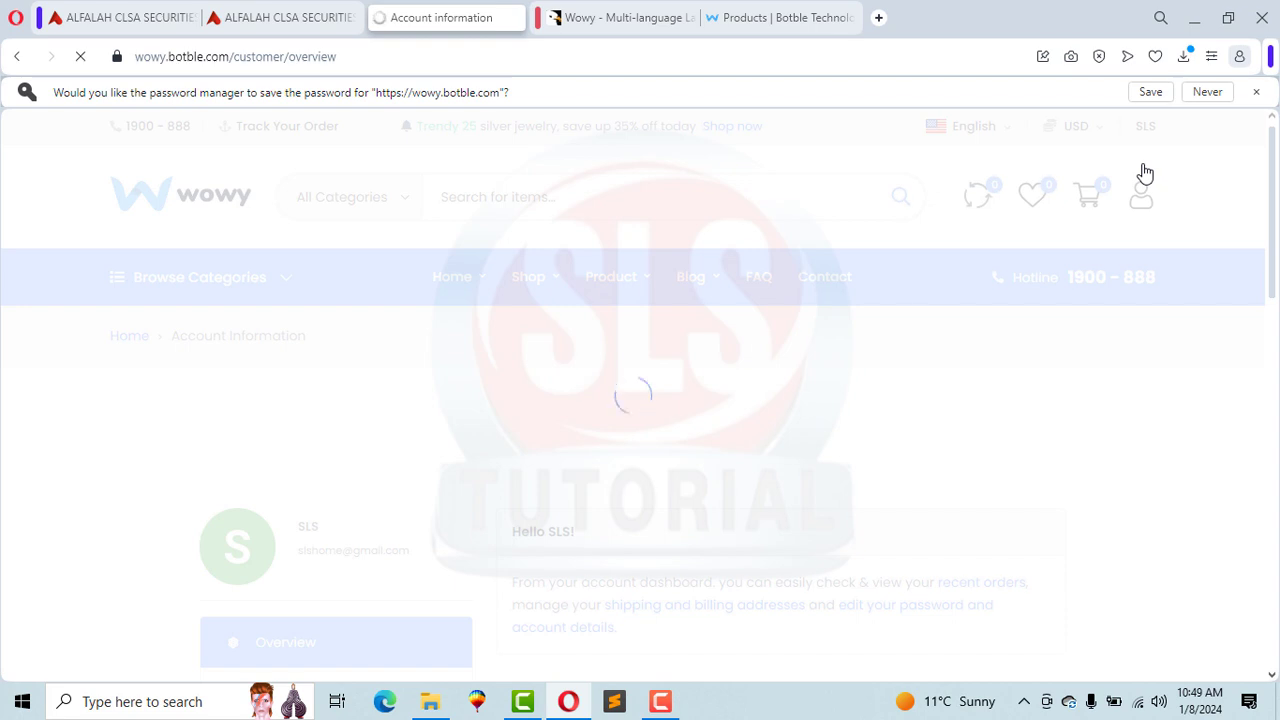
click(1255, 91)
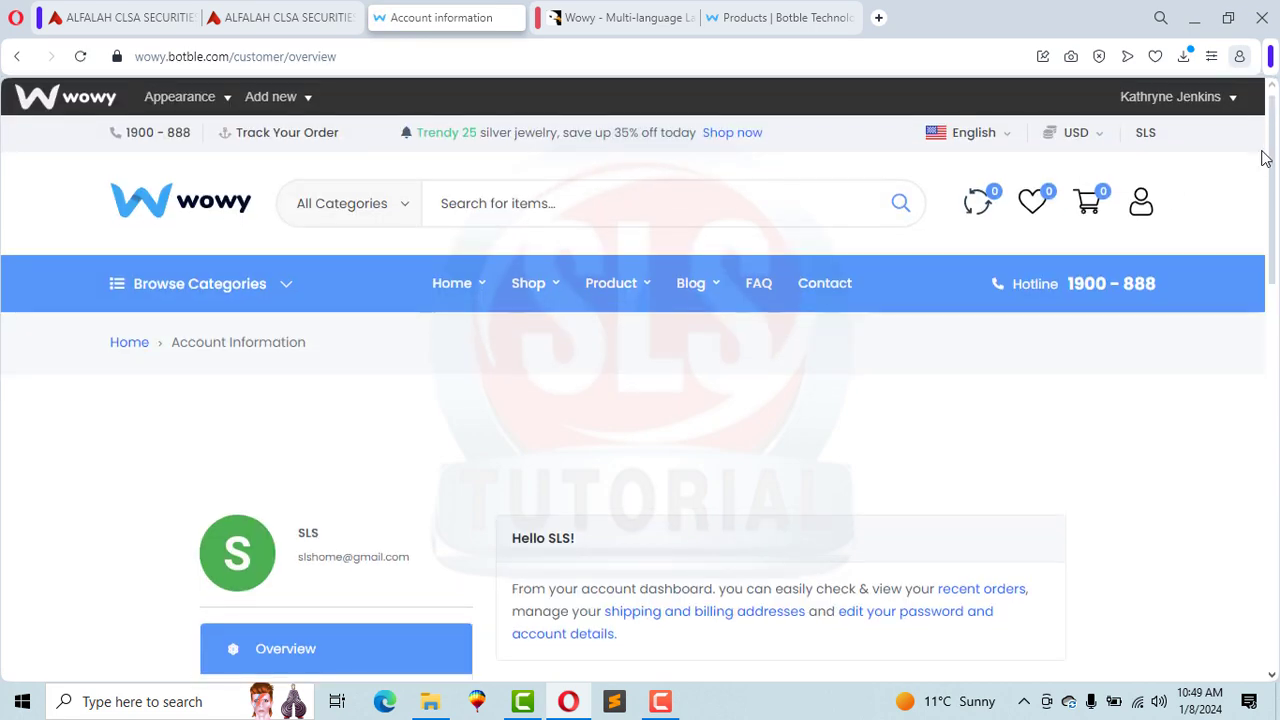
scroll(1272, 155, down, 3)
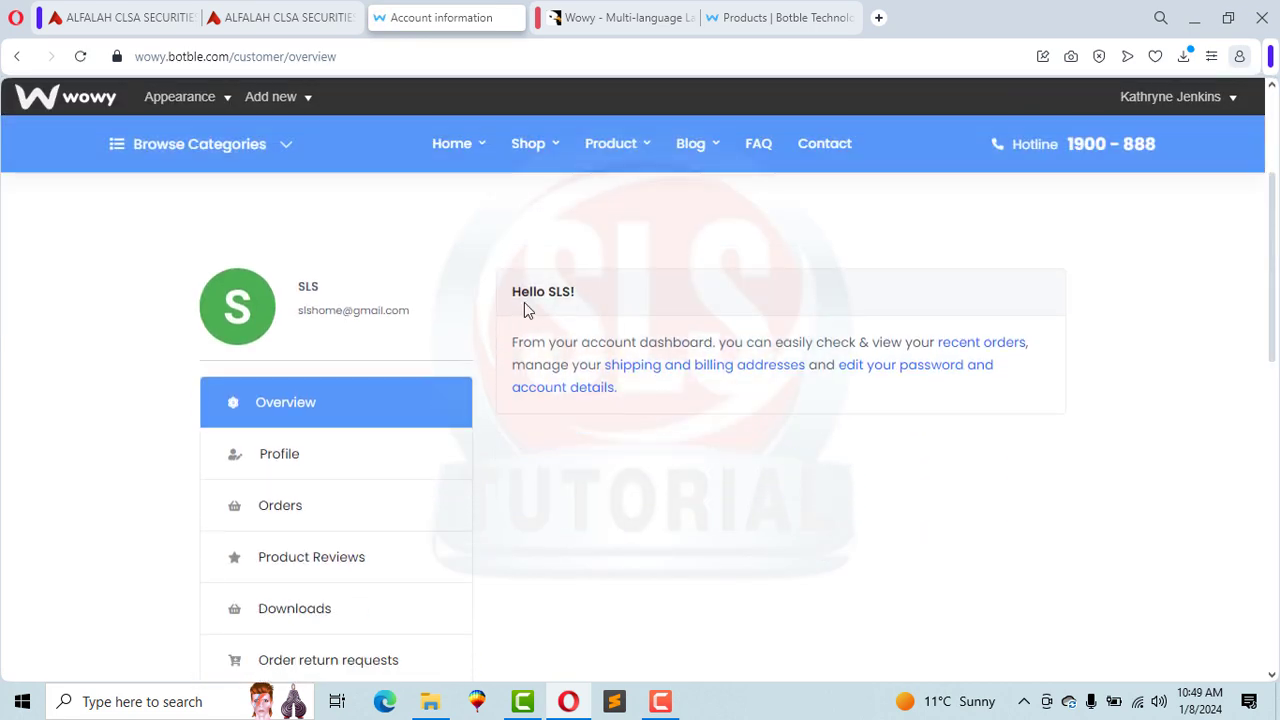
scroll(1275, 285, down, 2)
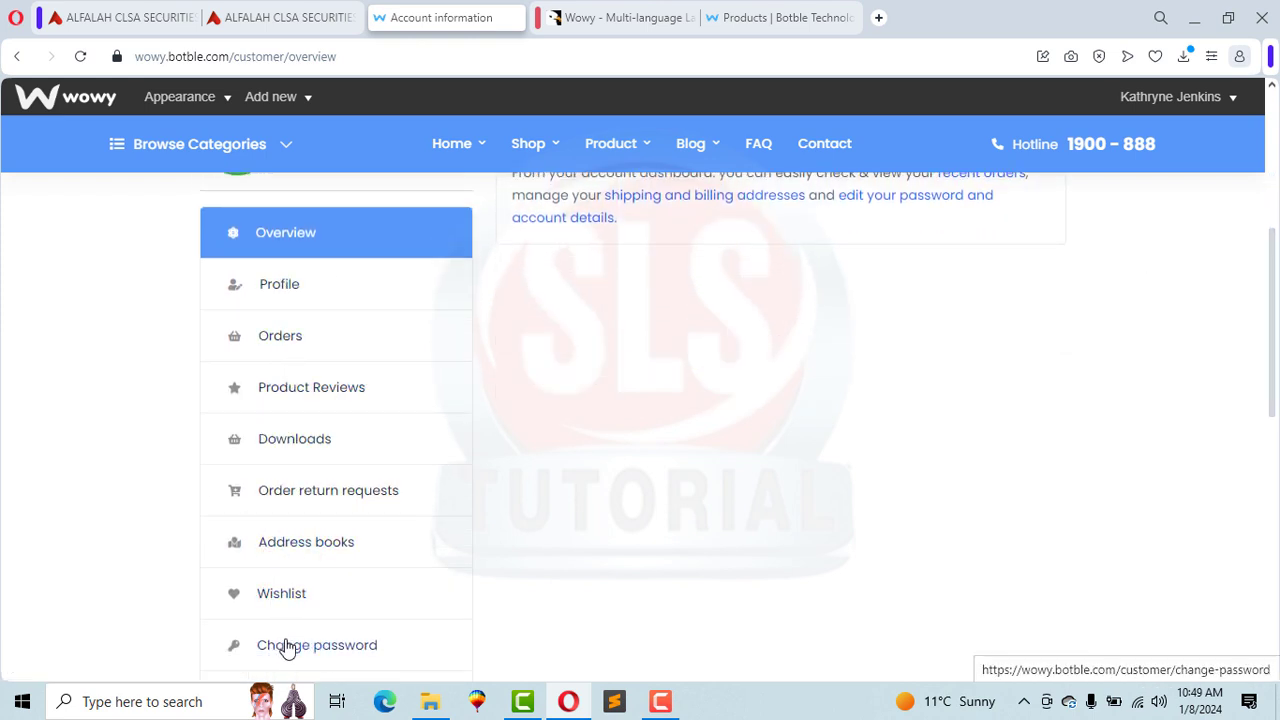
Step: Go to the admin dashboard, expand Ecommerce, and open the Customers list
click(755, 10)
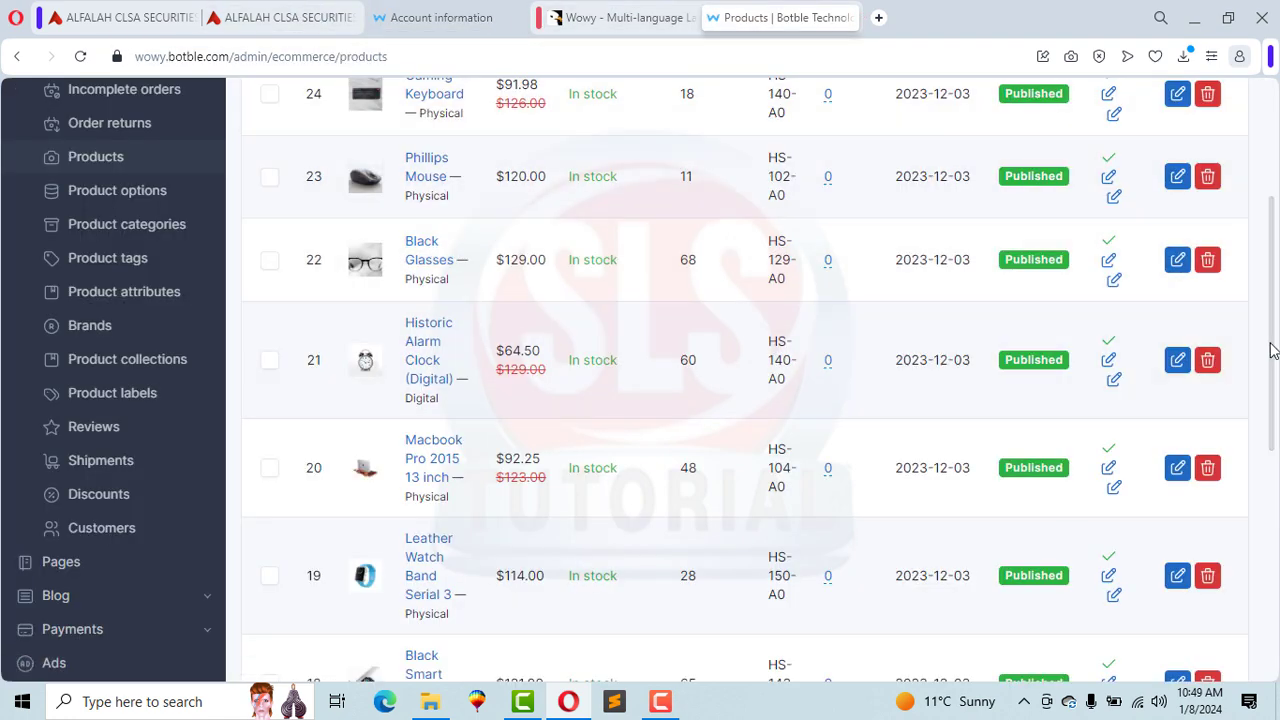
drag(1271, 351, 1275, 163)
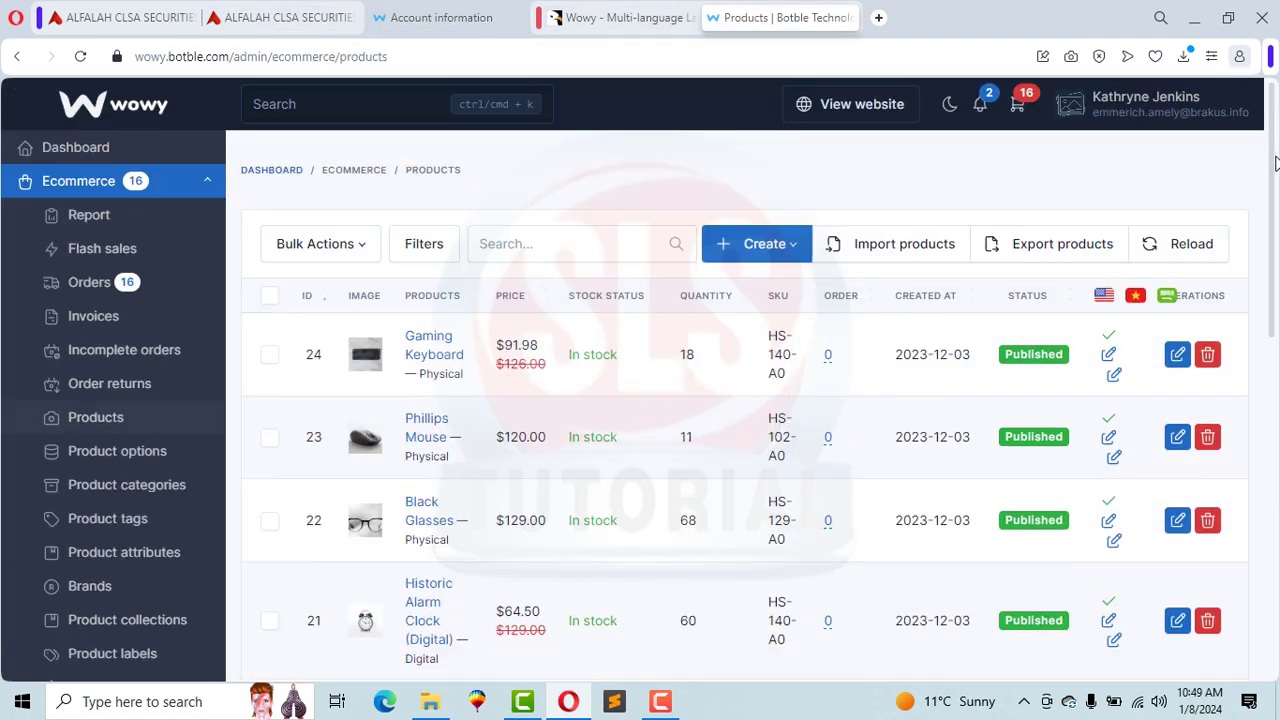
click(68, 152)
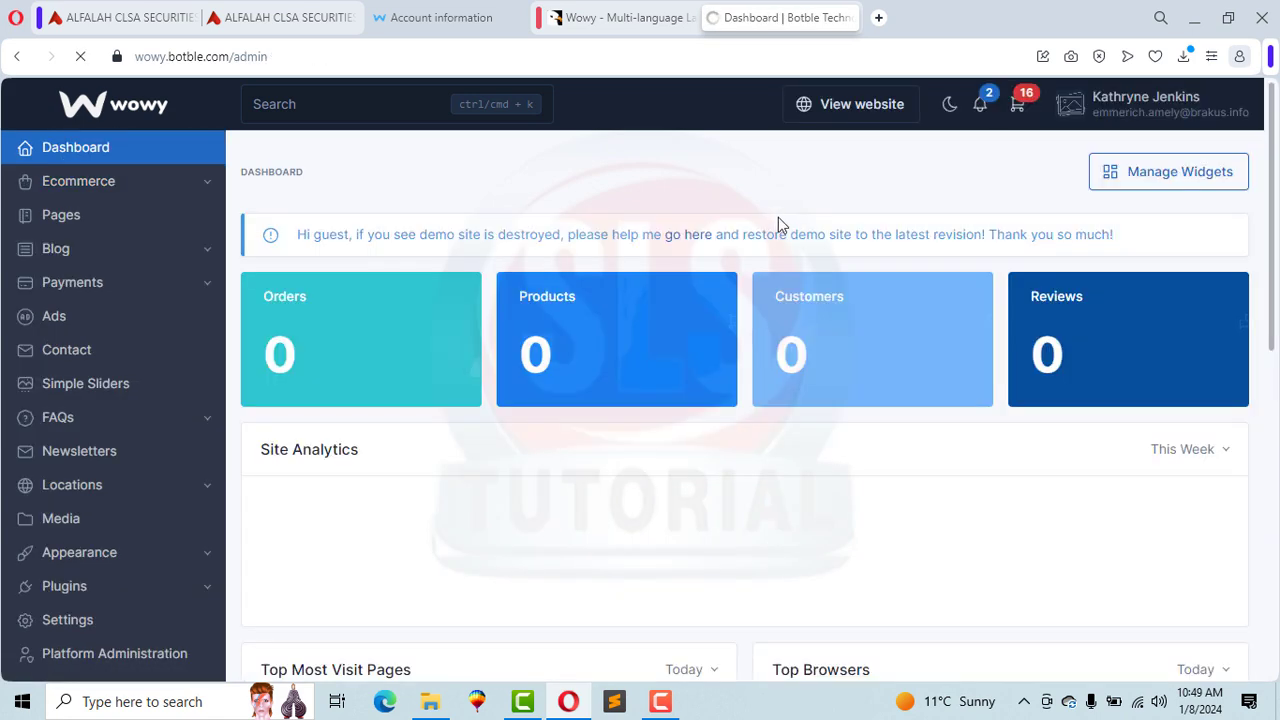
click(138, 190)
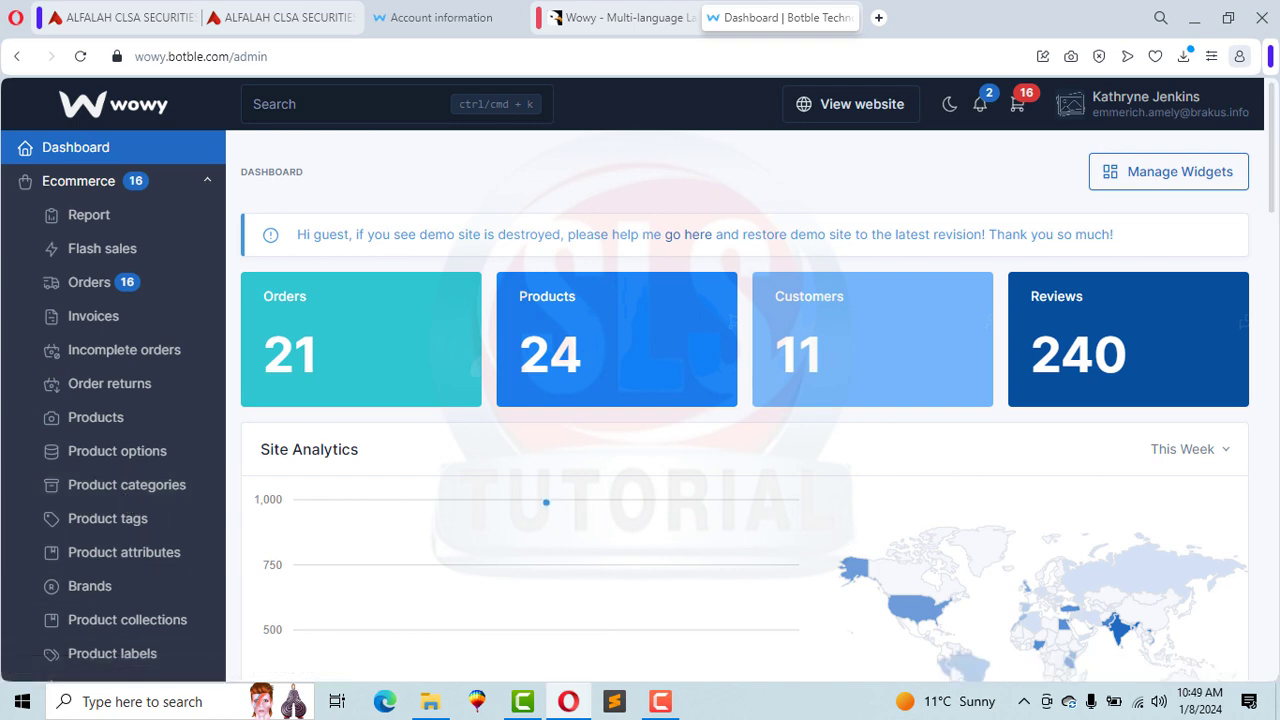
drag(1271, 121, 1271, 183)
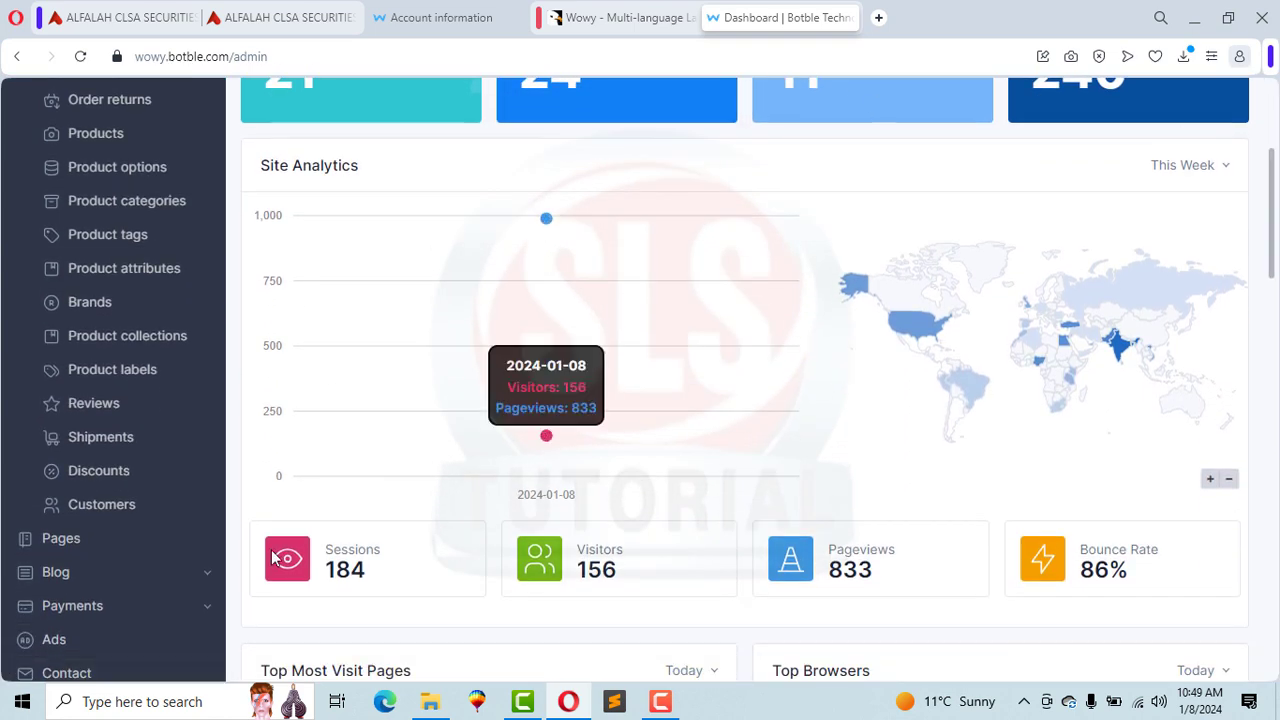
click(129, 510)
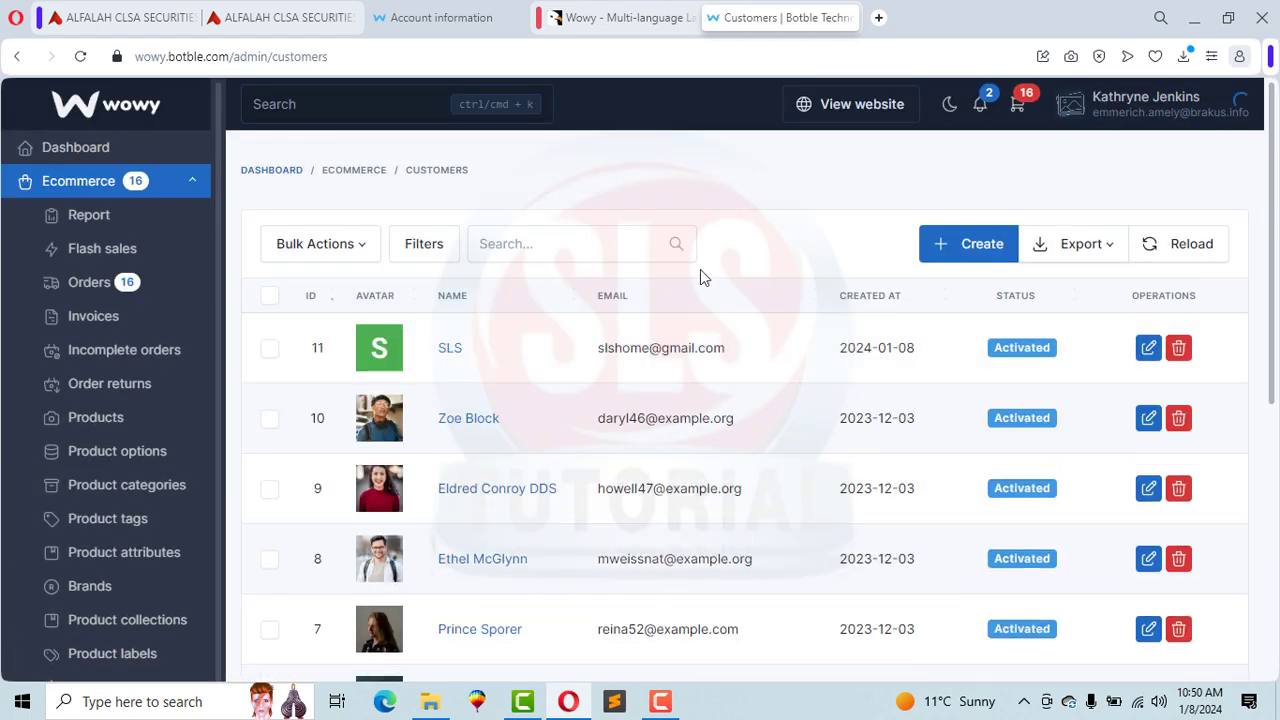
Step: Open the newly registered customer's record in the admin editor
drag(597, 350, 727, 348)
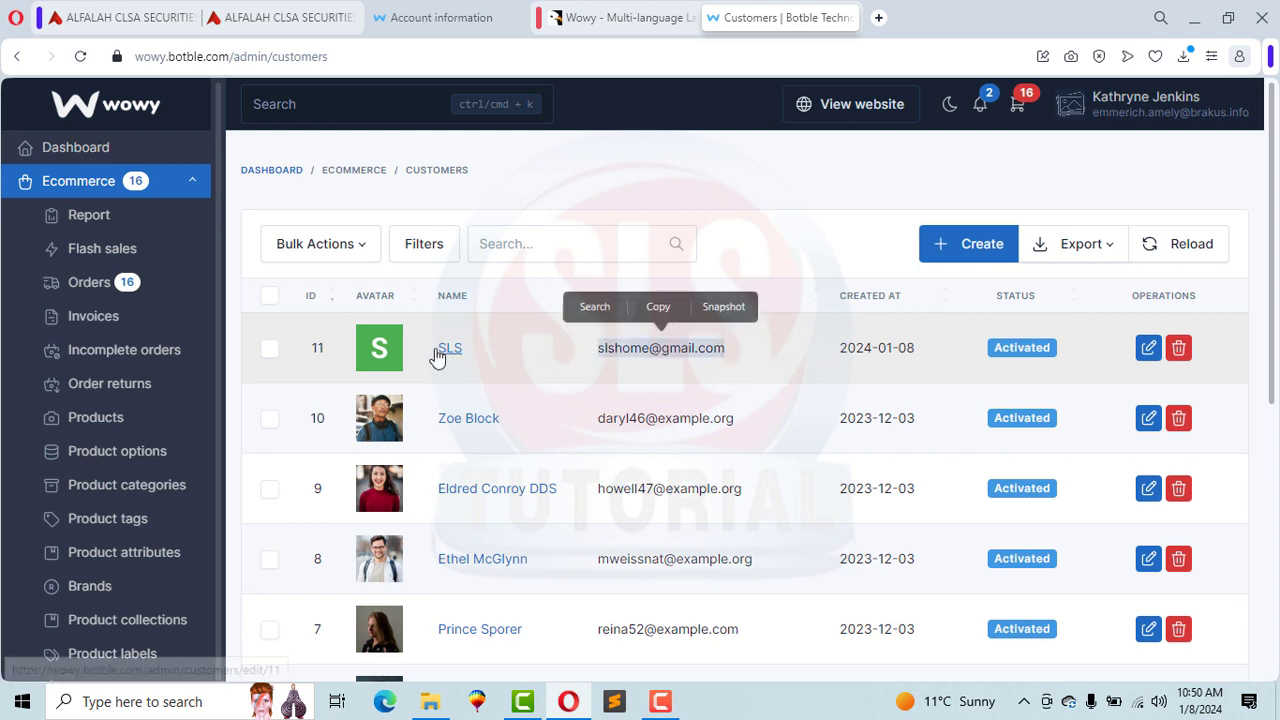
click(1151, 352)
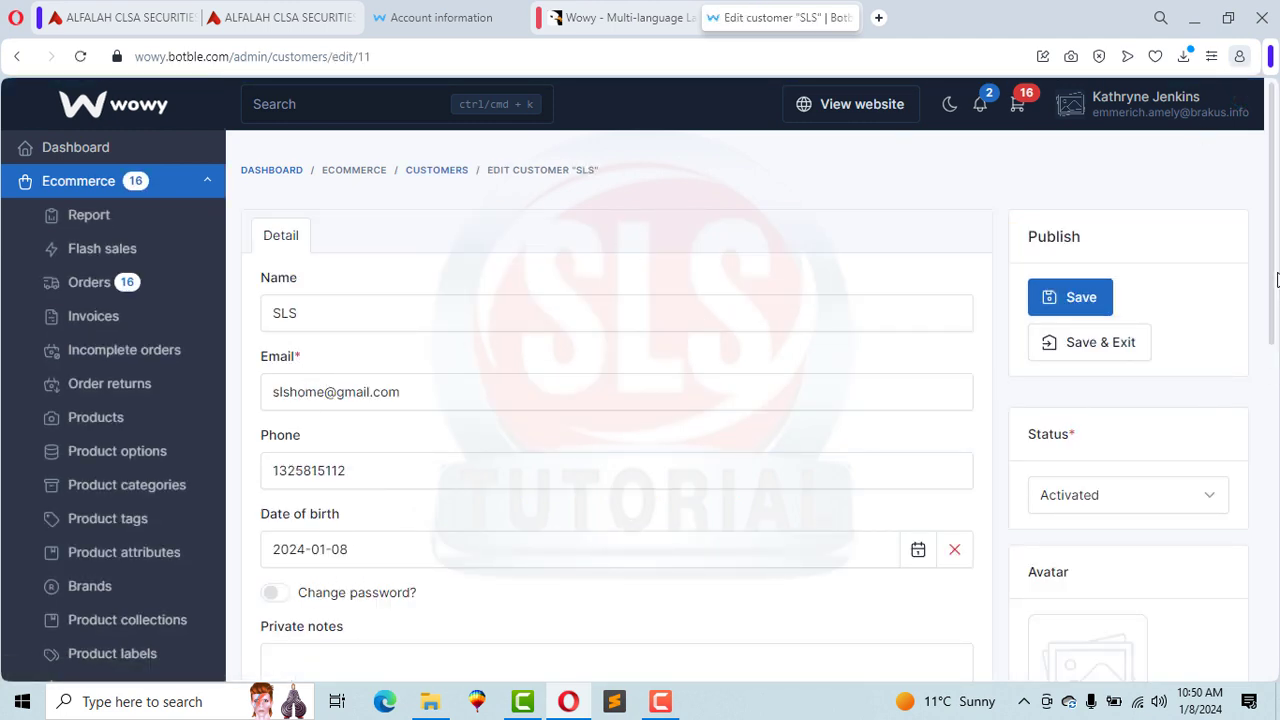
drag(1274, 297, 1272, 410)
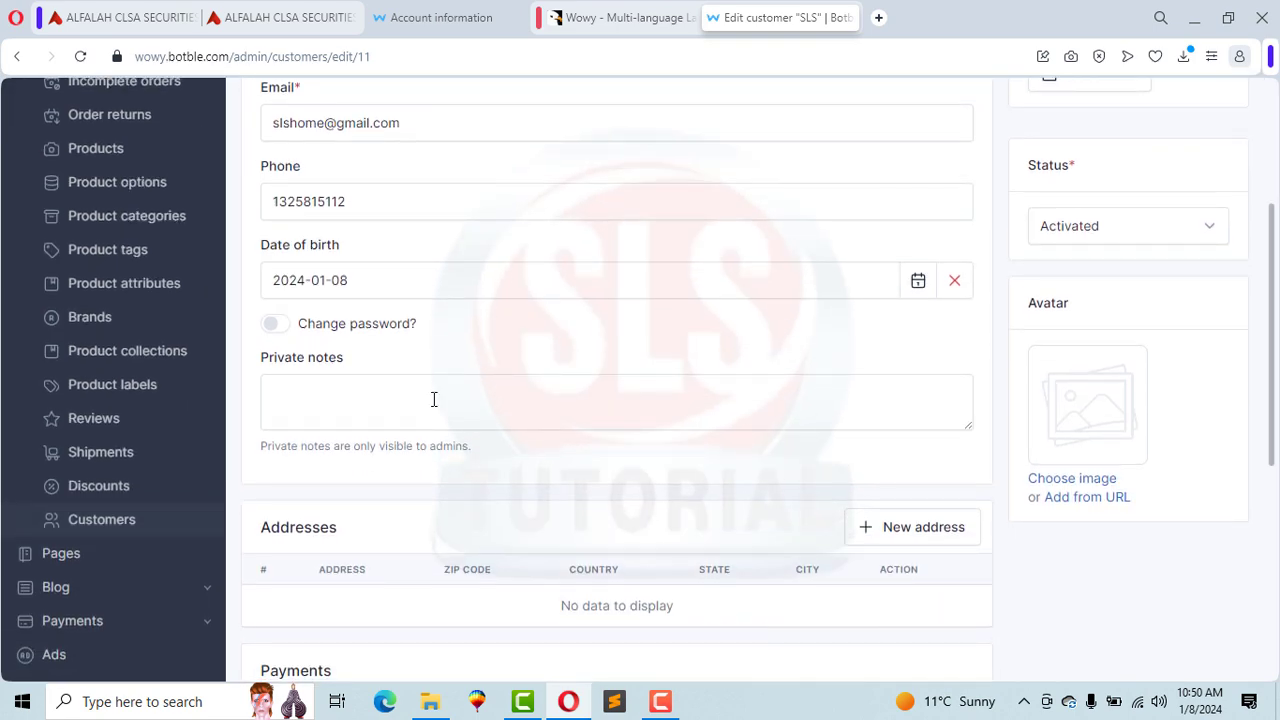
Step: Check the customer's private note field, then return to the storefront account overview
click(434, 399)
drag(305, 369, 299, 362)
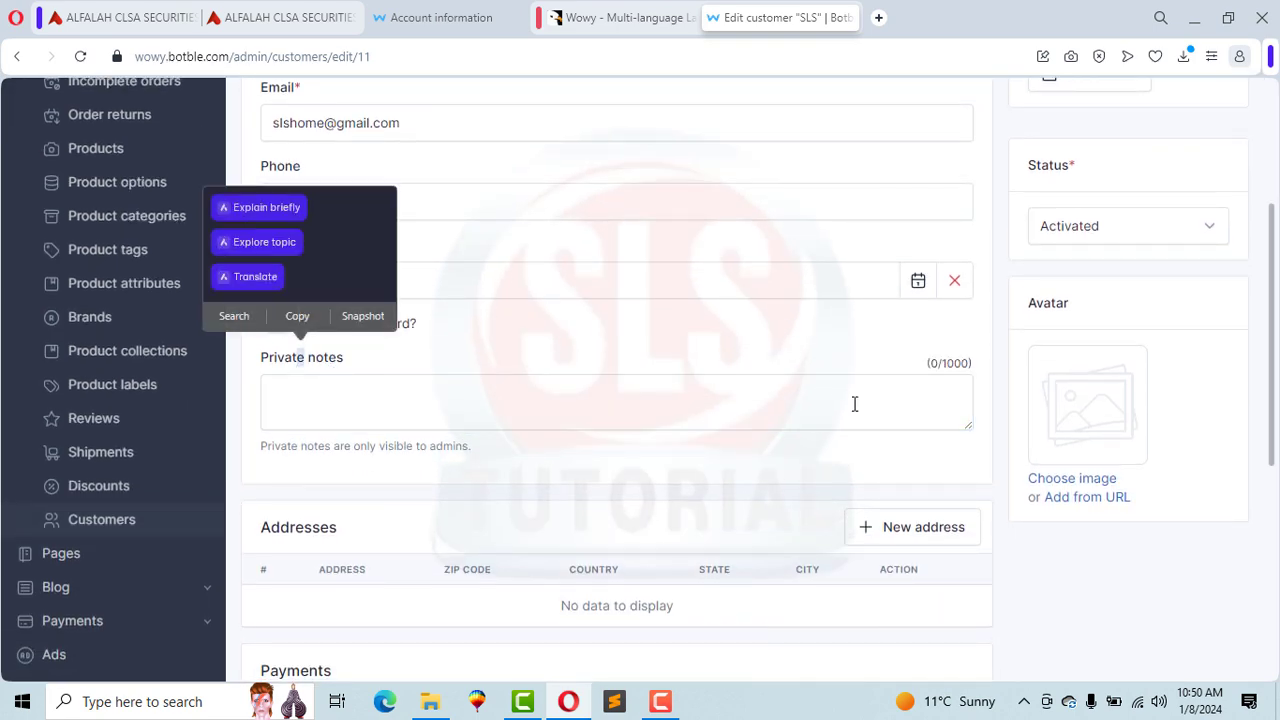
scroll(1272, 200, up, 3)
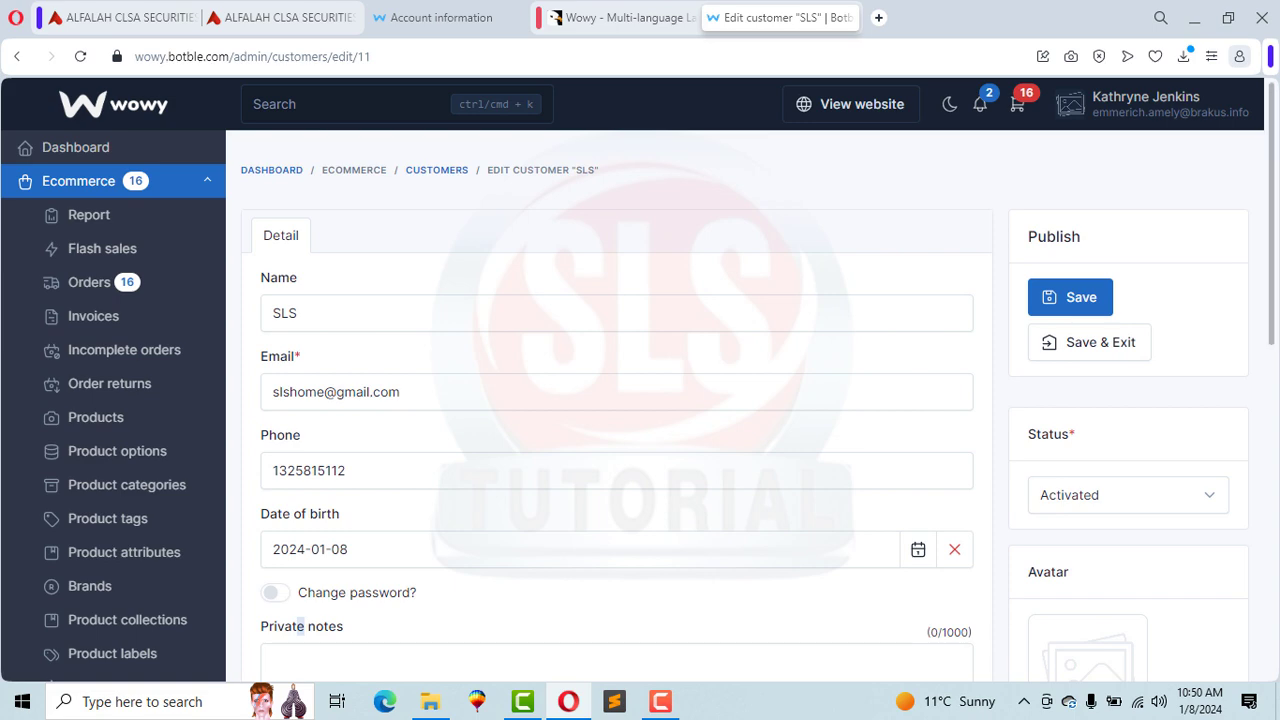
click(449, 17)
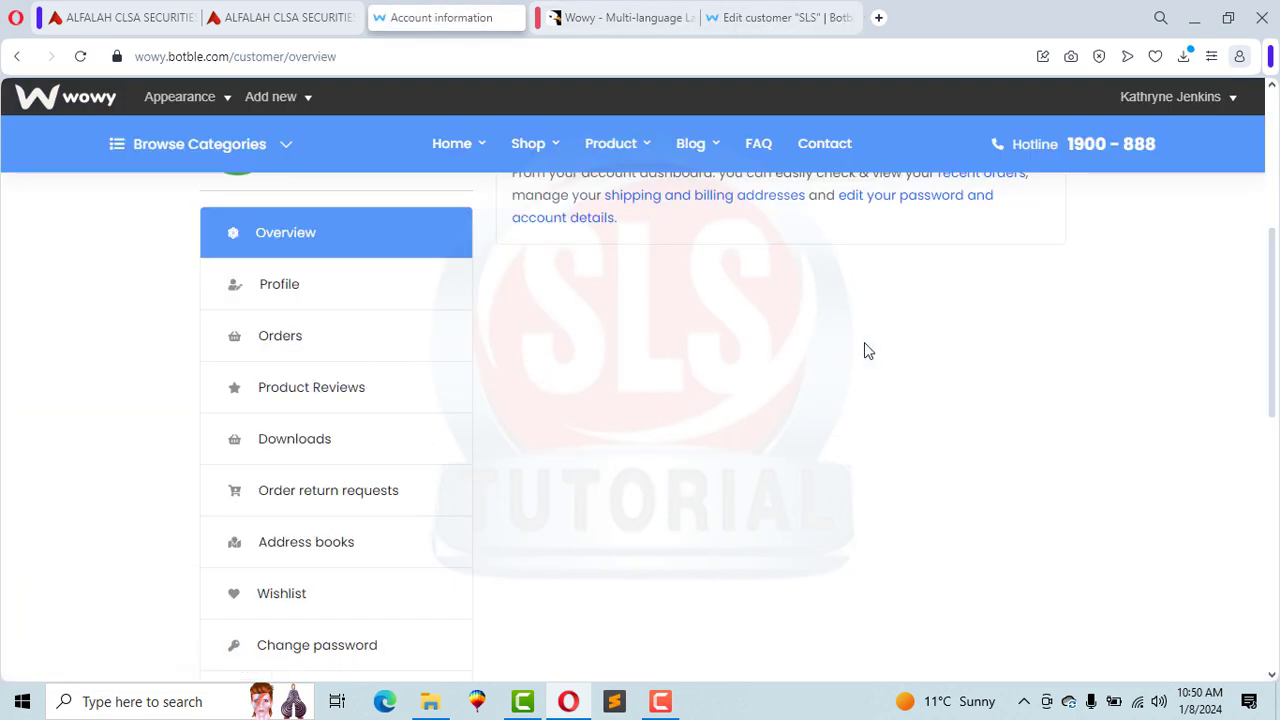
Step: Return to the store homepage and add the Chikie - Bluetooth Speaker to the cart
scroll(1272, 400, up, 5)
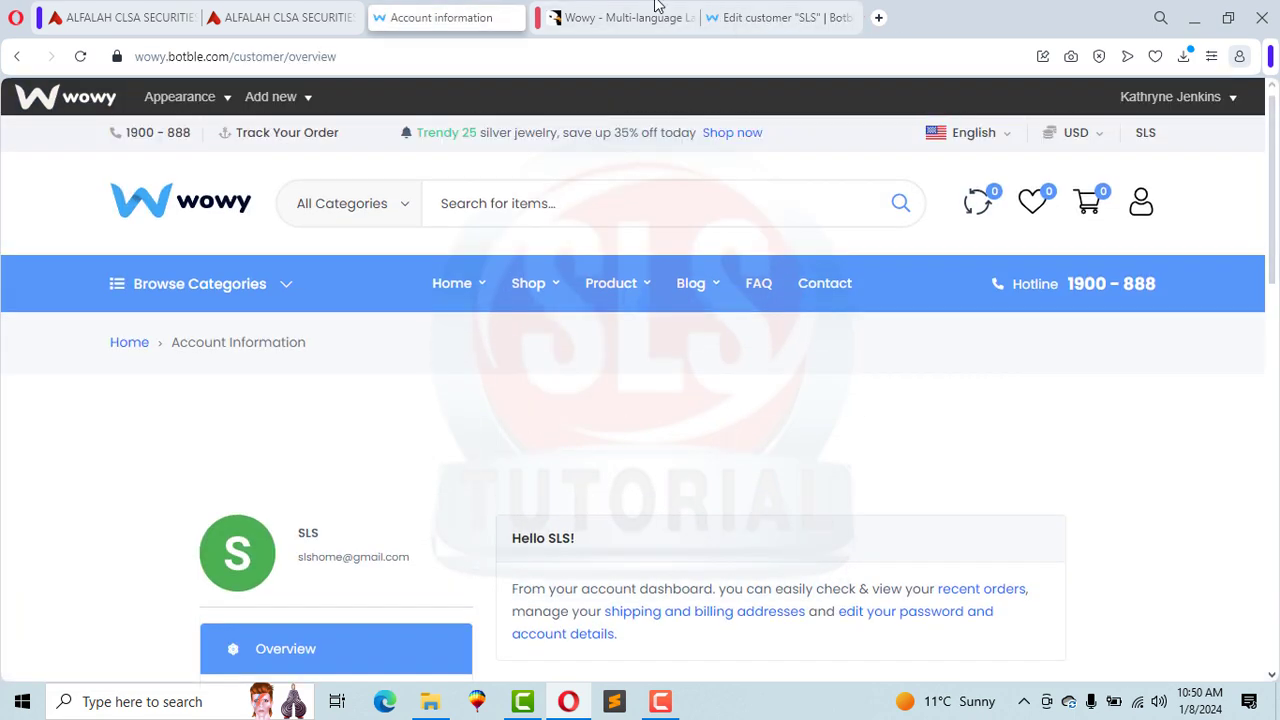
click(138, 213)
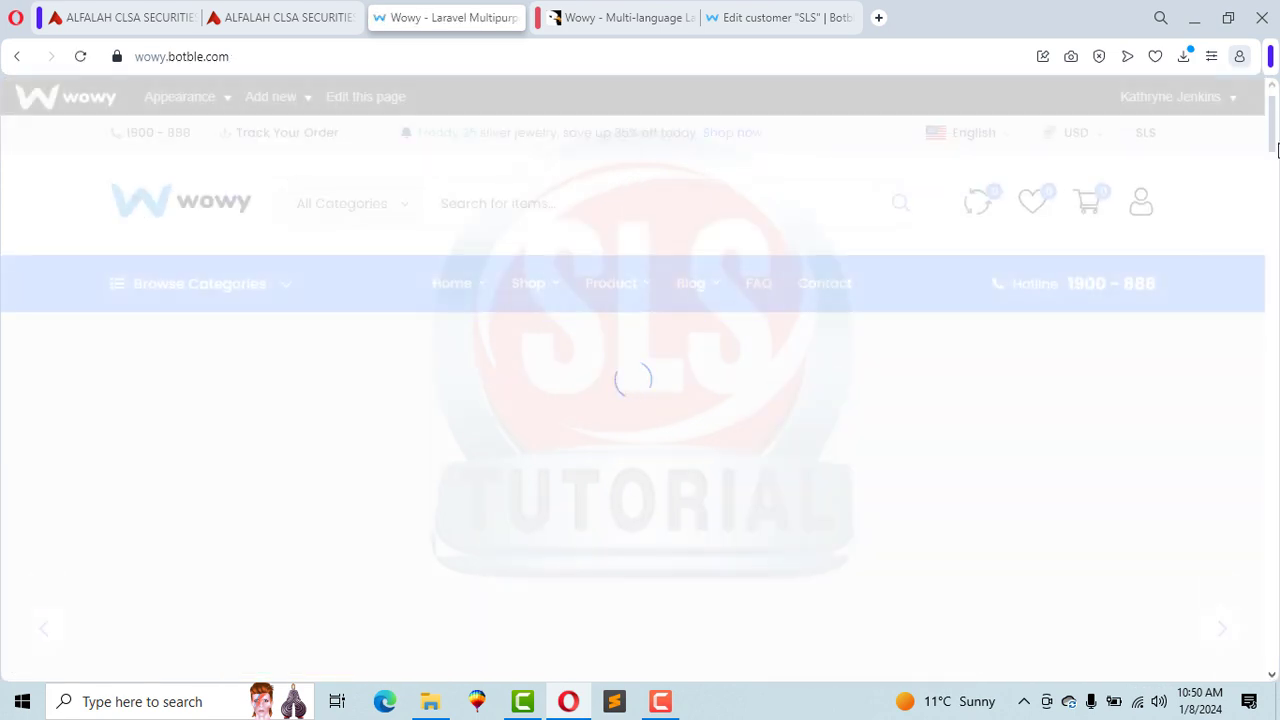
drag(1274, 130, 1276, 196)
scroll(720, 190, down, 6)
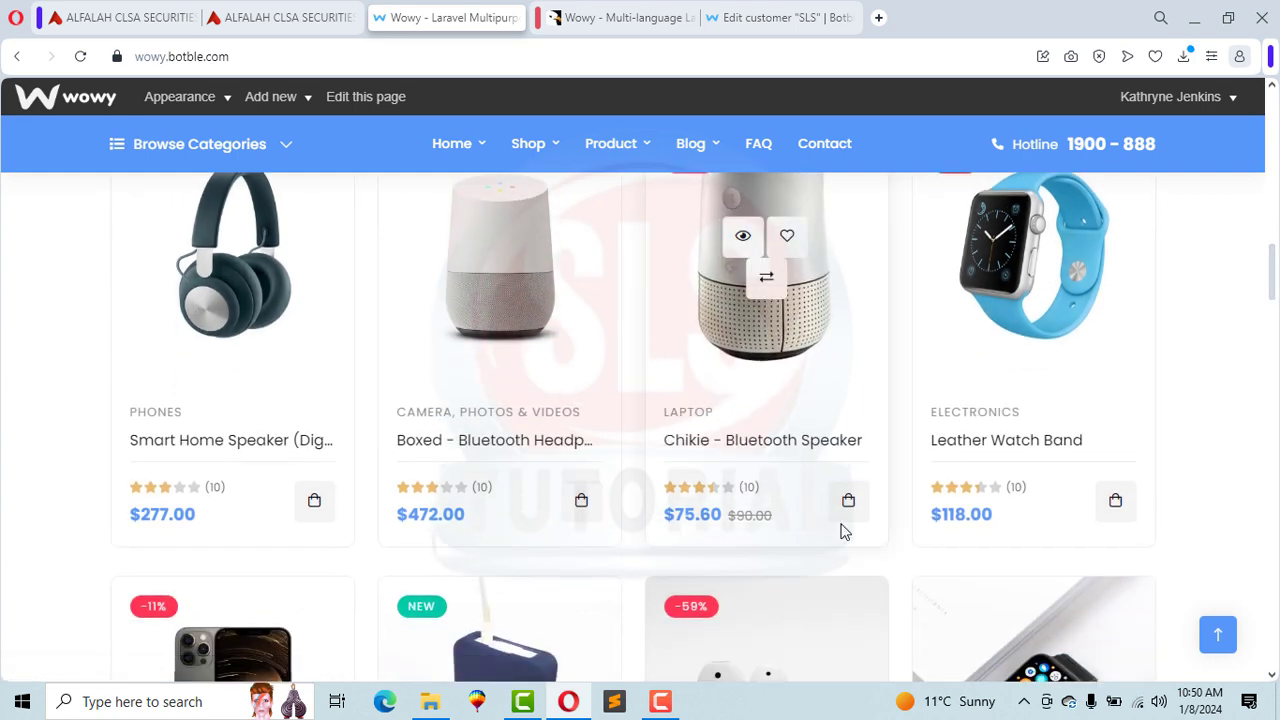
click(845, 516)
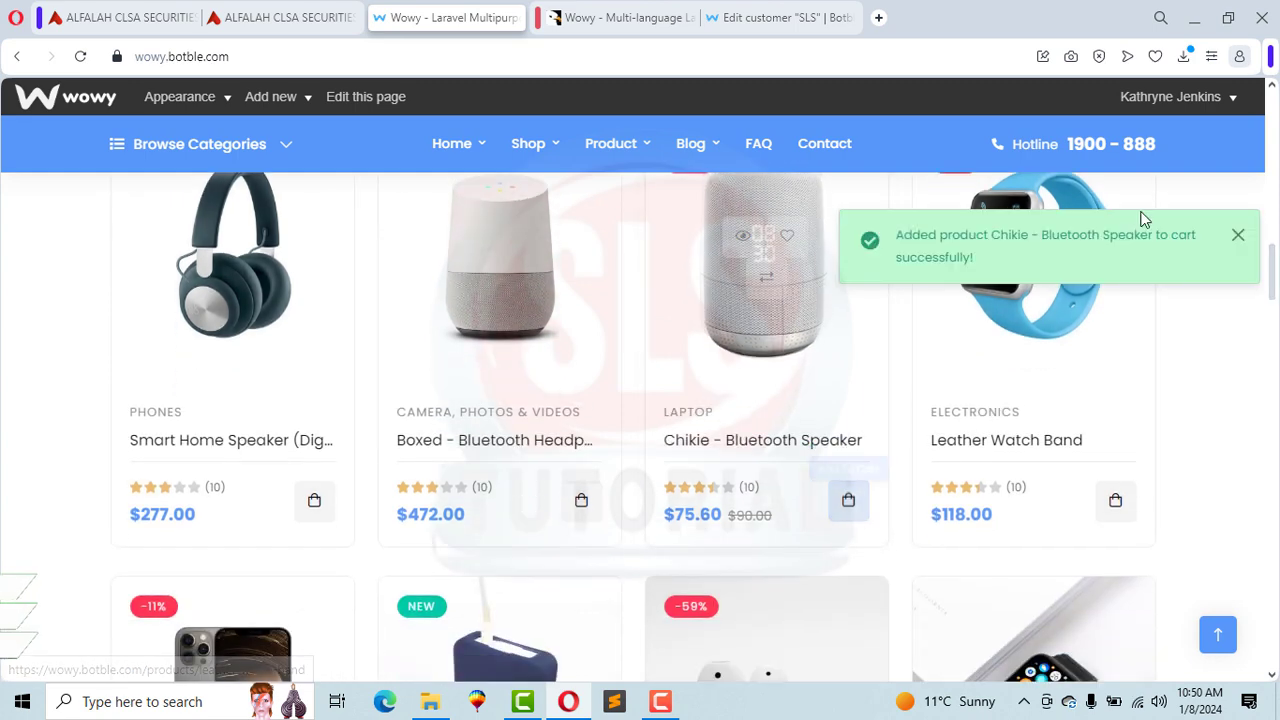
Step: Dismiss the added-to-cart notice and proceed to checkout from the cart
drag(1276, 295, 1272, 140)
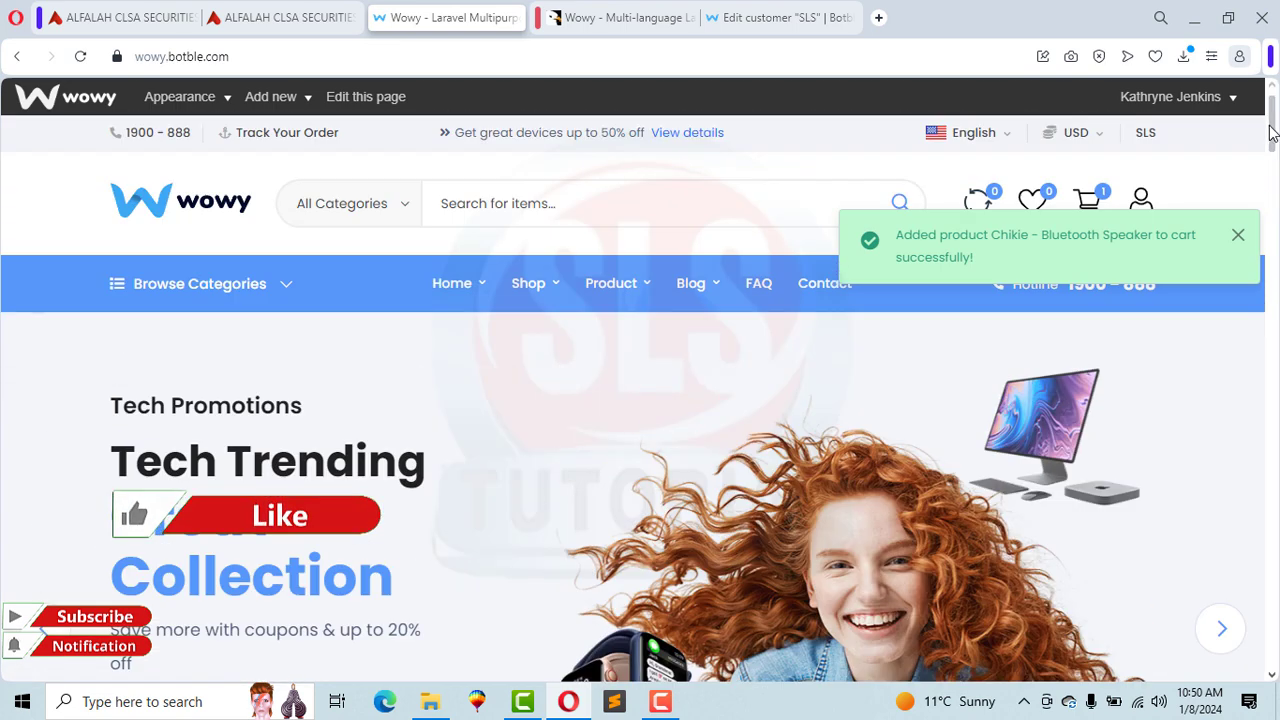
click(1238, 237)
mouse_move(1088, 200)
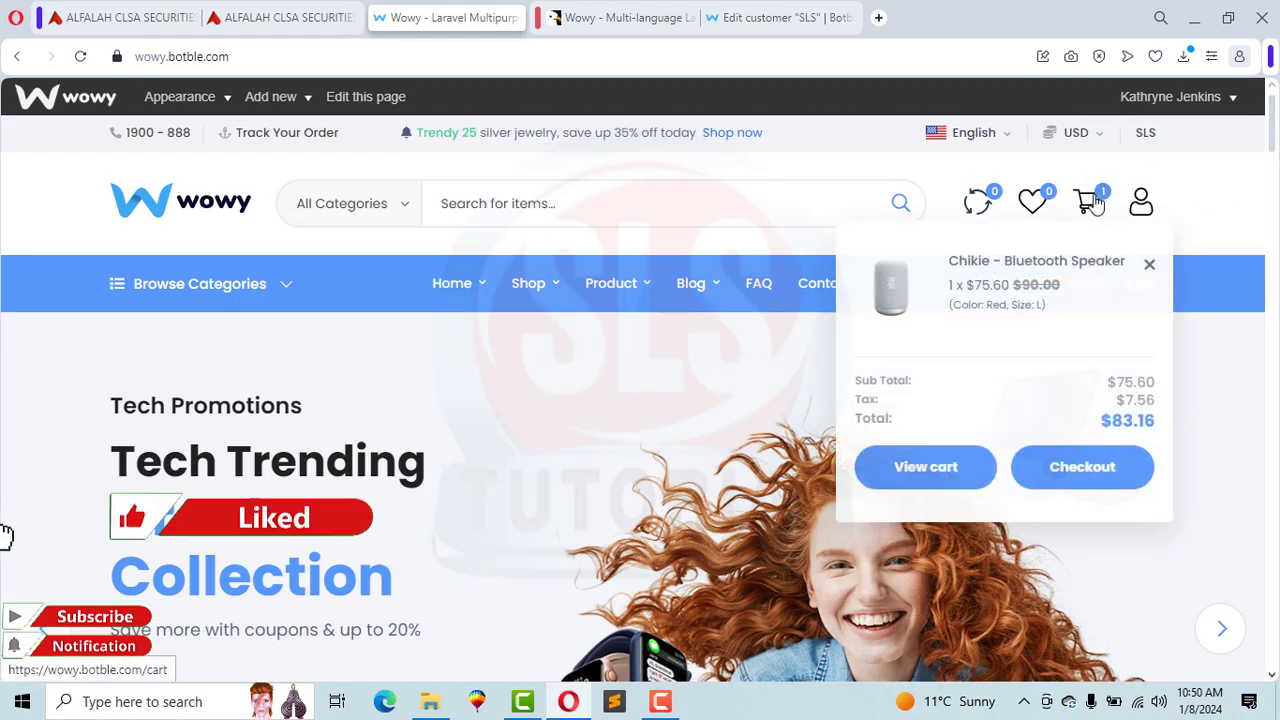
click(1070, 466)
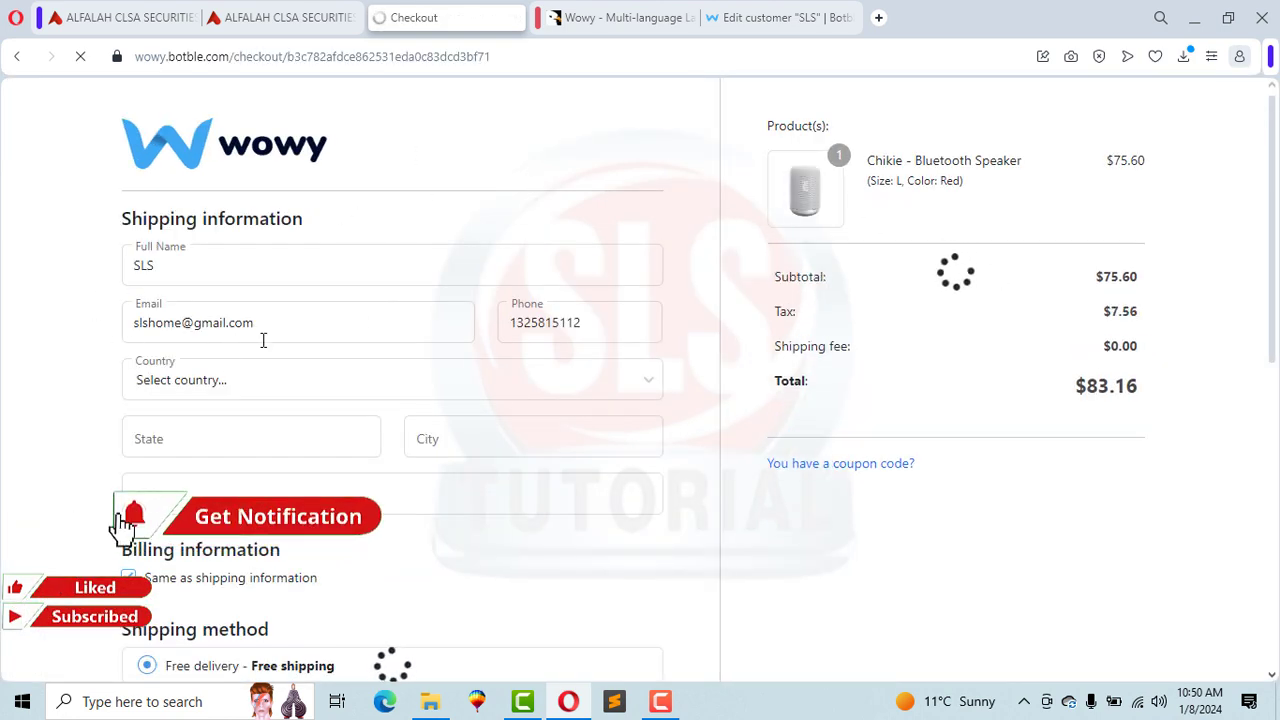
Step: Choose Pakistan as the shipping country
click(238, 380)
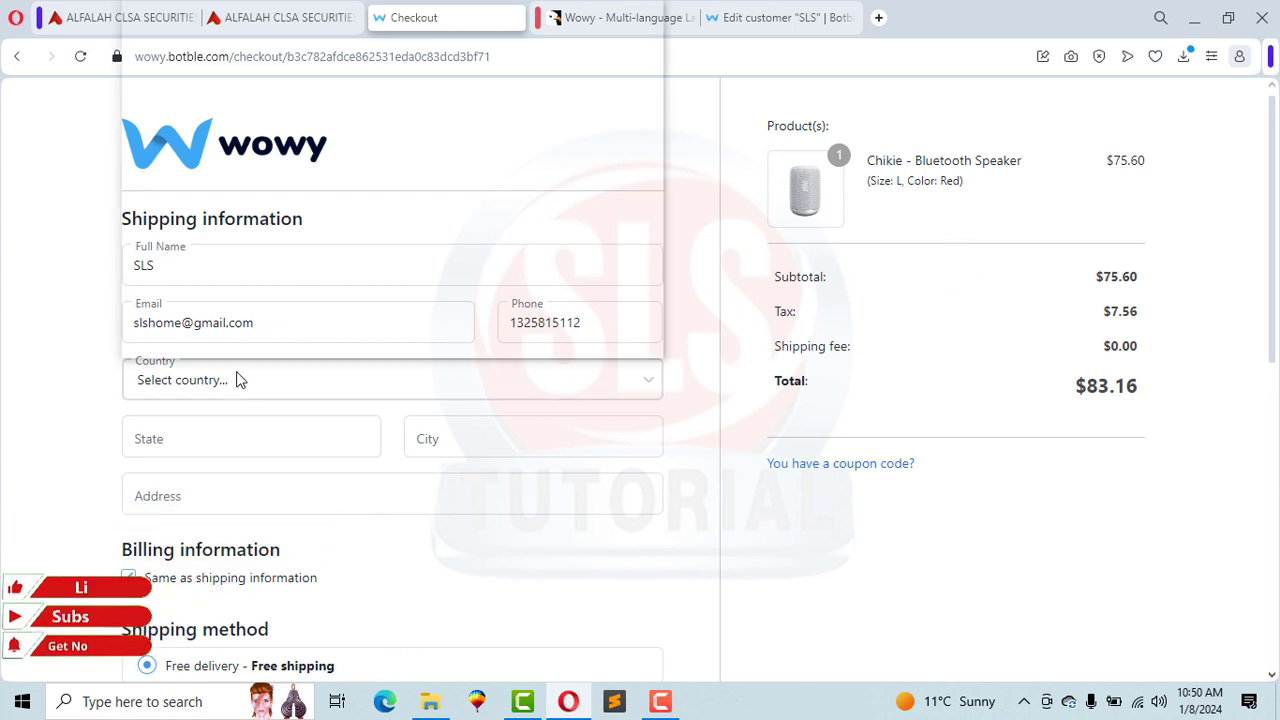
key(p)
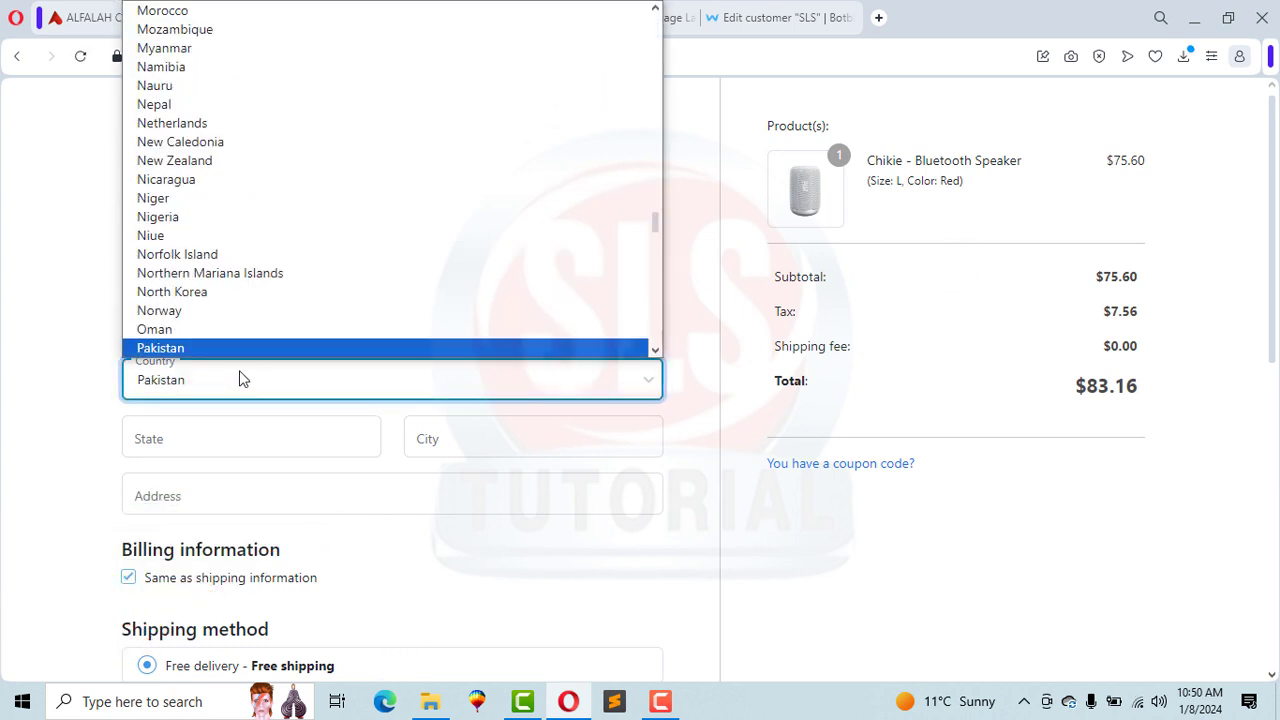
click(231, 350)
Step: Fill state punjab, city Rawalpindi and address house 100 from saved suggestions
click(206, 439)
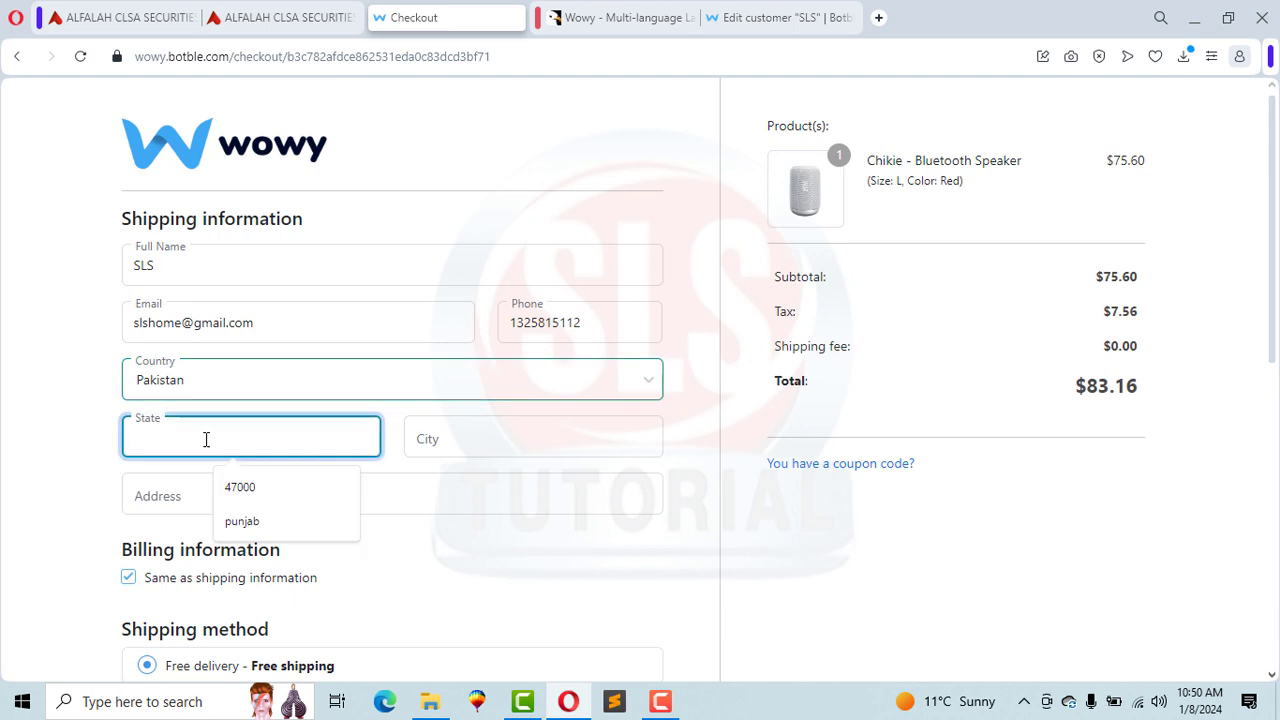
click(252, 526)
click(420, 437)
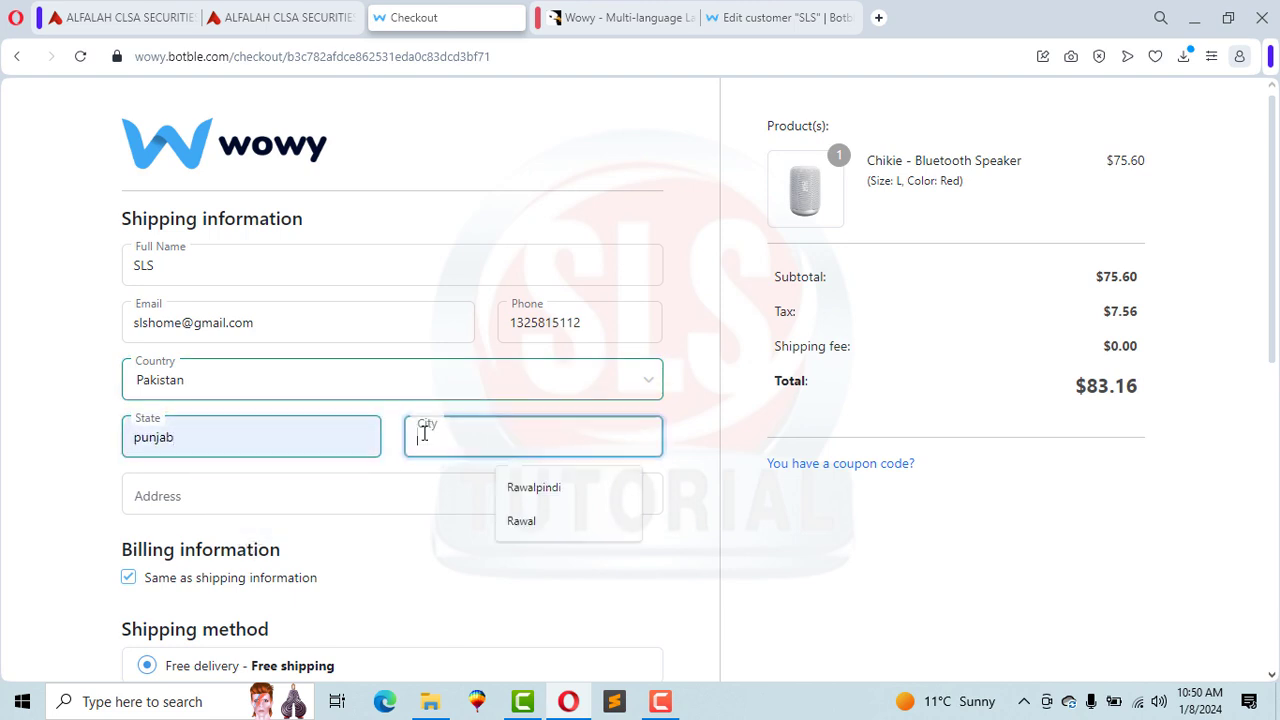
click(533, 487)
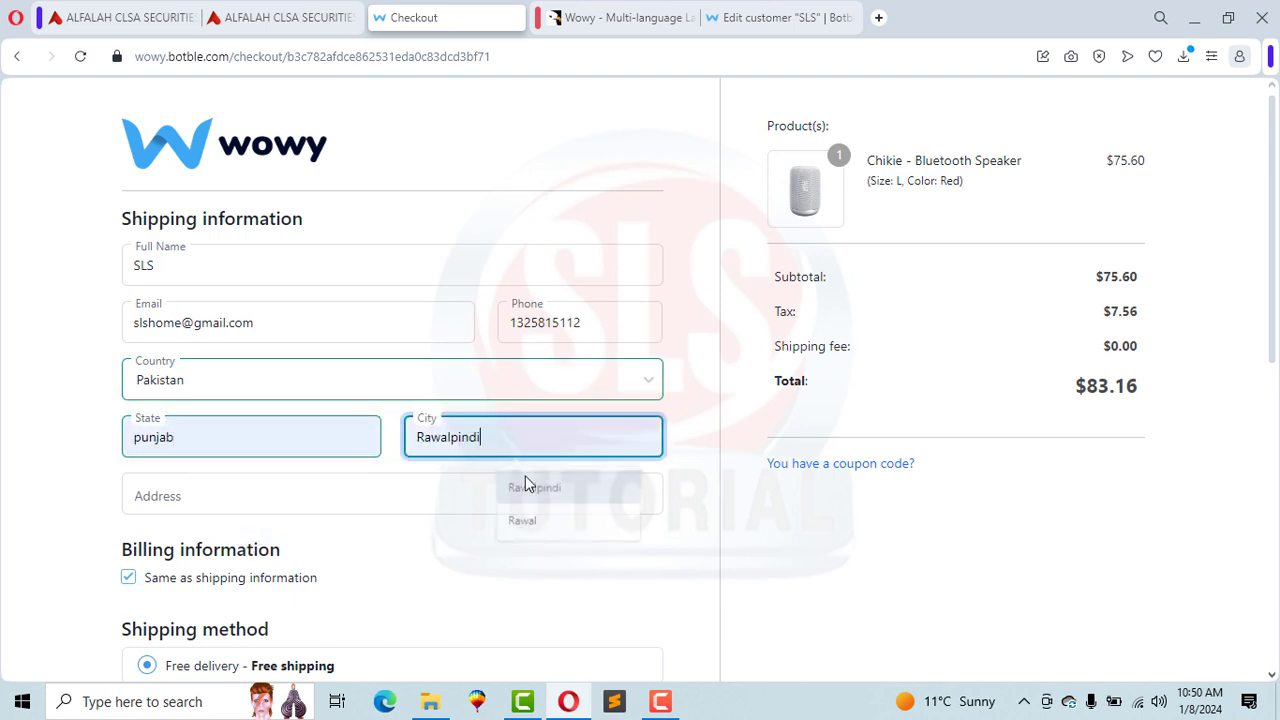
click(375, 486)
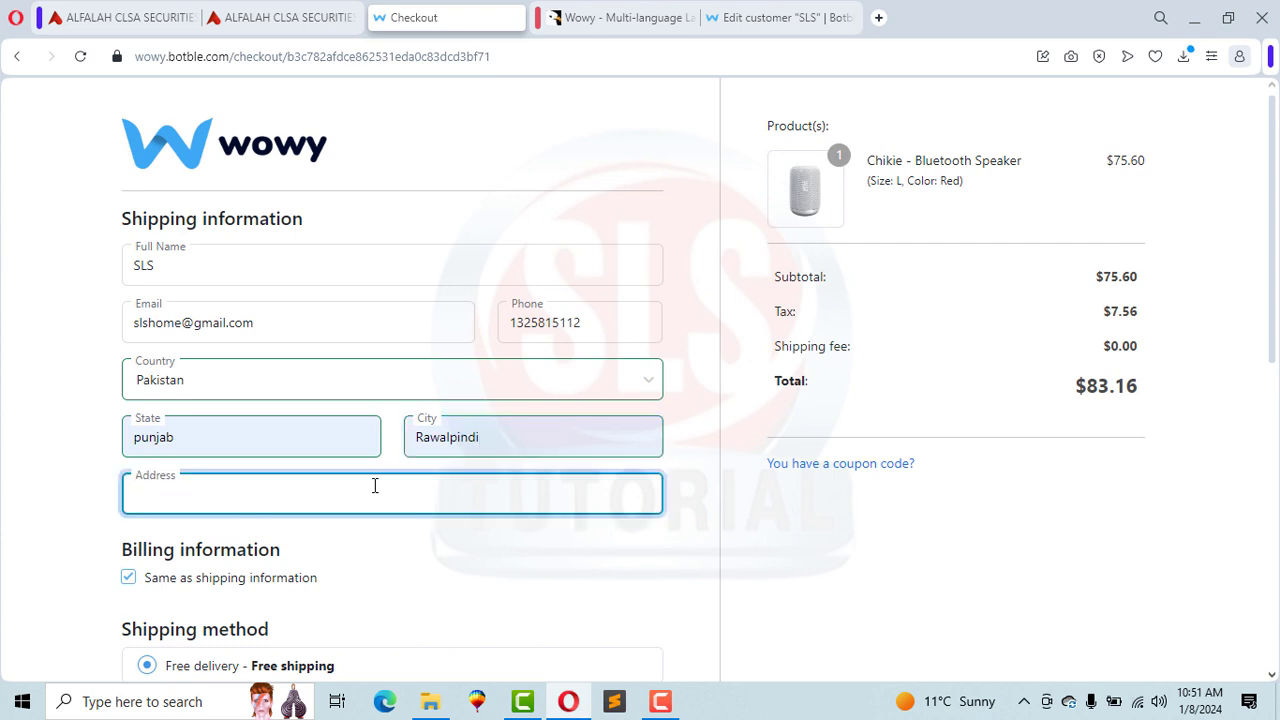
text(house 100)
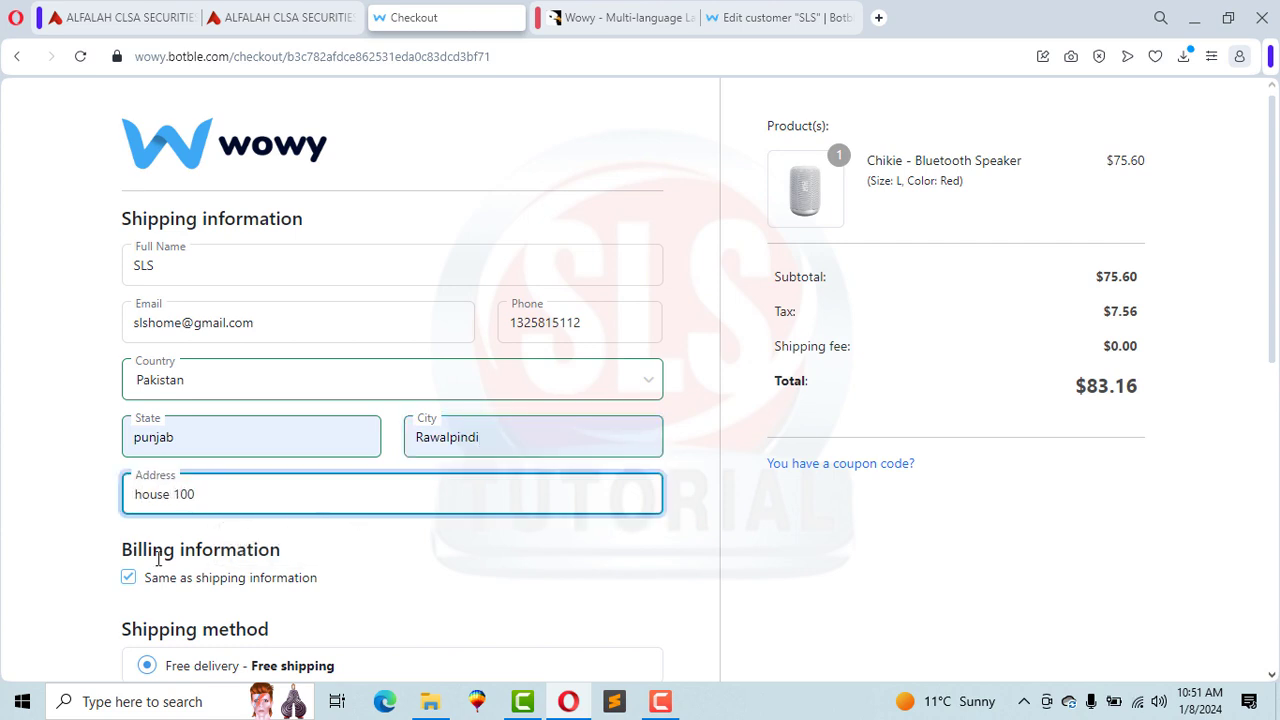
click(94, 547)
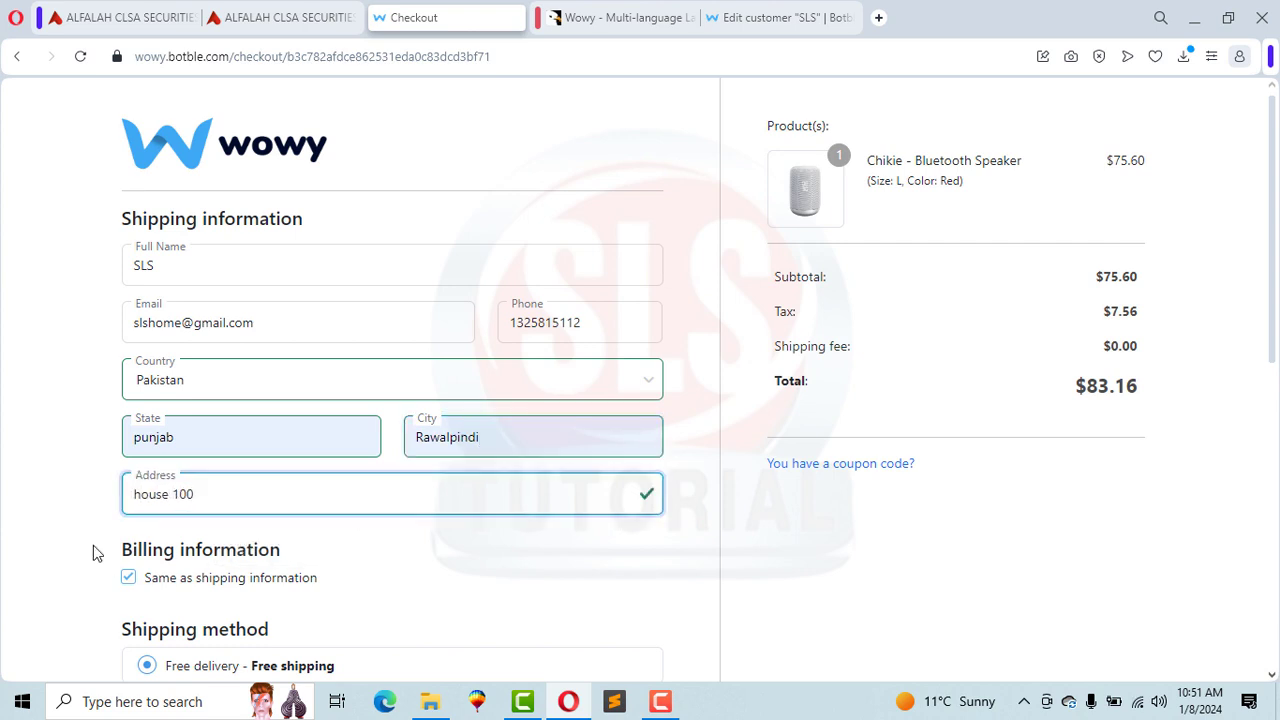
Step: Pay by cash on delivery, add the note 'Call before Delivery', and submit the order
scroll(1150, 272, down, 4)
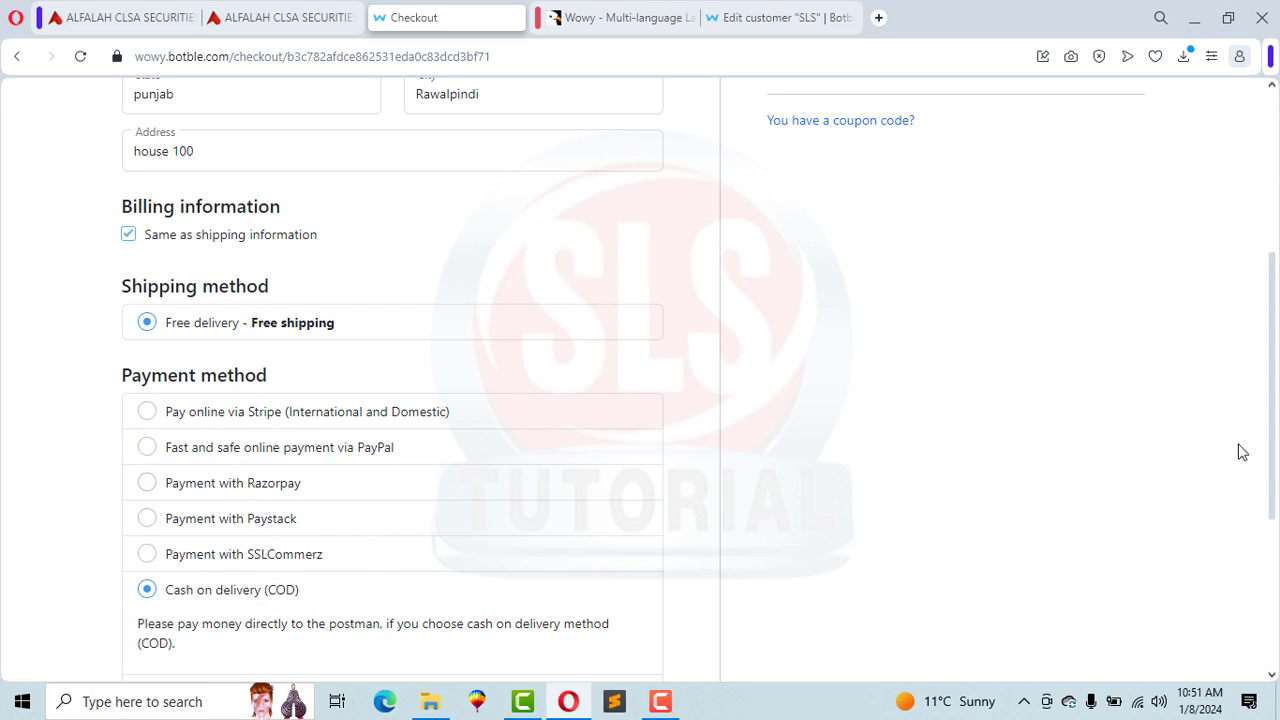
scroll(1275, 385, down, 3)
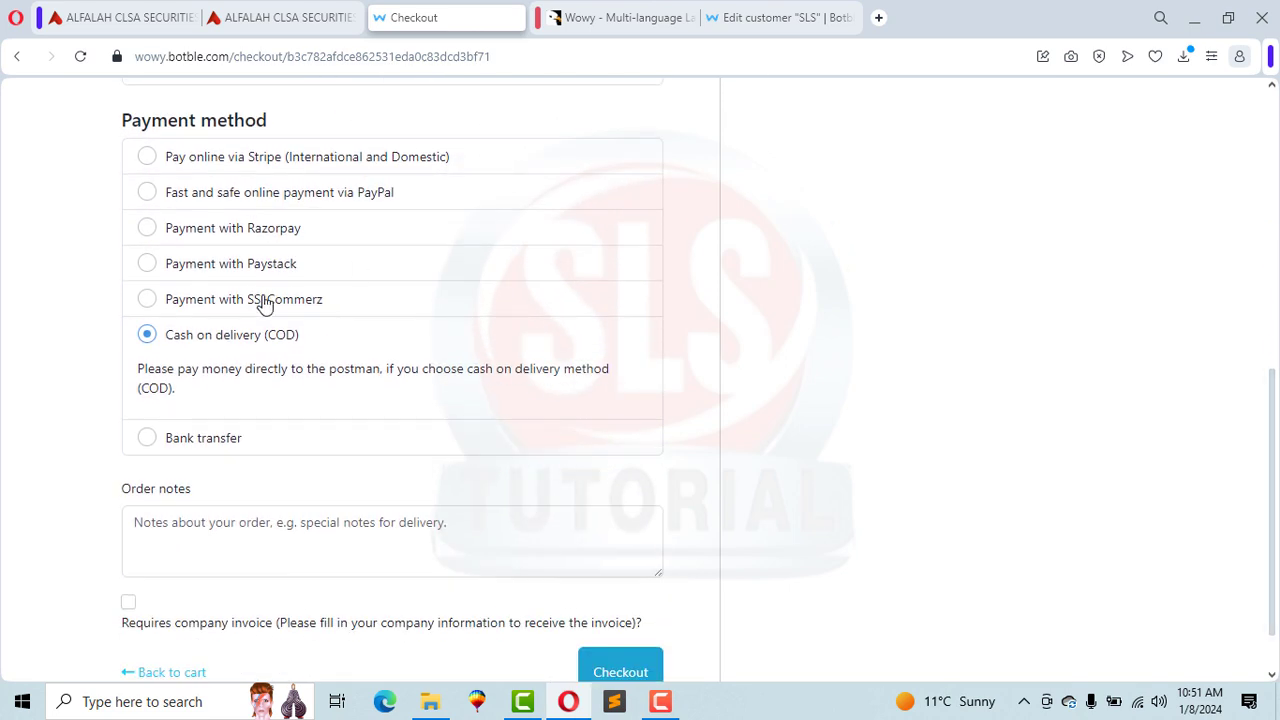
click(147, 440)
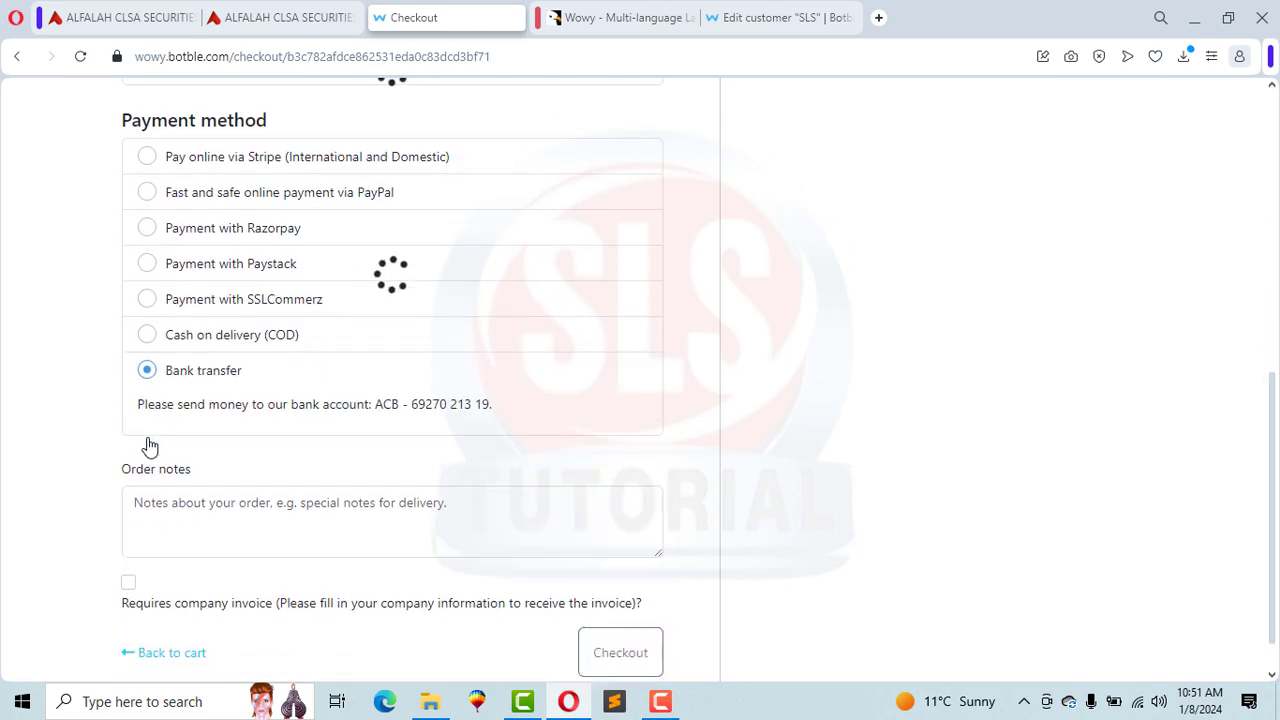
click(147, 336)
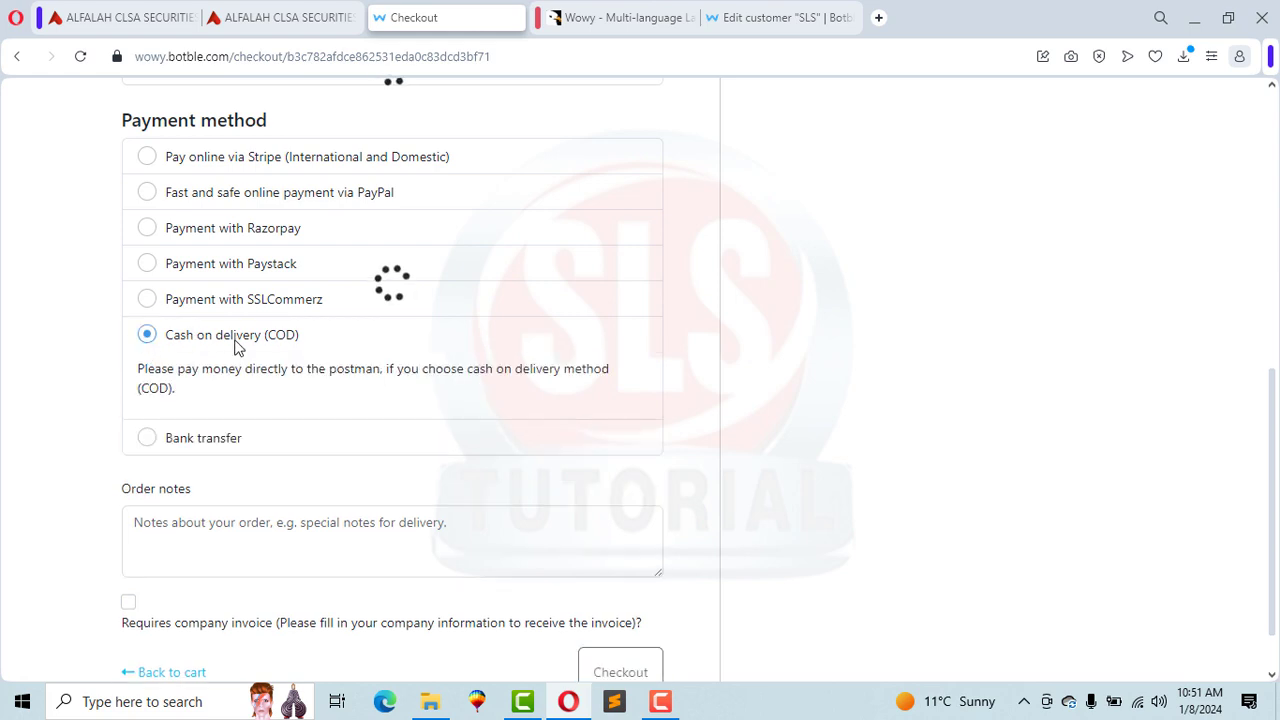
click(389, 537)
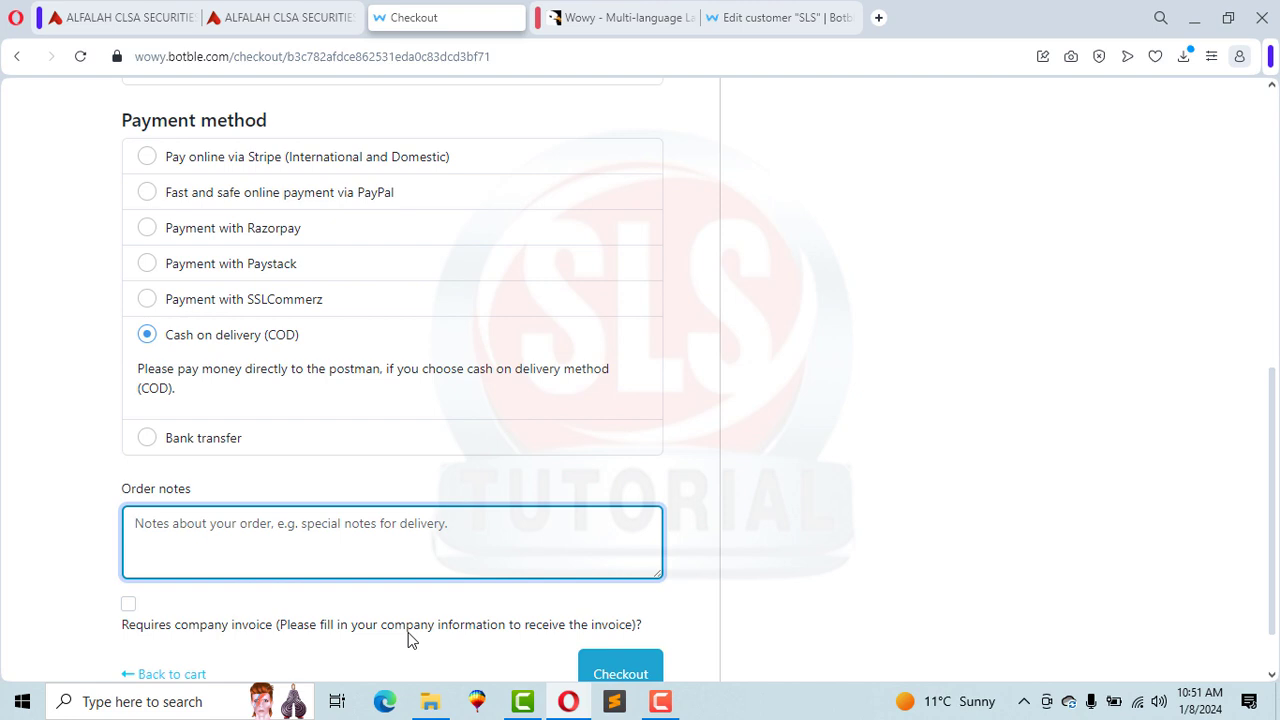
text(Call before Delivery)
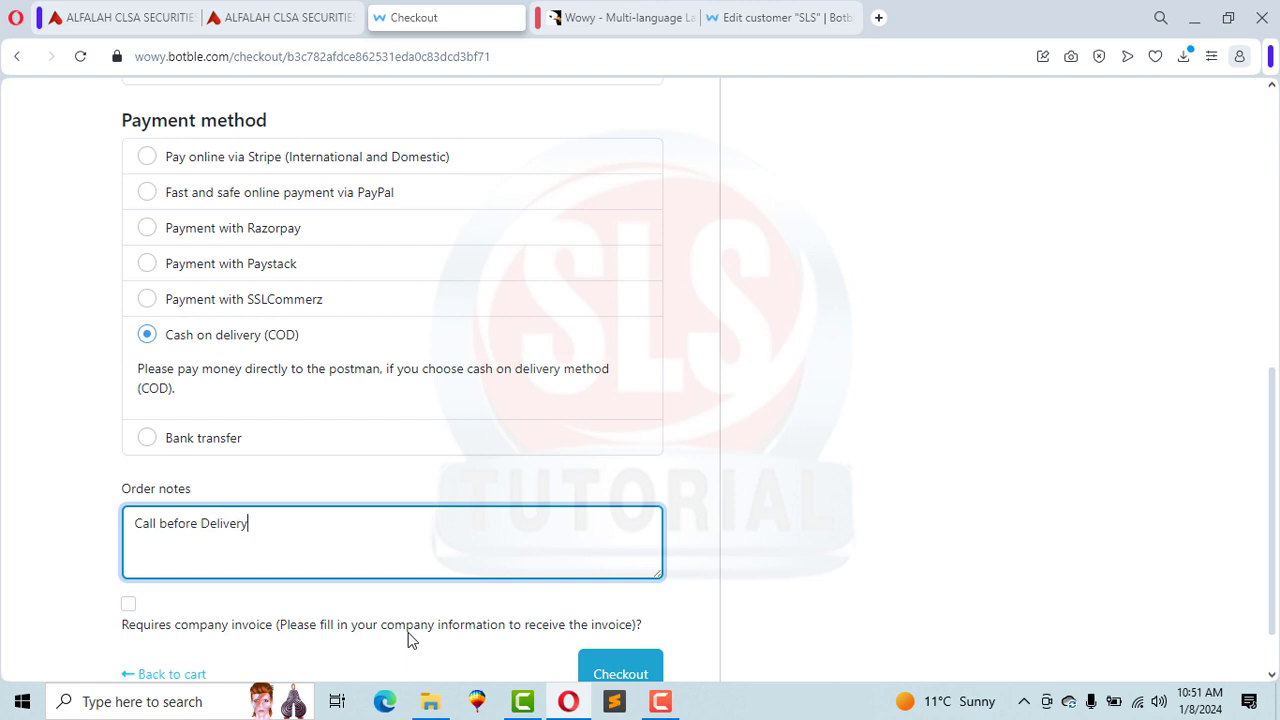
click(610, 672)
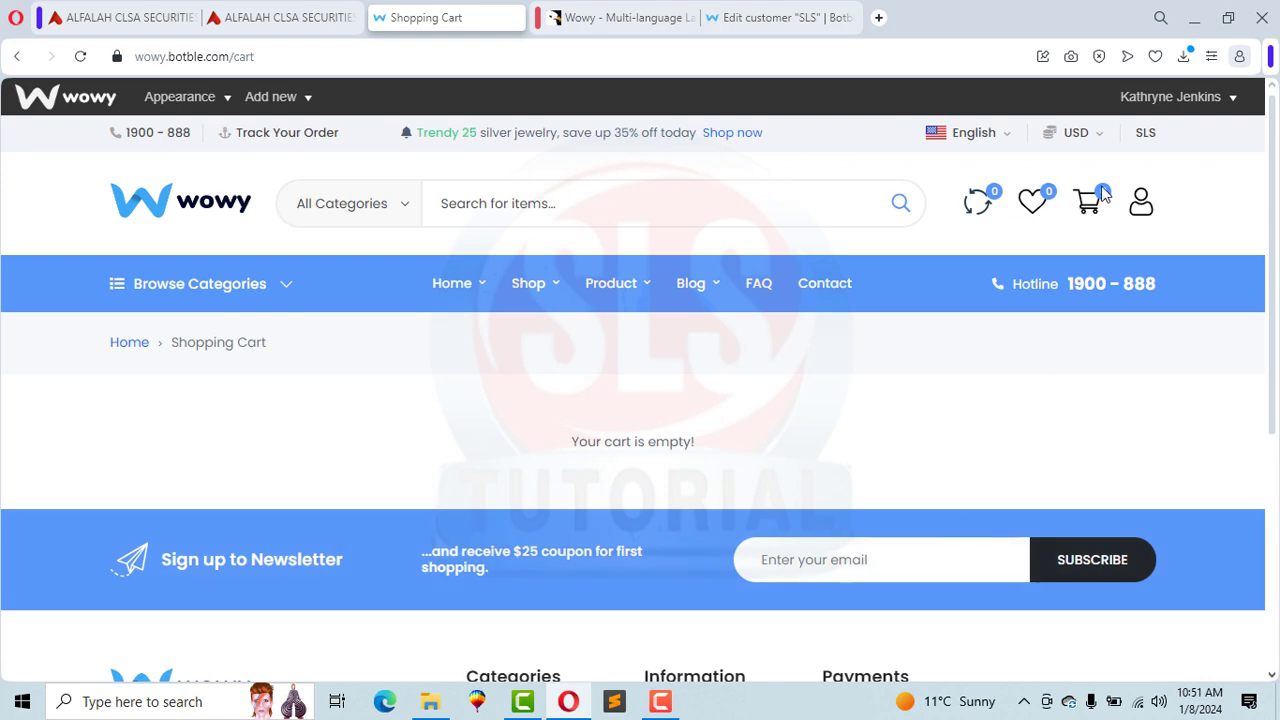
Step: Open order #10000022 from the customer account's order history
click(1146, 136)
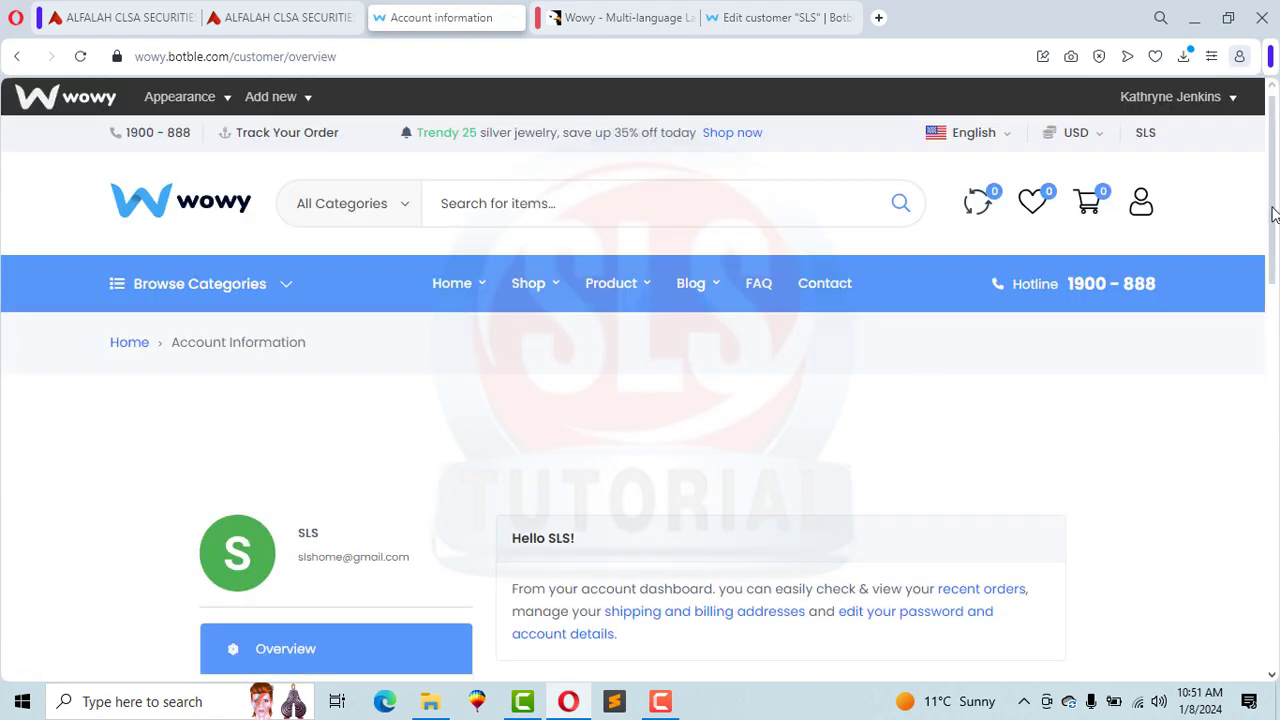
scroll(1274, 213, down, 5)
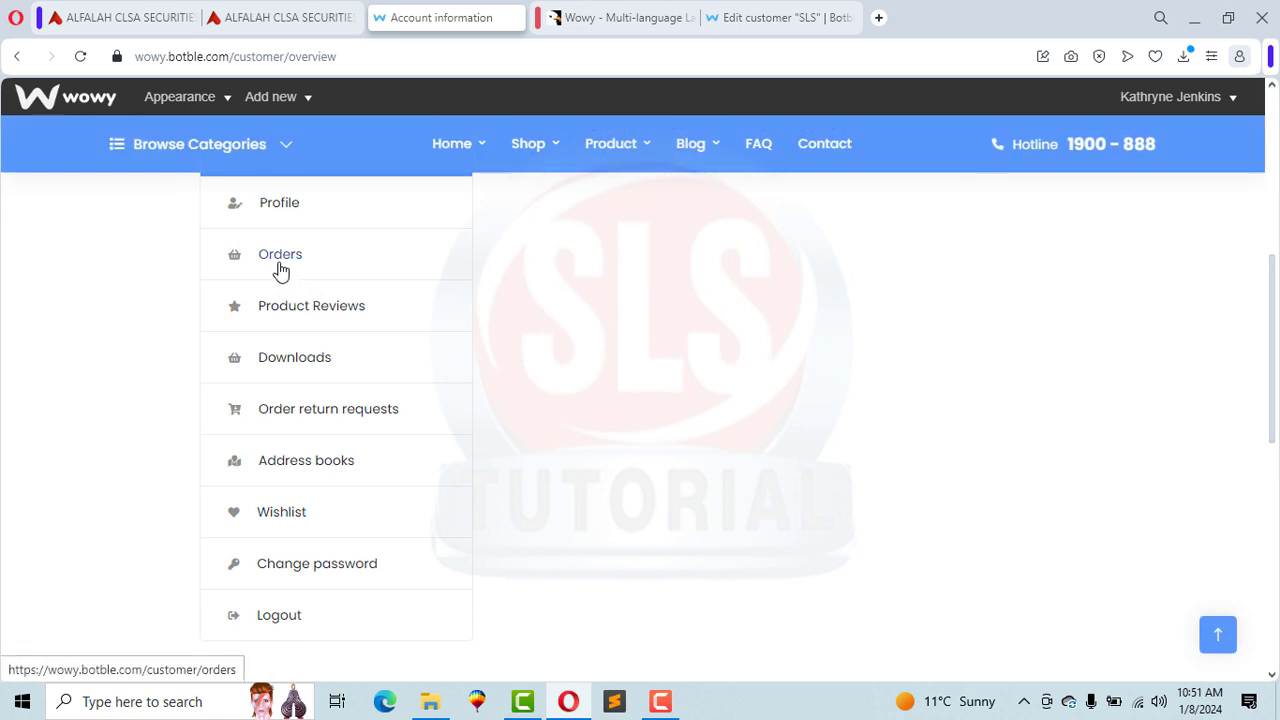
click(280, 265)
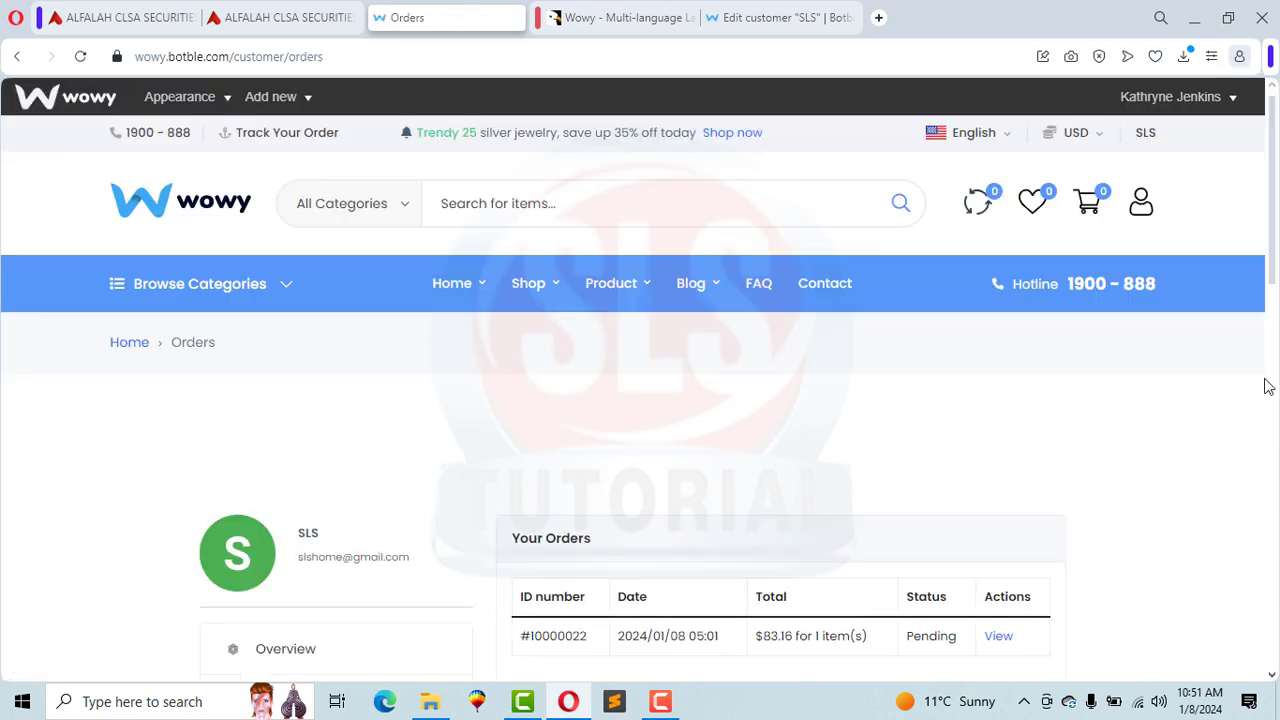
scroll(1272, 285, down, 2)
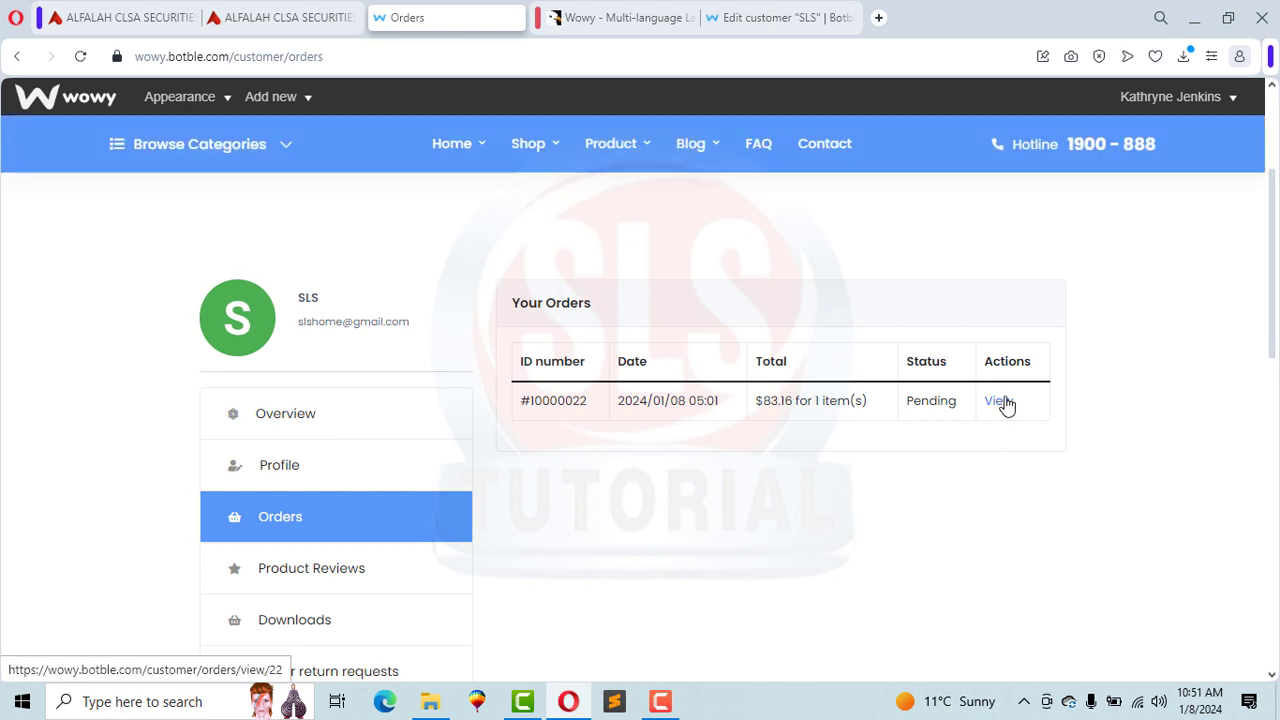
click(1000, 401)
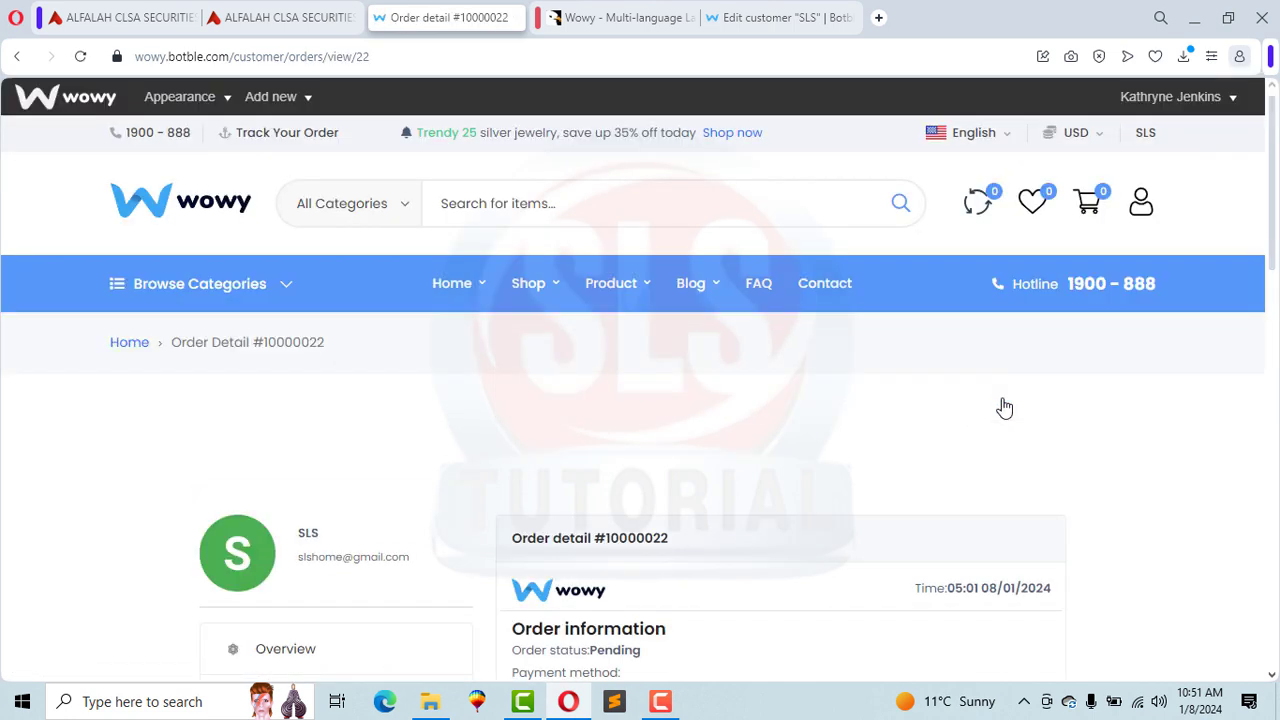
Step: Review the ordered product, then move to the admin Edit customer page
drag(1277, 230, 1276, 346)
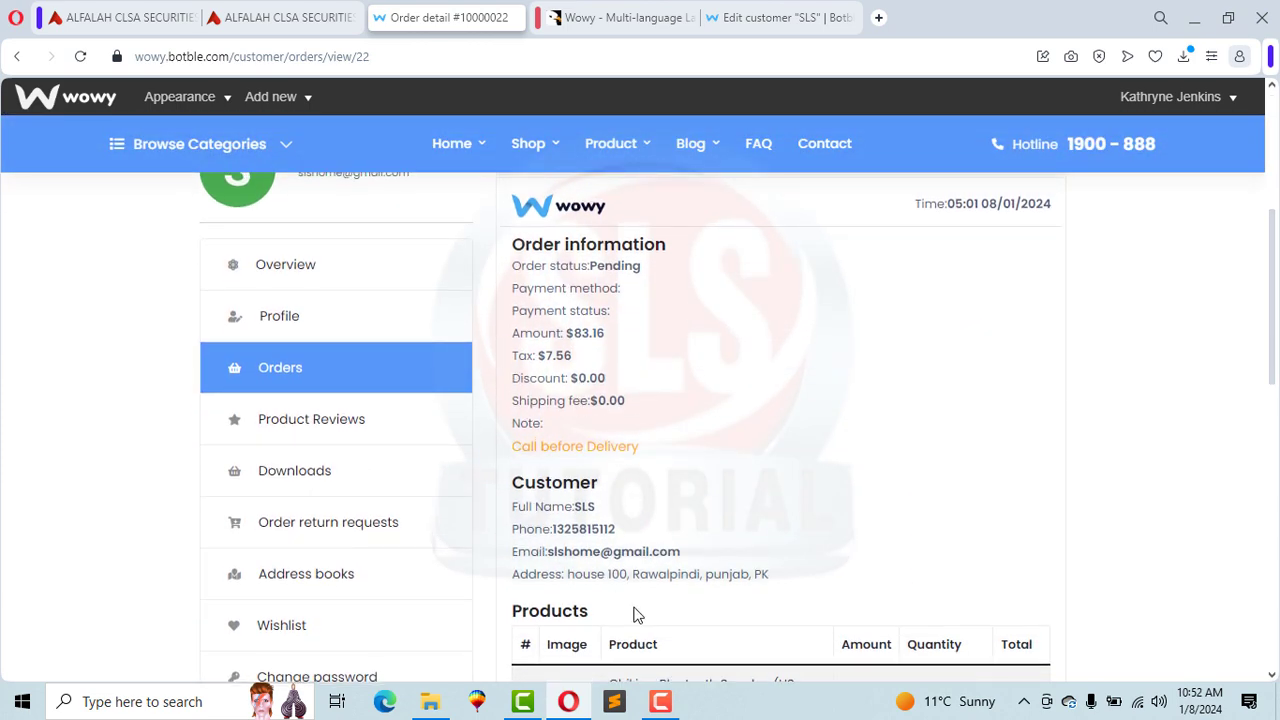
drag(1276, 328, 1276, 397)
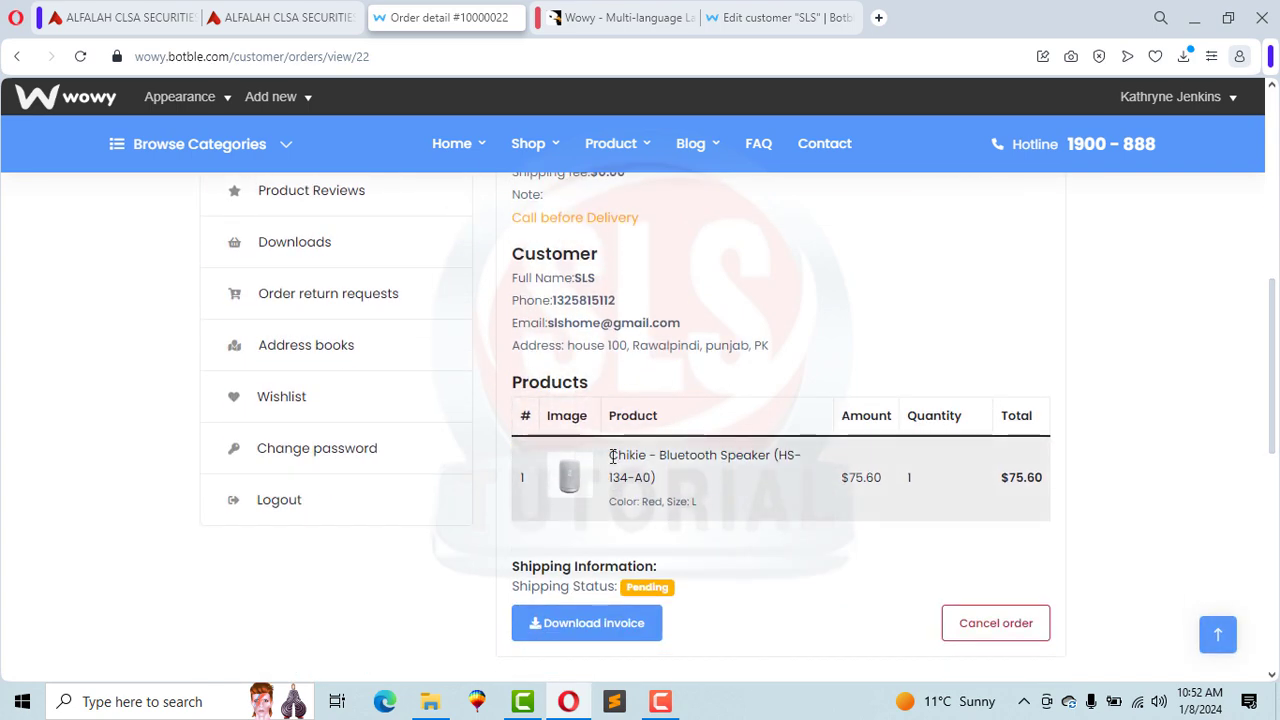
drag(612, 456, 790, 457)
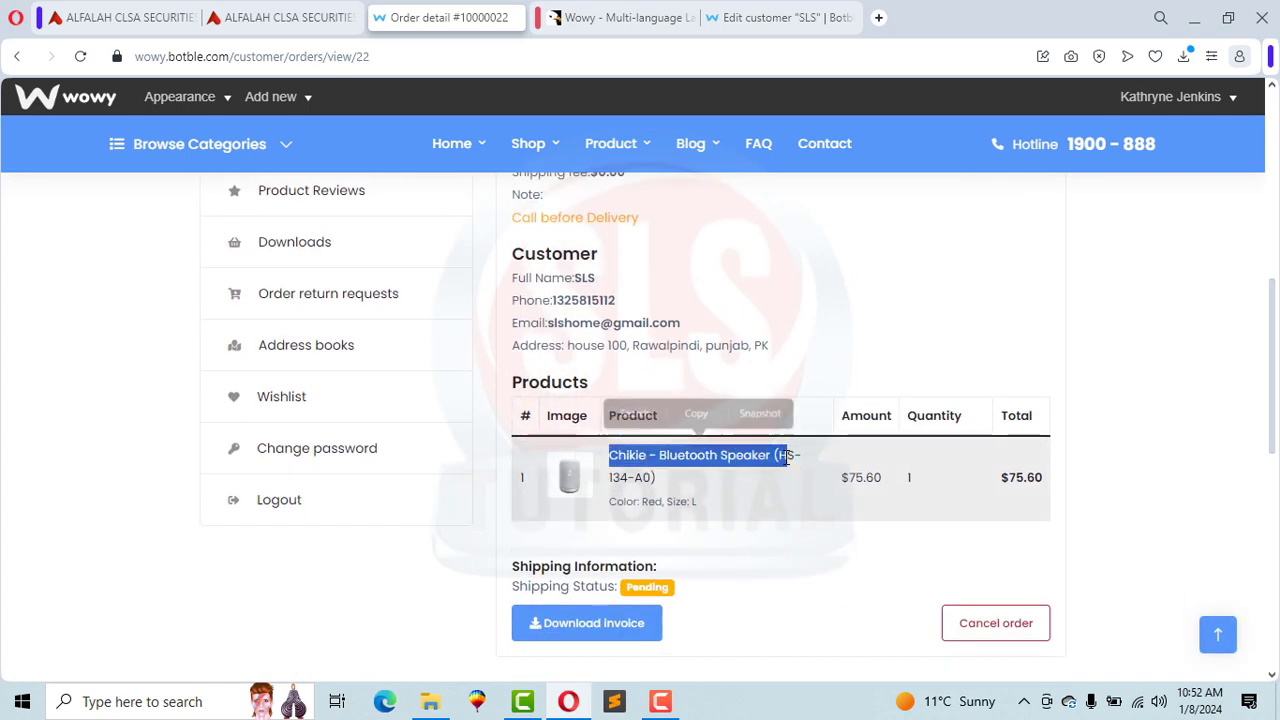
click(780, 17)
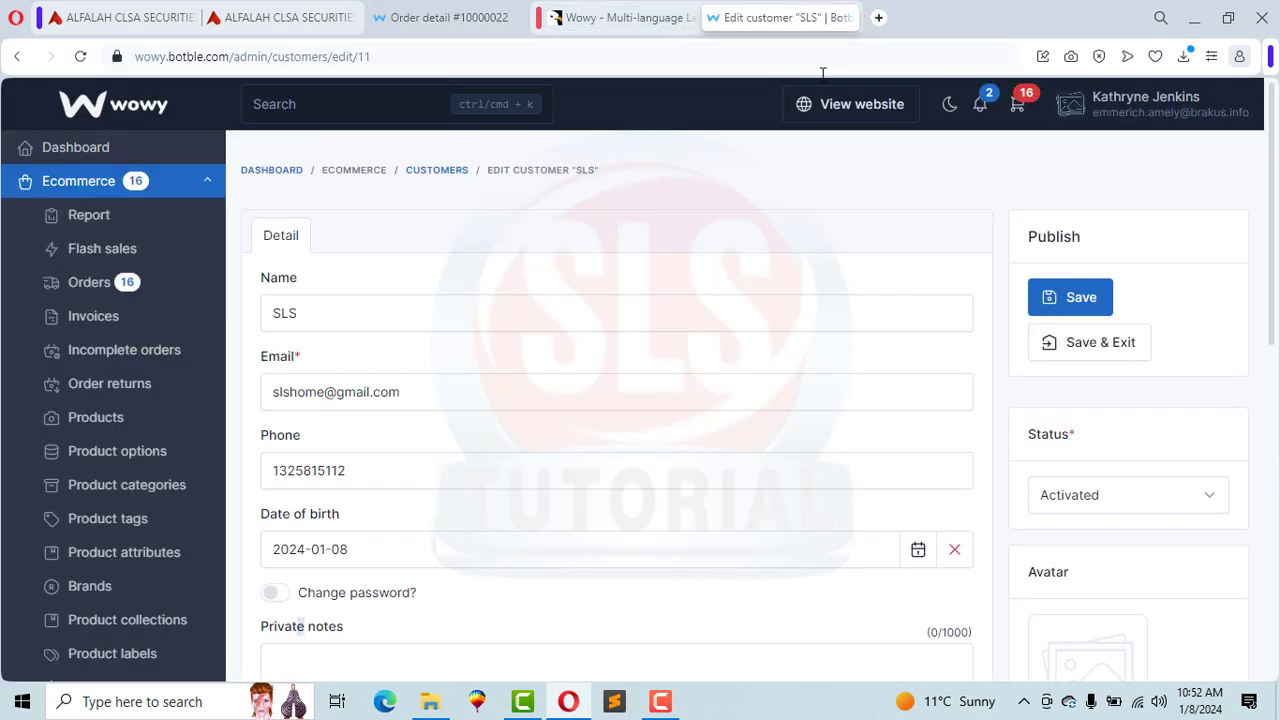
Step: From the admin dashboard's new-orders list, open the newest order for editing
click(902, 69)
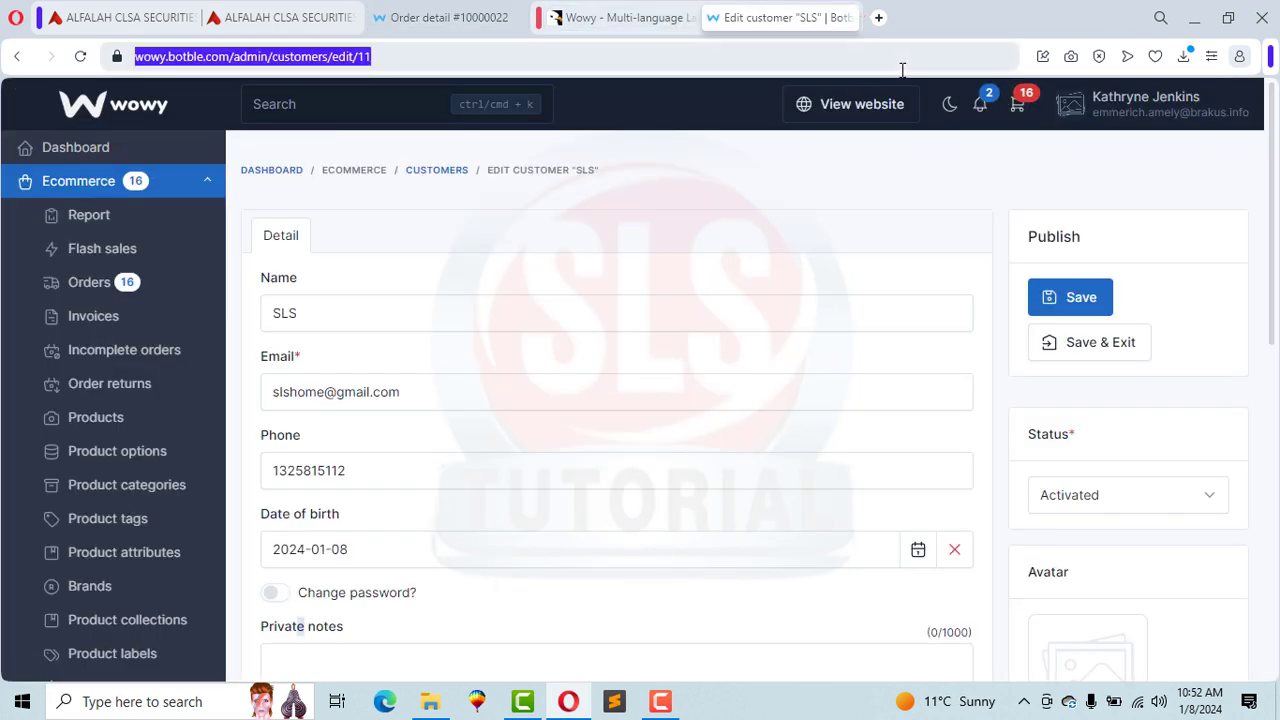
click(66, 149)
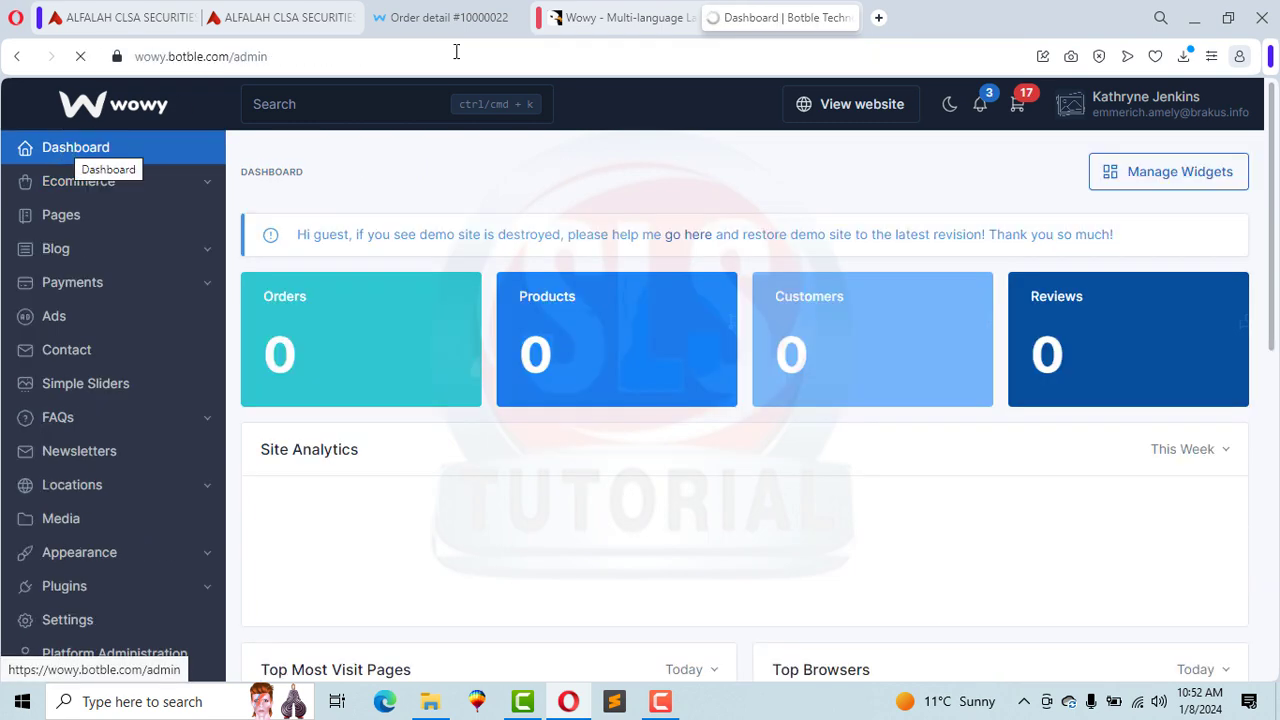
click(1020, 105)
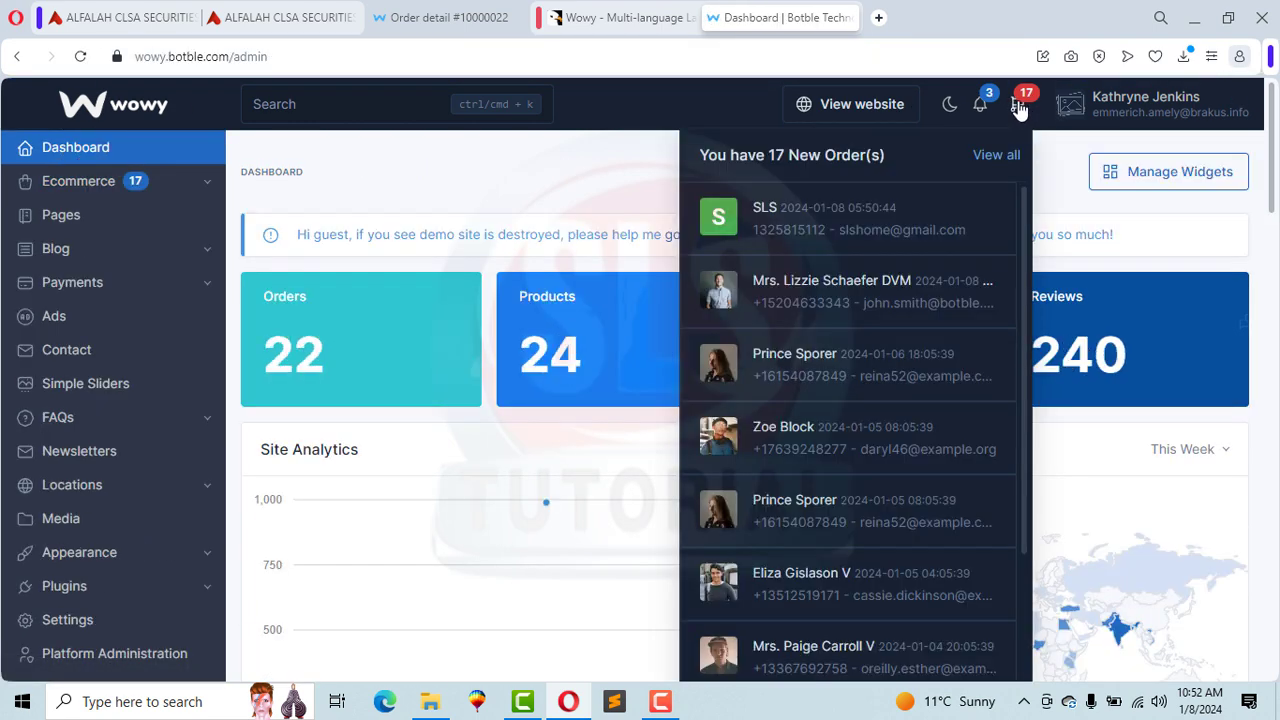
click(785, 232)
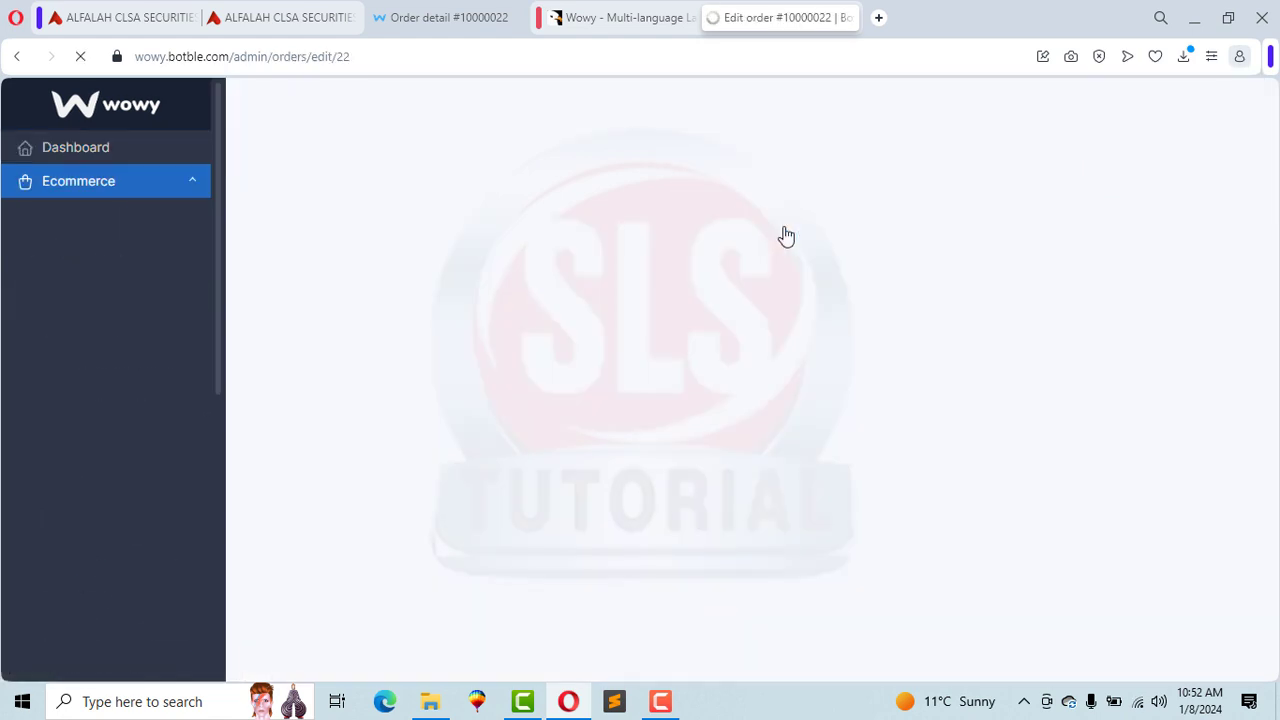
drag(1277, 219, 1277, 422)
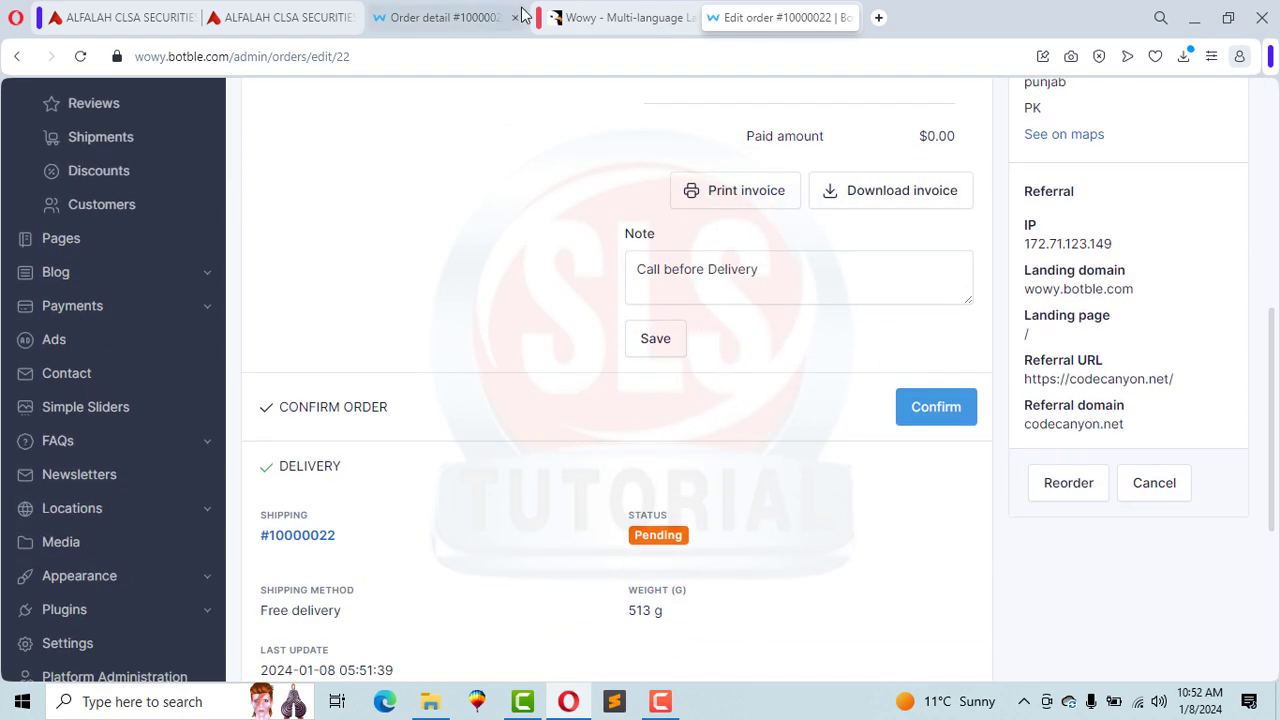
Step: Confirm order #10000022 and reload the customer's order page to see Processing
click(440, 17)
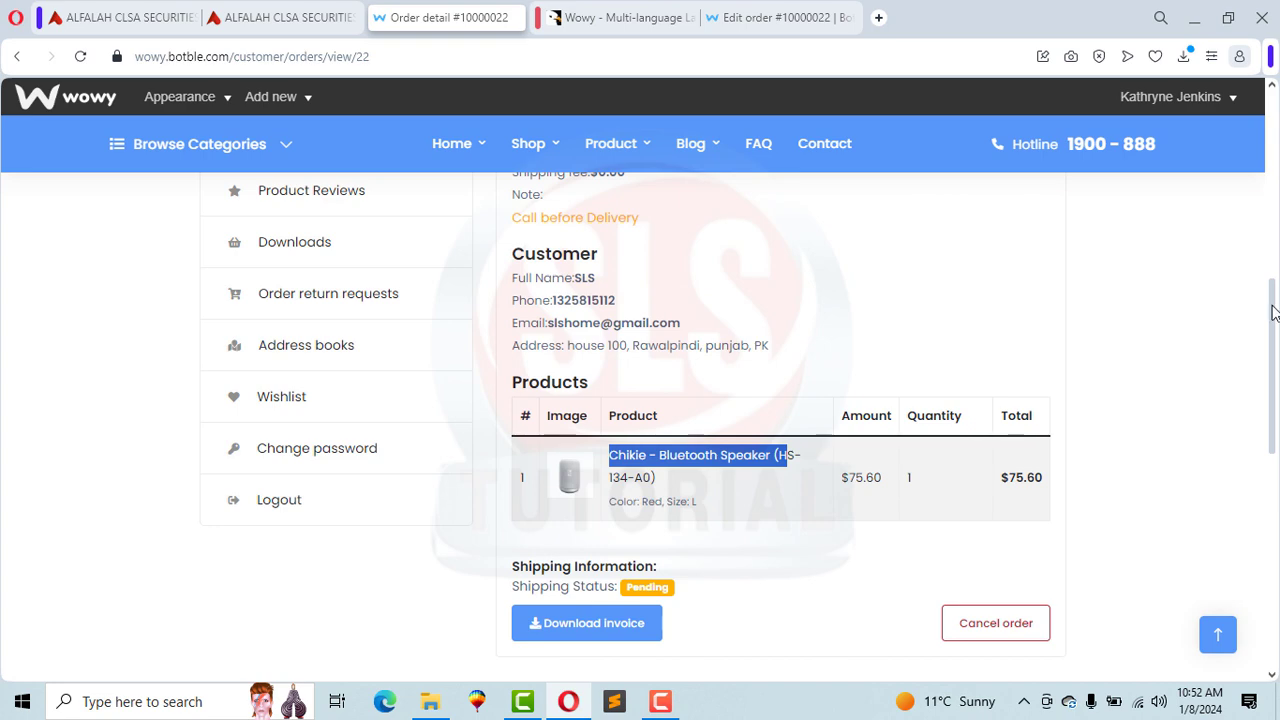
drag(1273, 313, 1267, 236)
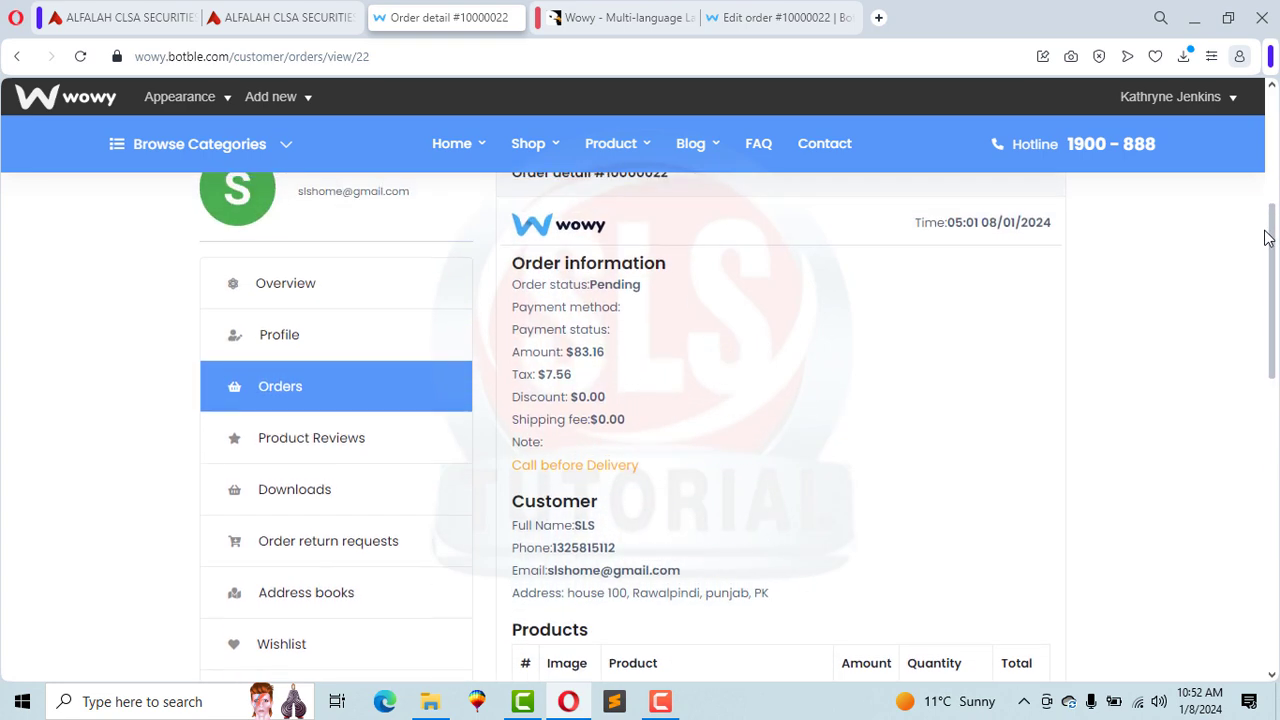
double_click(594, 287)
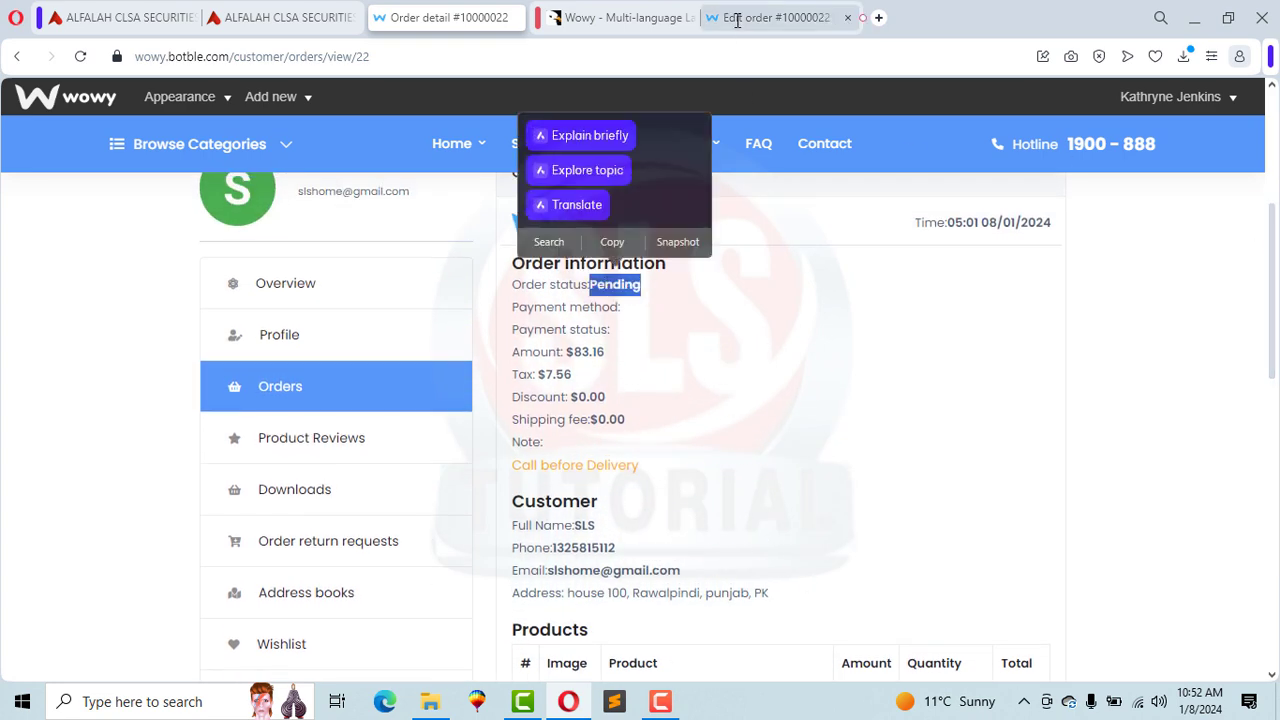
key(ctrl+Tab)
click(929, 420)
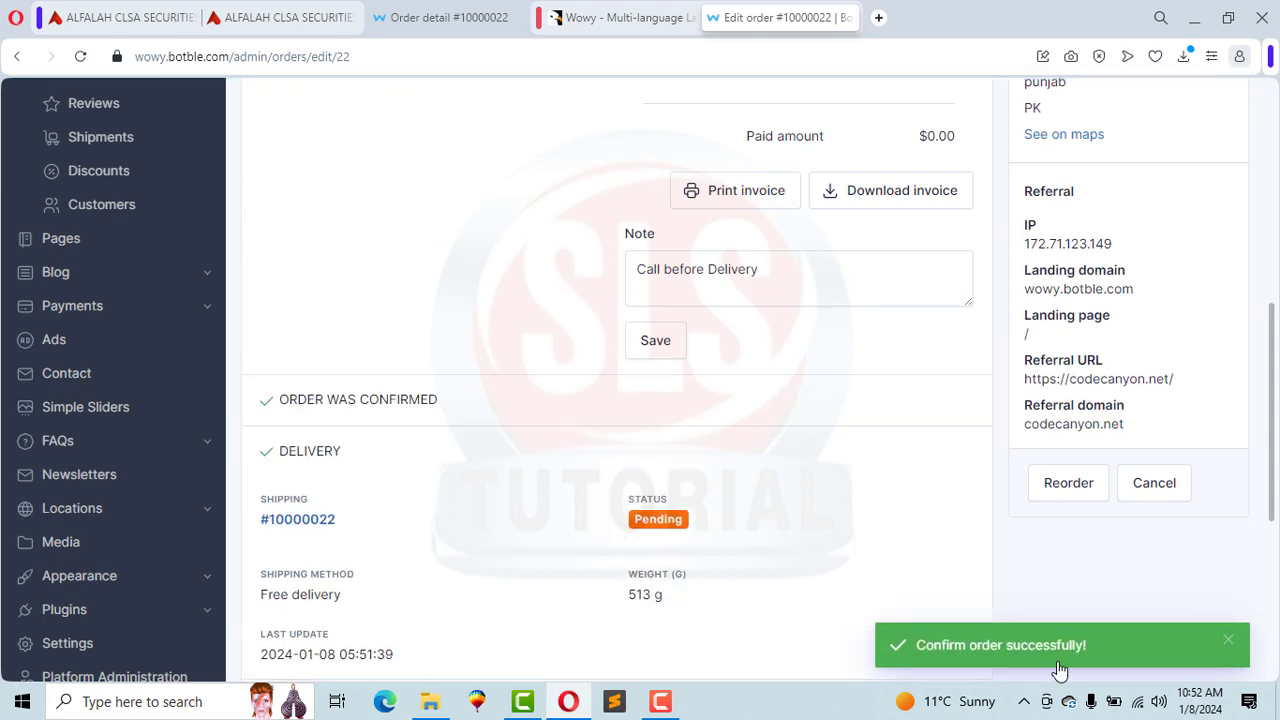
click(429, 17)
click(480, 55)
key(Return)
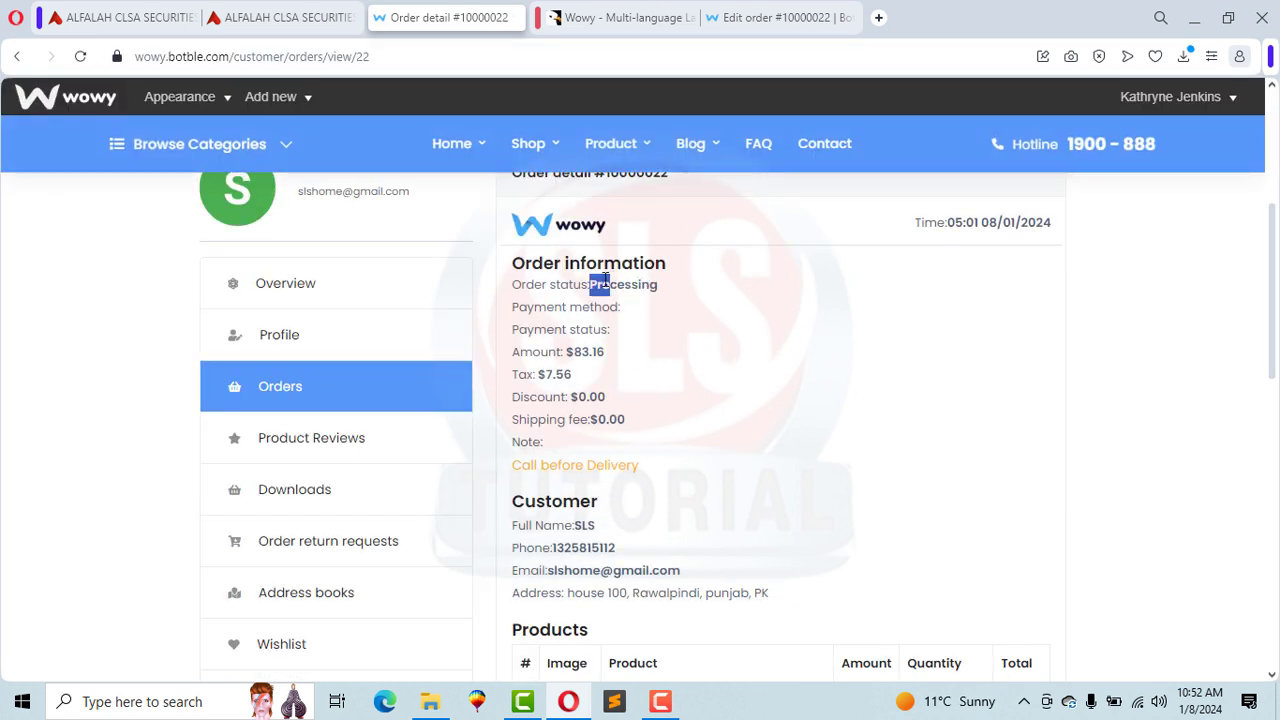
Step: Check the Processing status and review the order note on the admin order page
drag(640, 285, 640, 285)
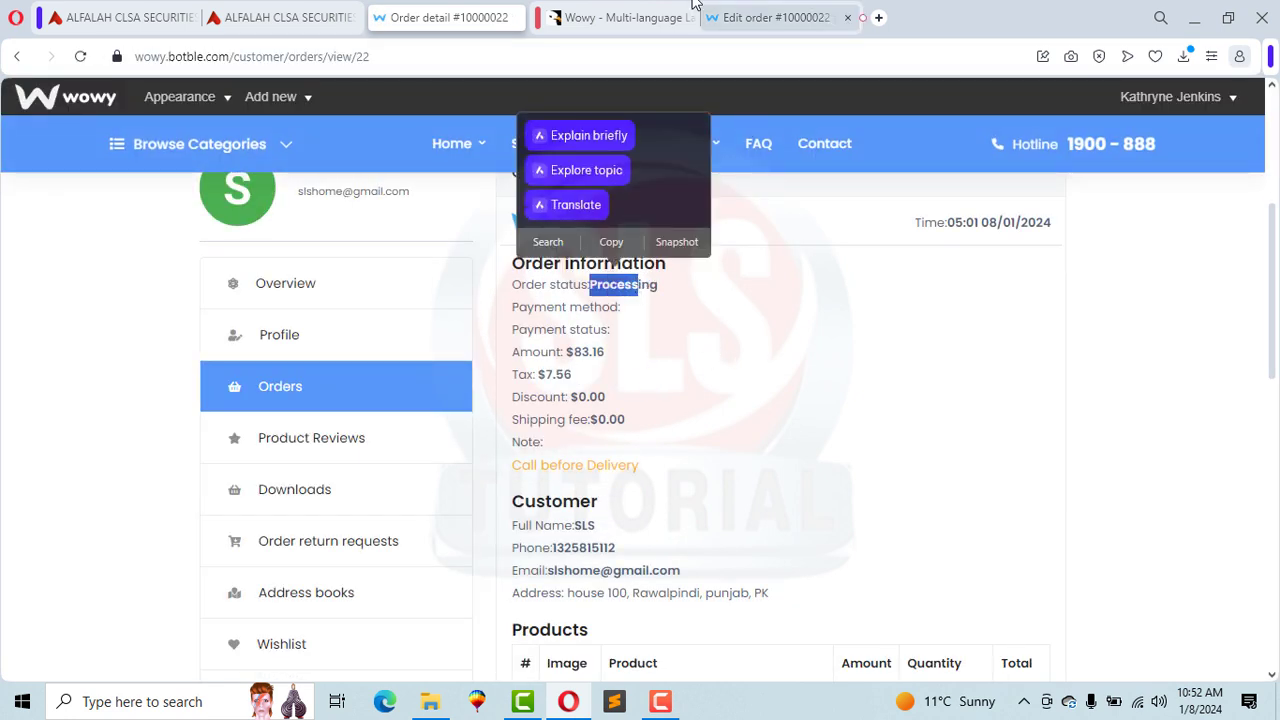
click(785, 17)
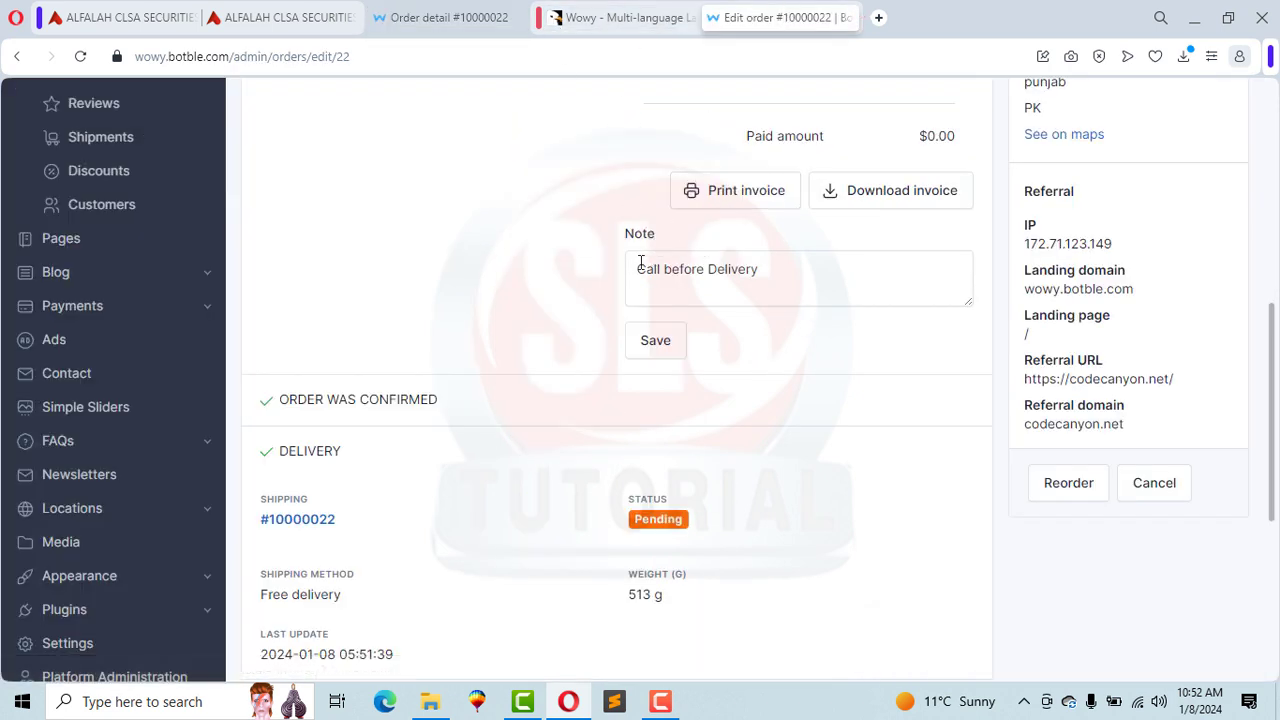
click(800, 269)
triple_click(800, 271)
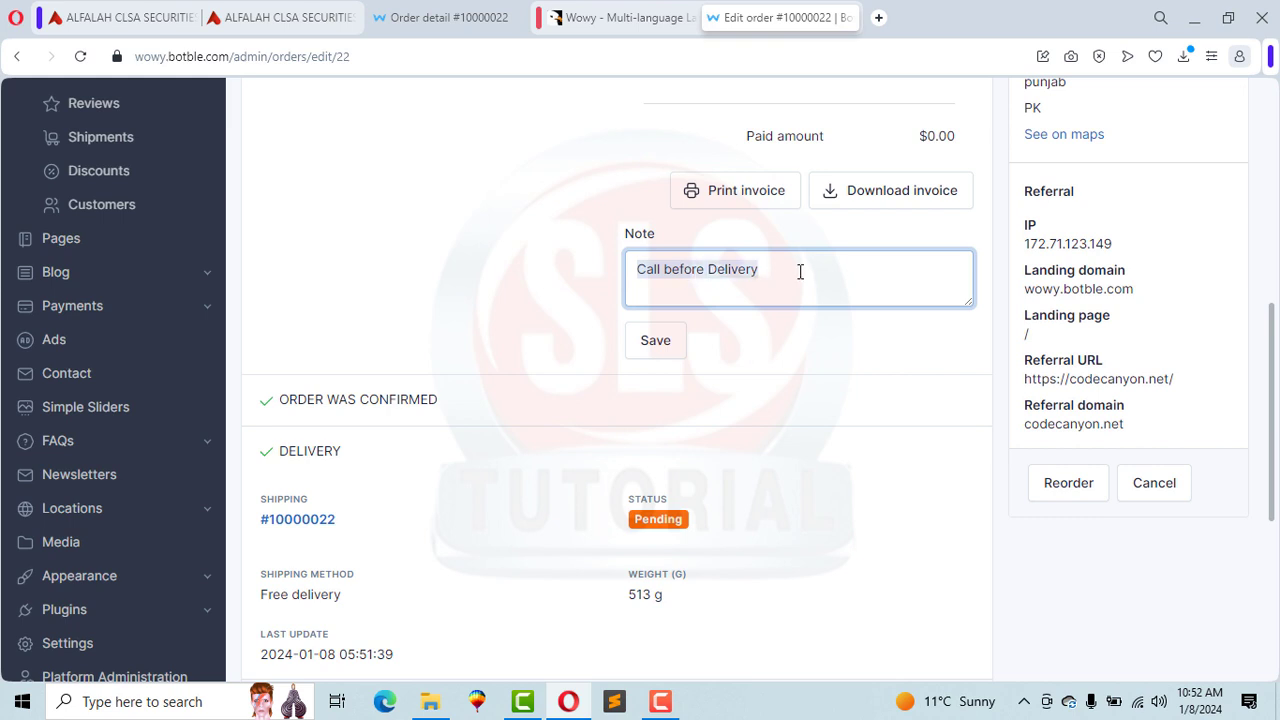
click(508, 308)
Step: Set the order's shipping status to Delivered and save it
scroll(1277, 425, down, 2)
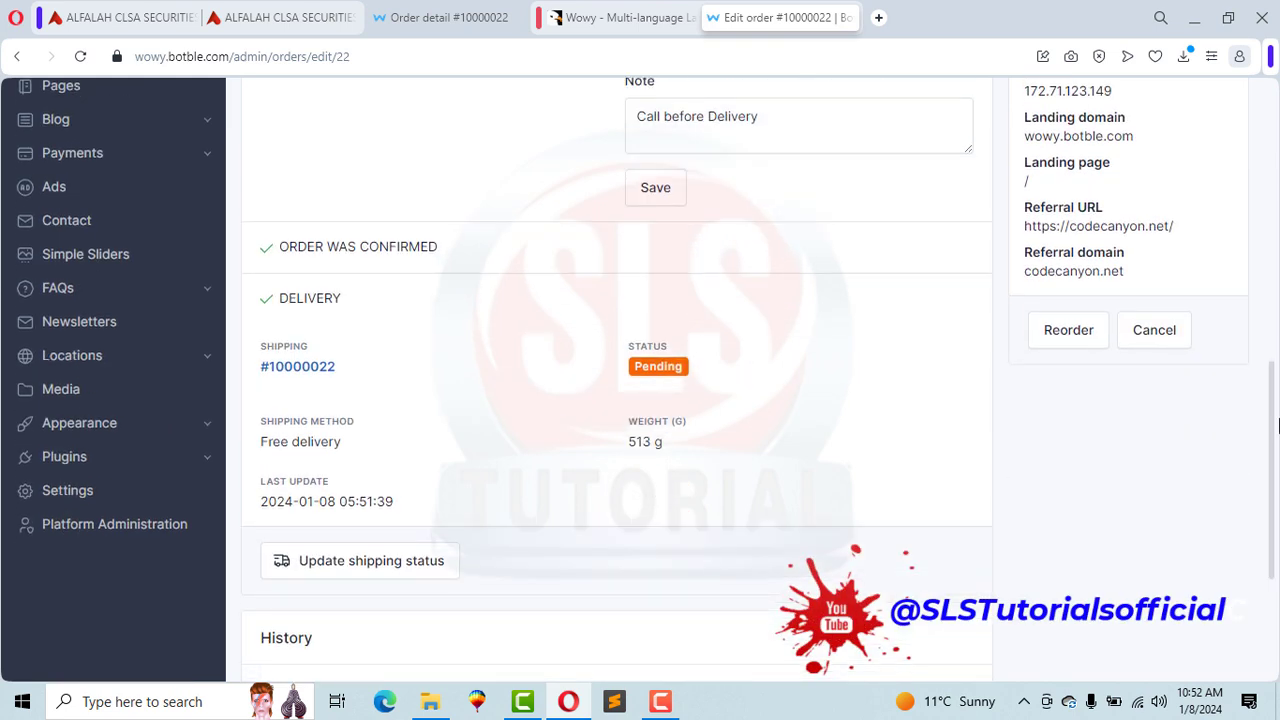
scroll(1277, 425, down, 1)
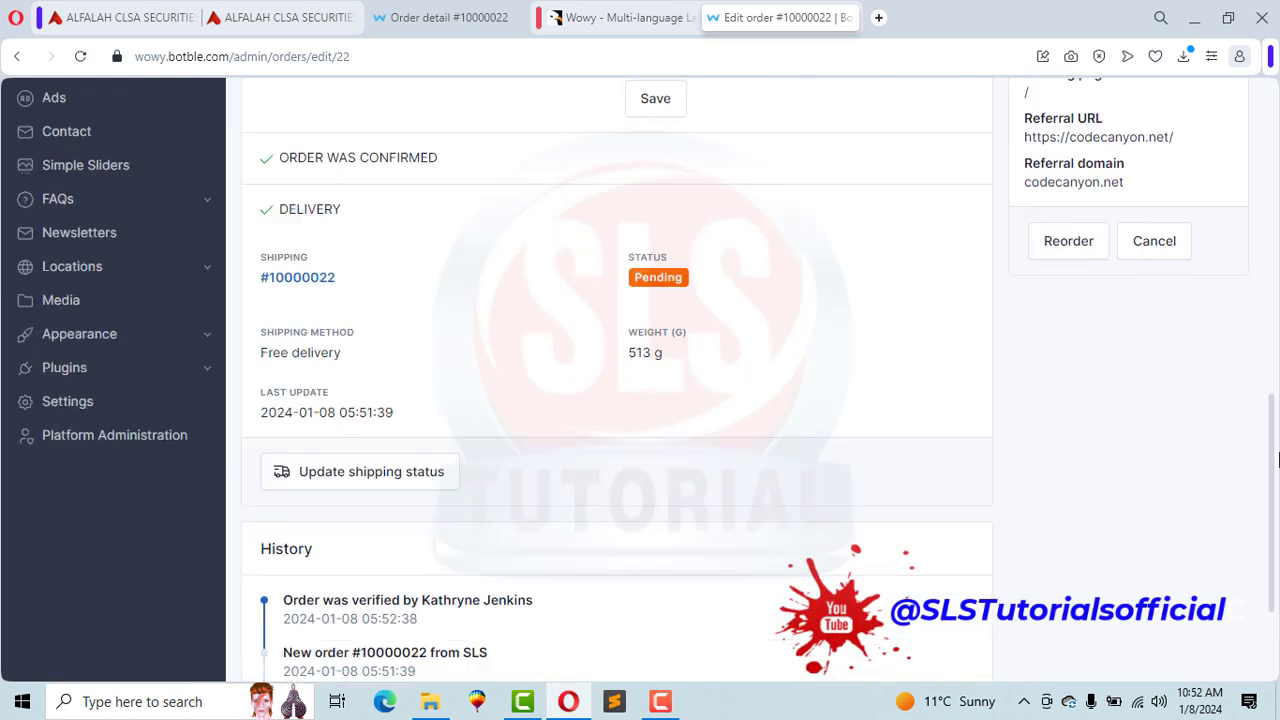
click(394, 474)
click(477, 386)
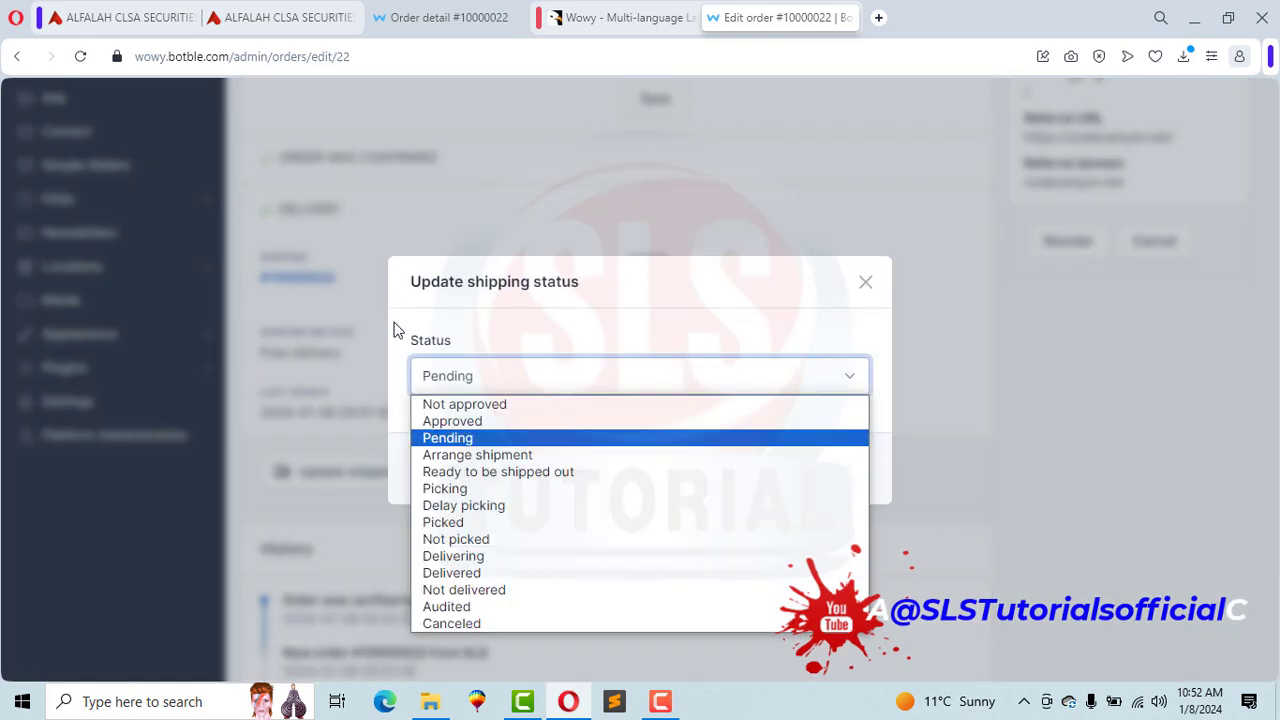
click(455, 574)
click(837, 478)
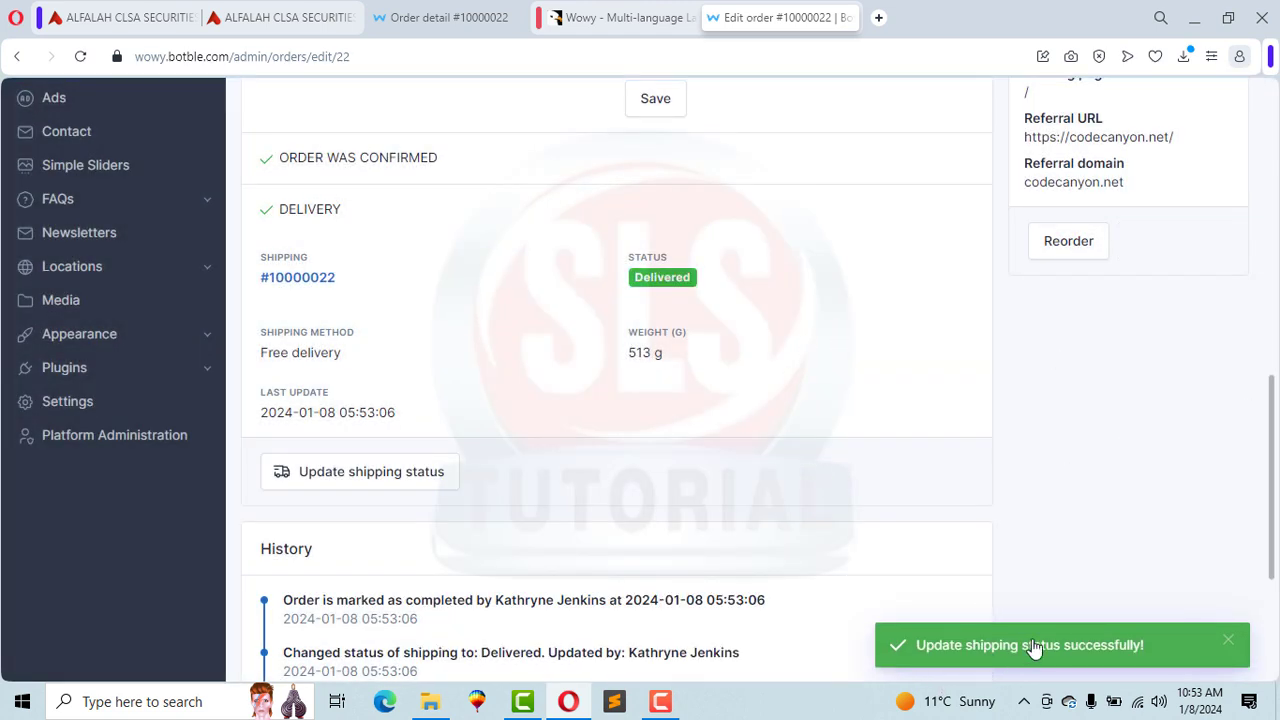
Step: Reload the customer's order page and verify the order shows Completed
click(449, 17)
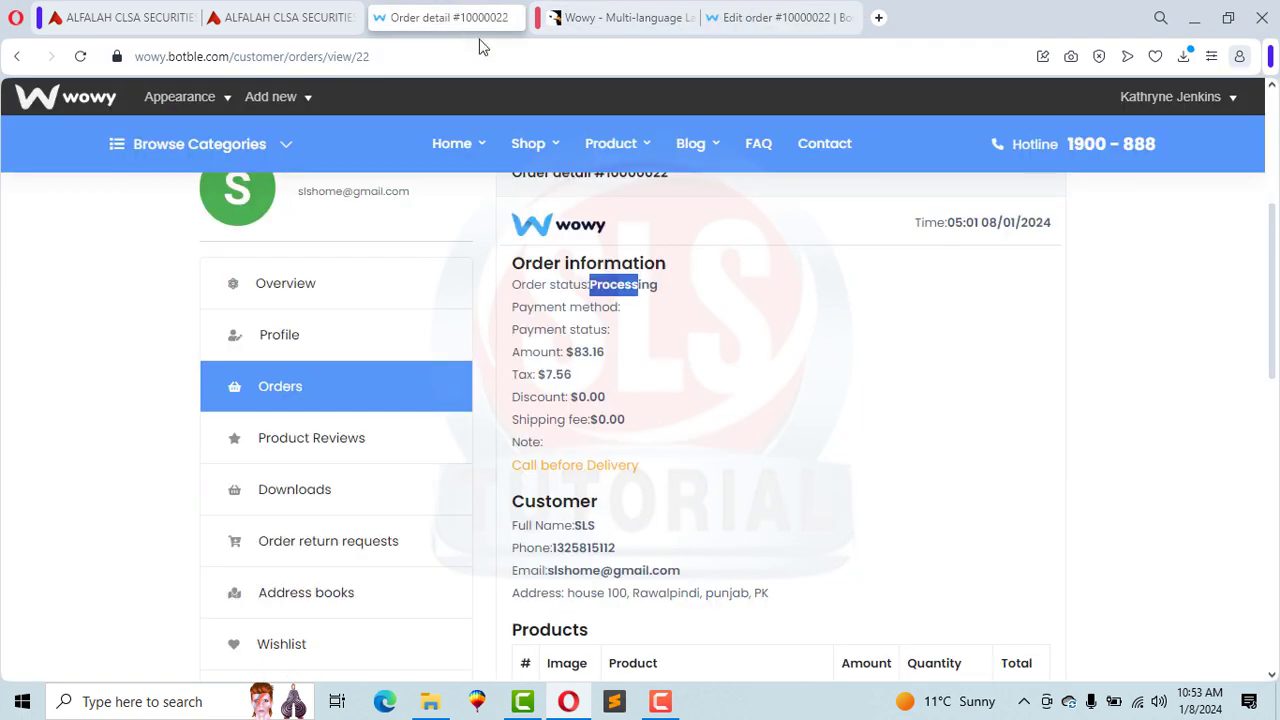
key(Return)
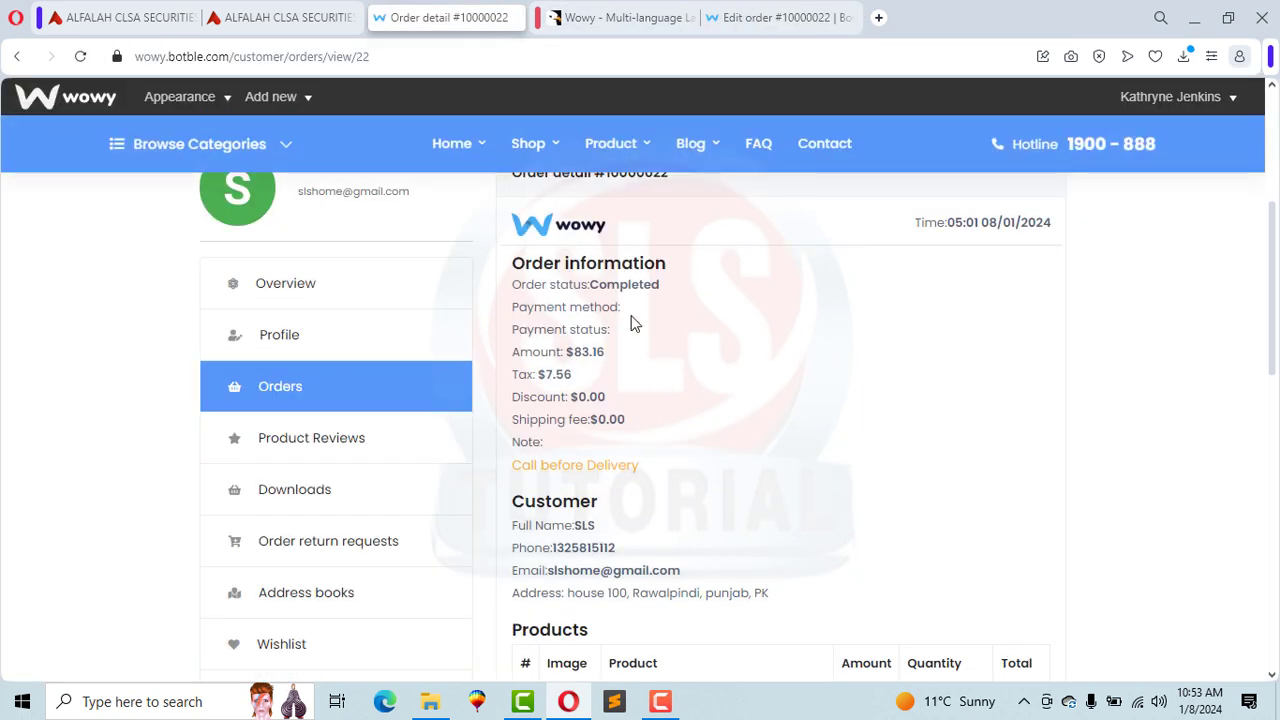
drag(601, 284, 661, 290)
click(660, 291)
drag(1273, 325, 1277, 449)
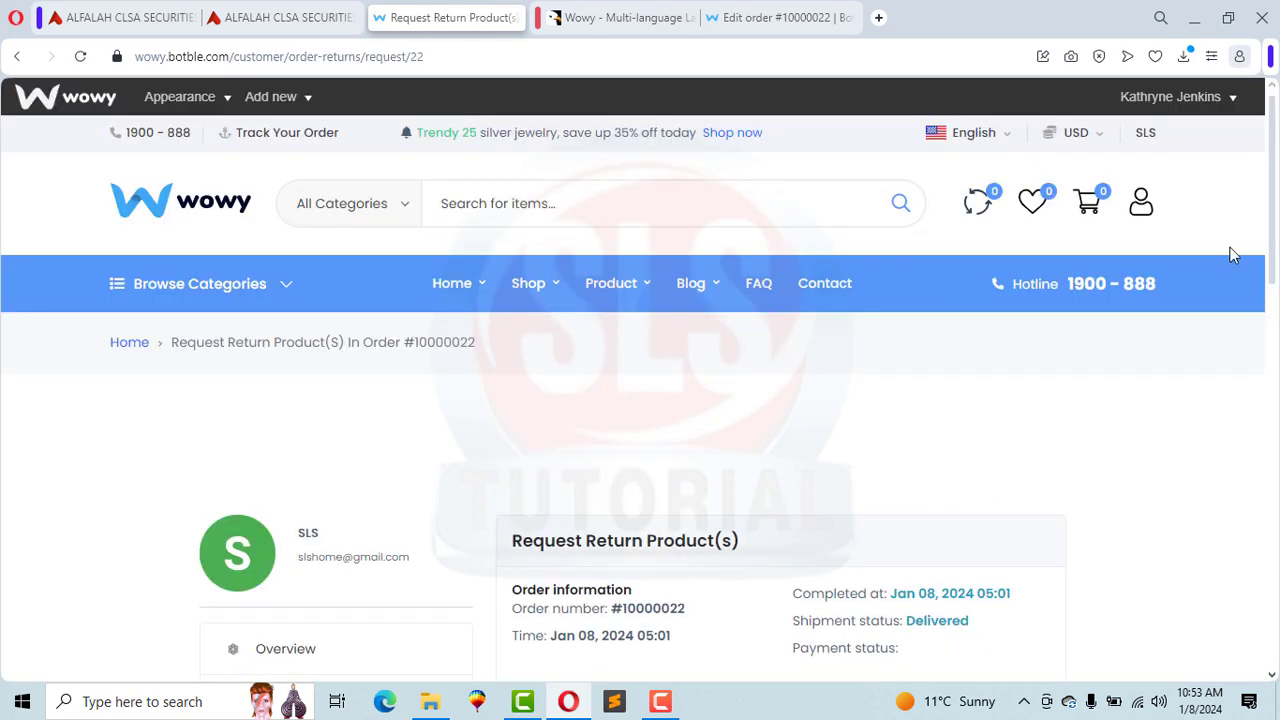
scroll(477, 268, down, 4)
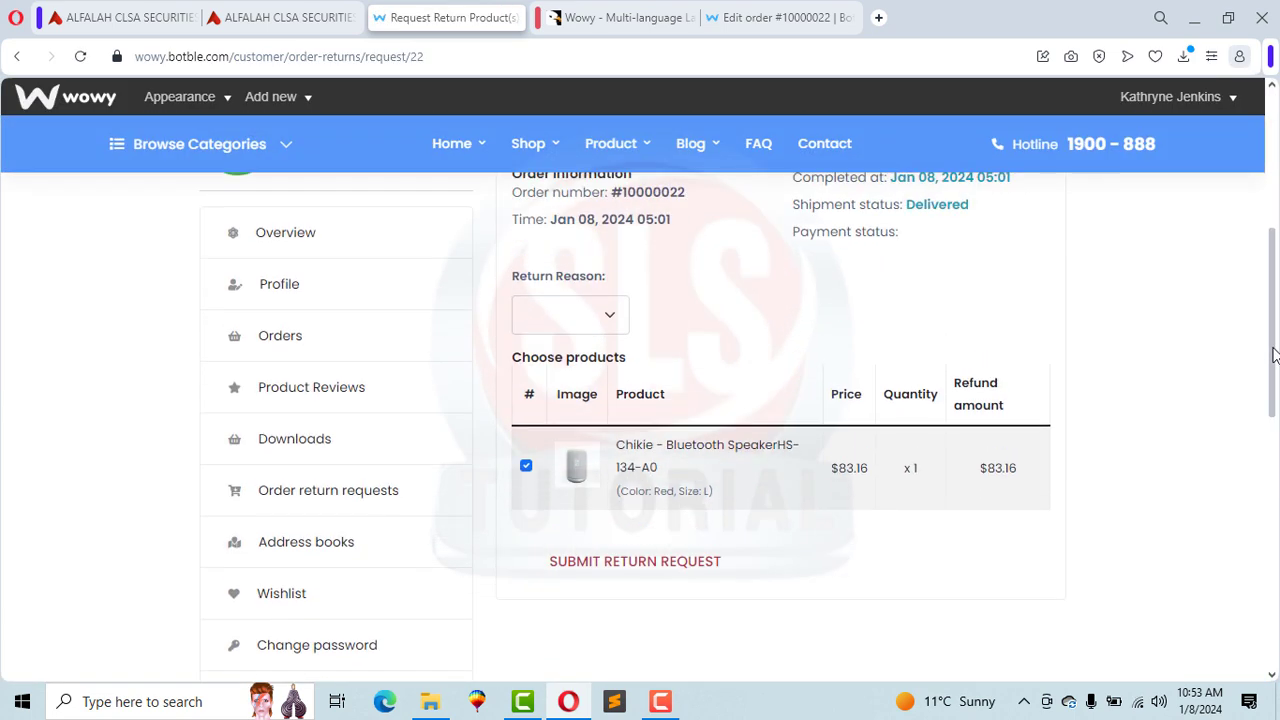
Step: Request a return for the Chikie speaker with reason Incorrect item
click(567, 313)
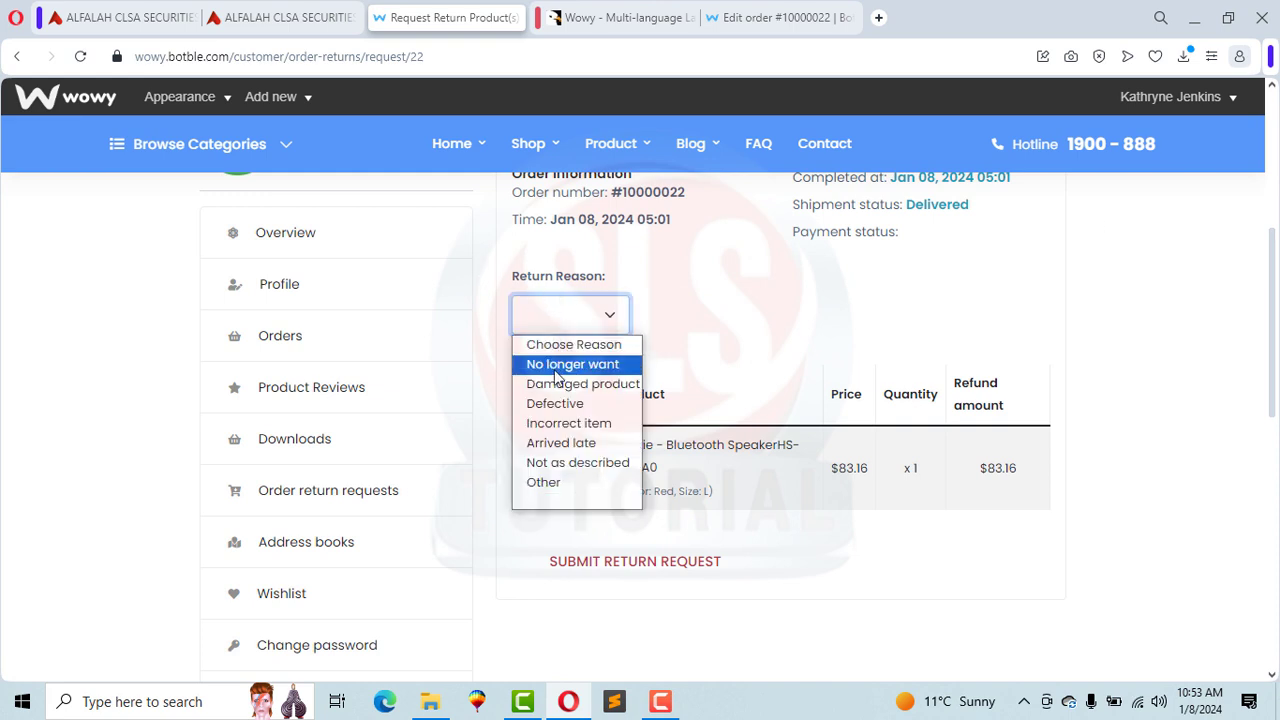
click(557, 483)
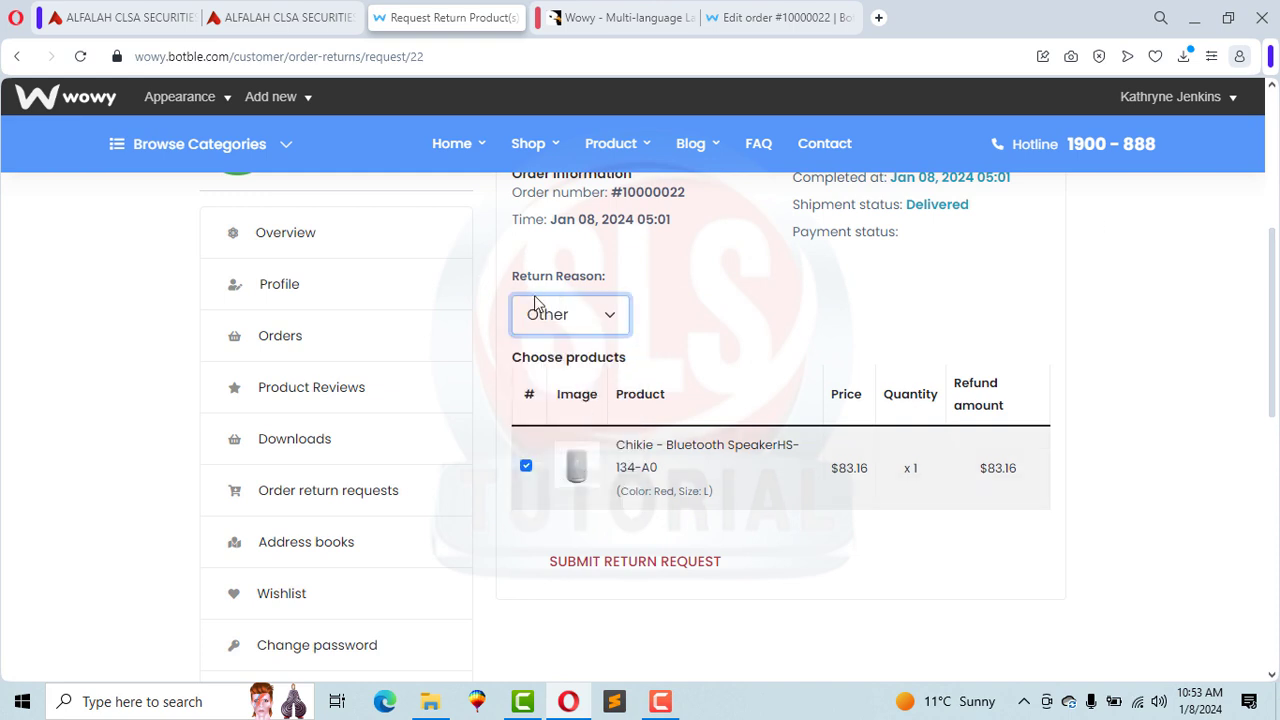
click(567, 316)
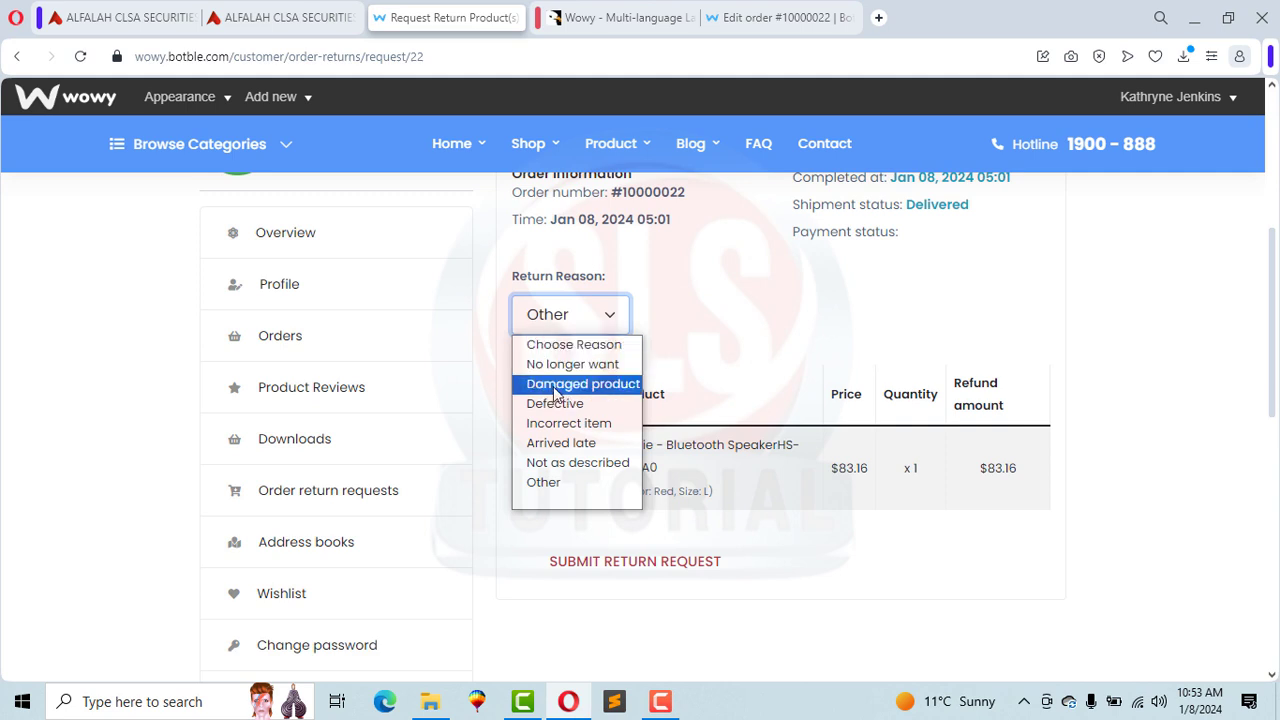
click(555, 425)
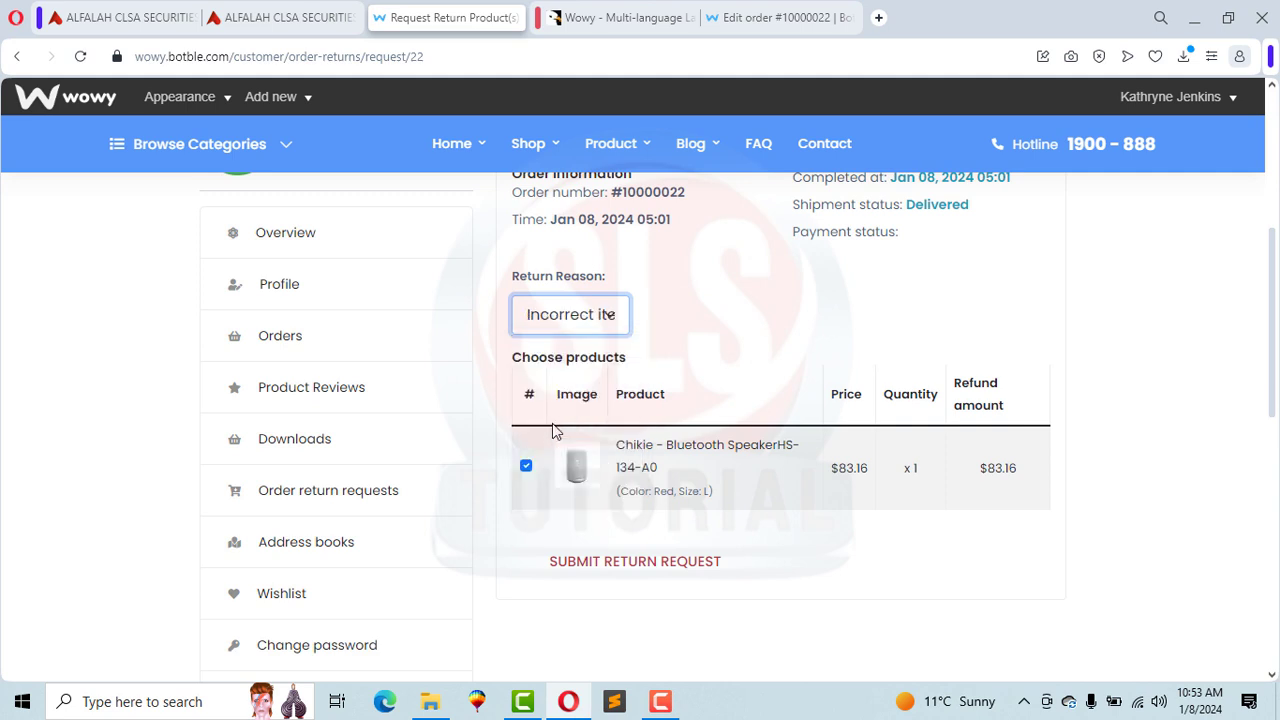
click(632, 567)
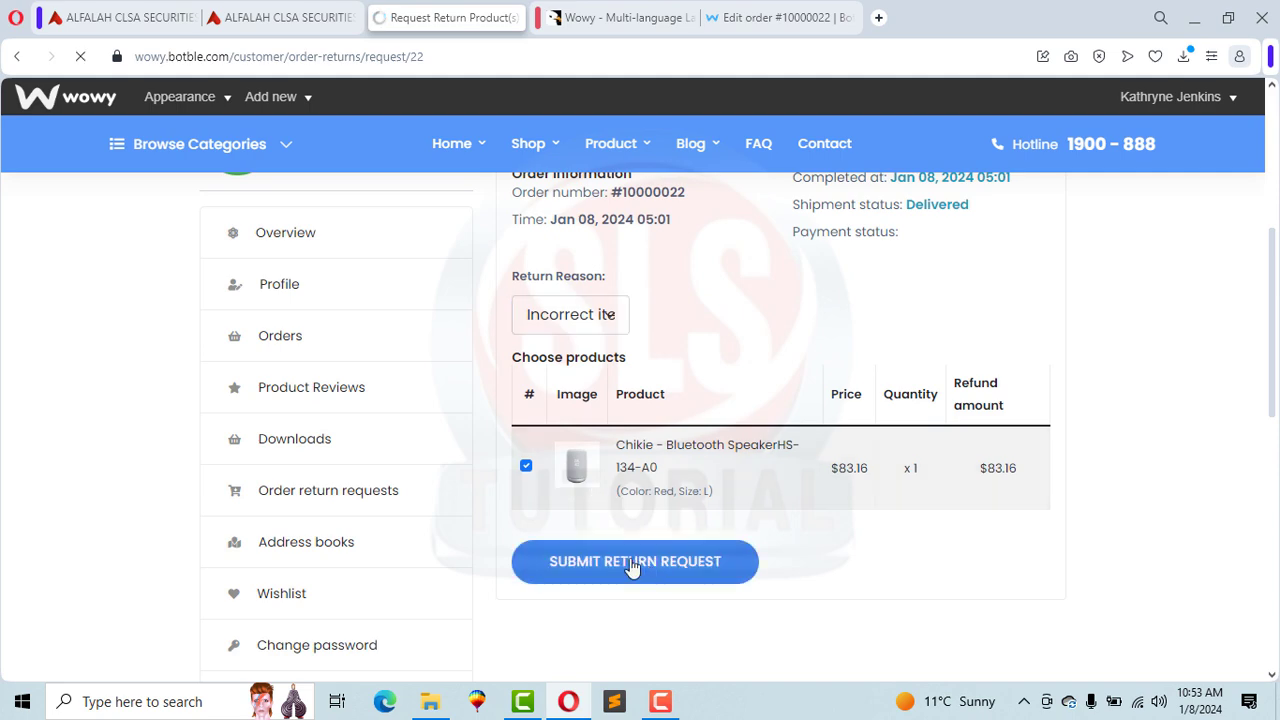
drag(1272, 330, 1217, 348)
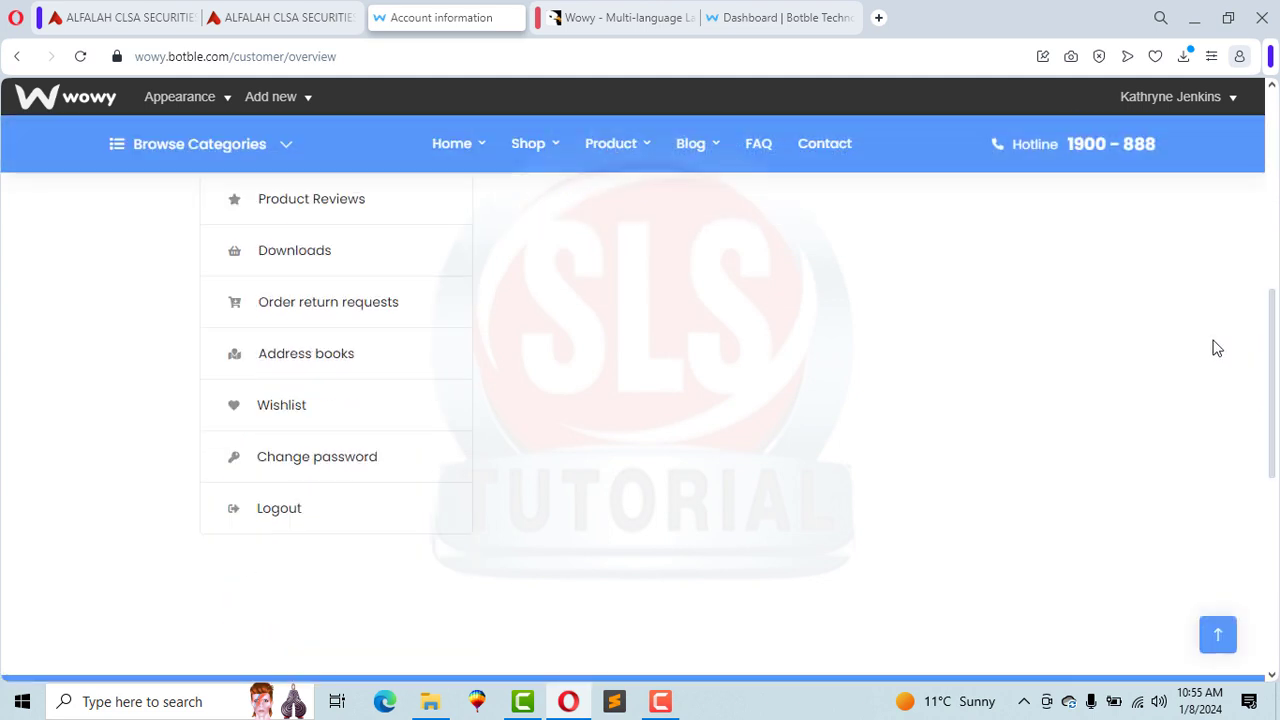
Step: Log out of the customer account and go to the store's Contact page
click(276, 518)
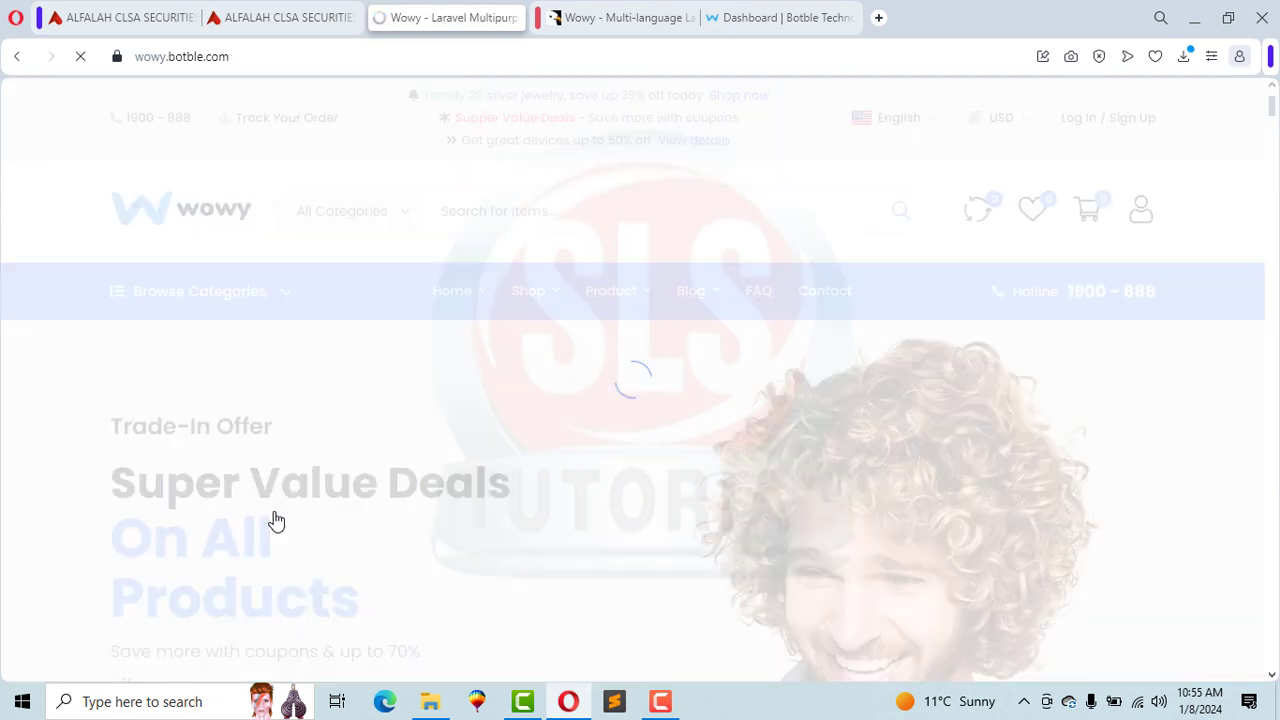
mouse_move(1096, 186)
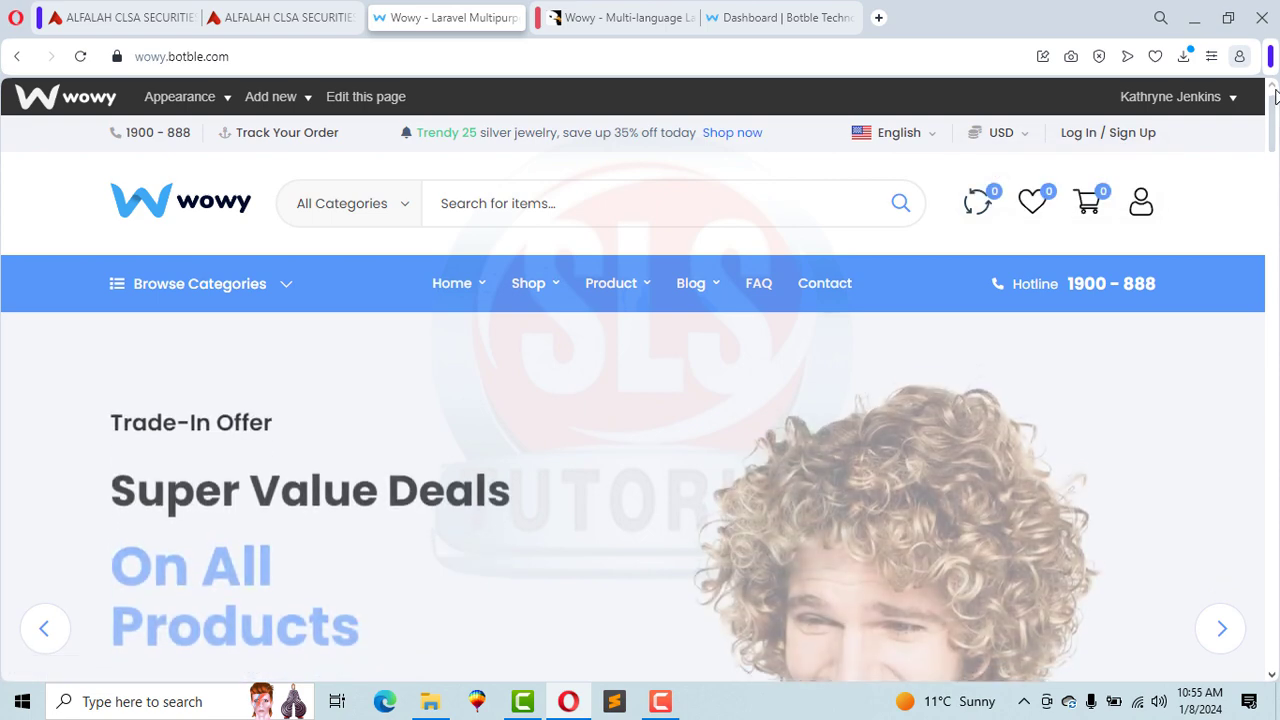
click(828, 288)
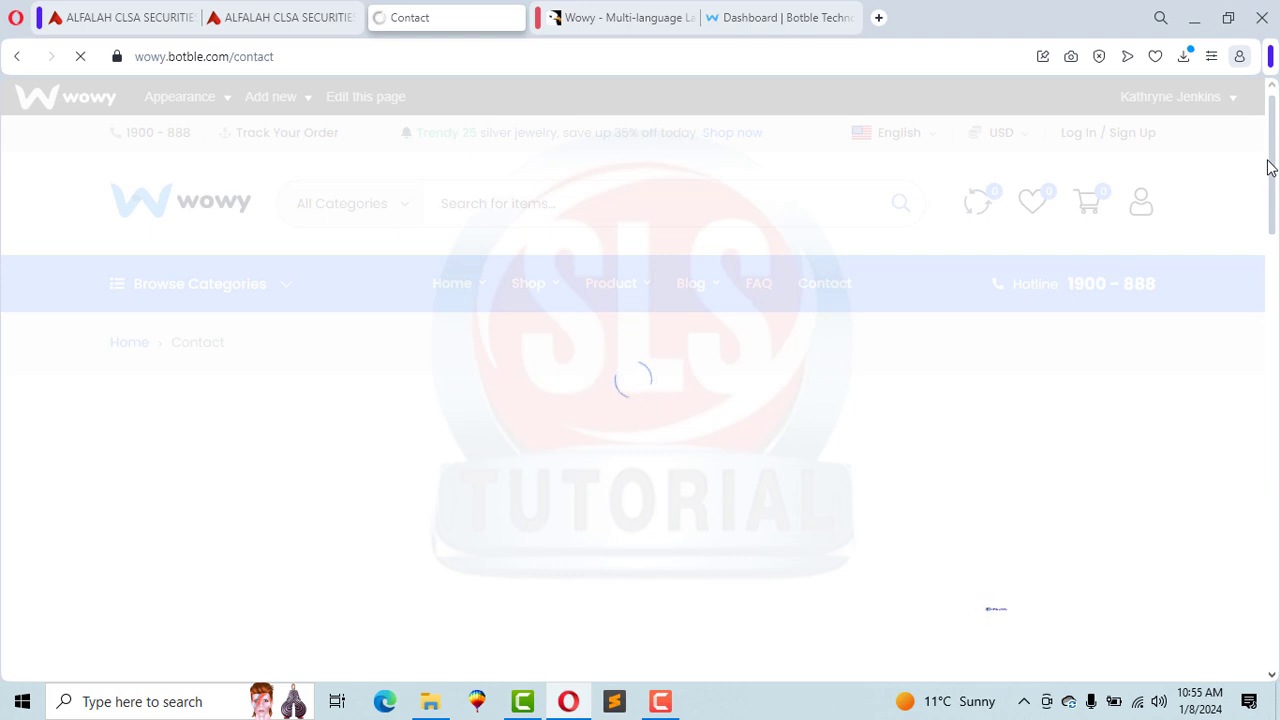
Step: Fill in the sender's name and e-mail in the contact form
scroll(1272, 180, down, 2)
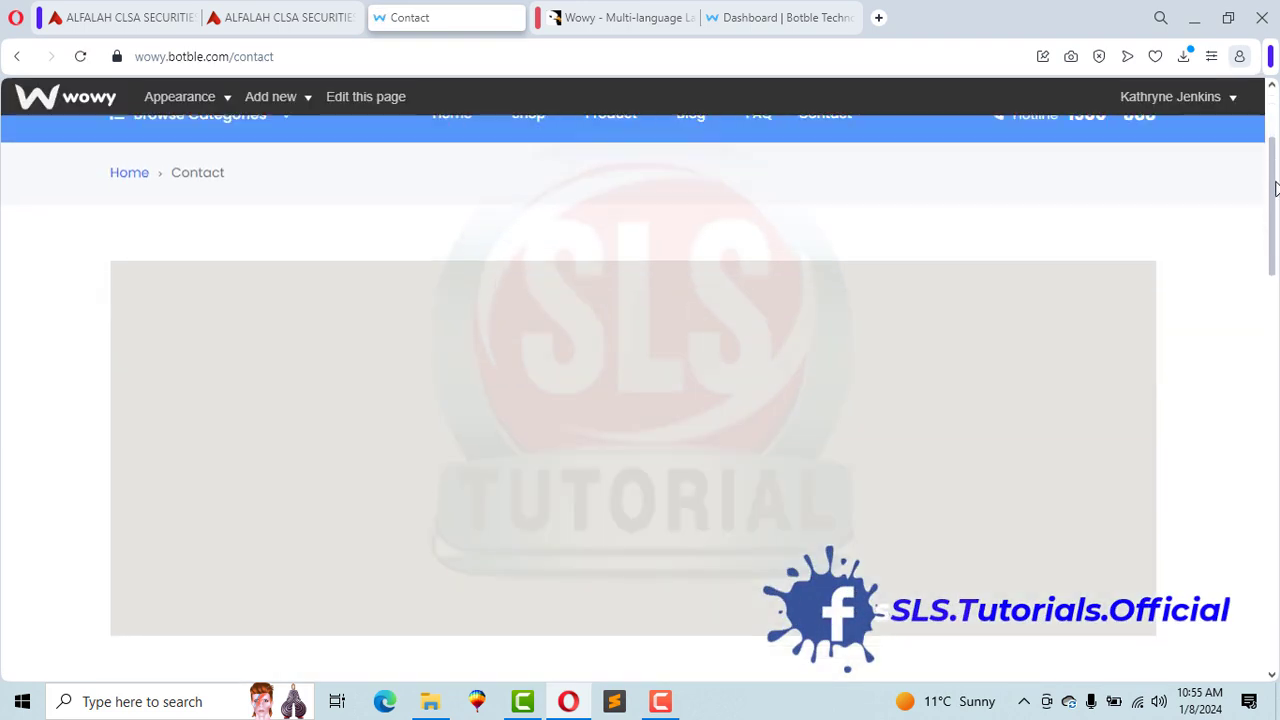
scroll(1274, 188, down, 1)
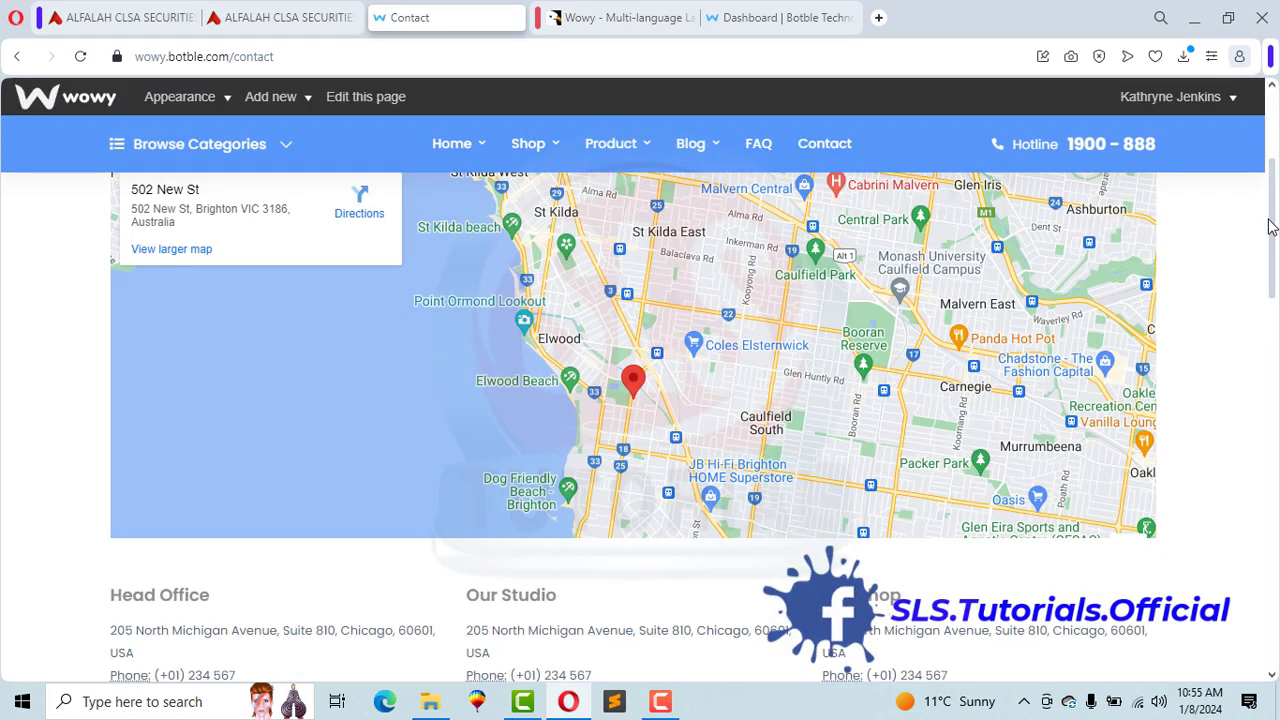
drag(1268, 227, 1277, 303)
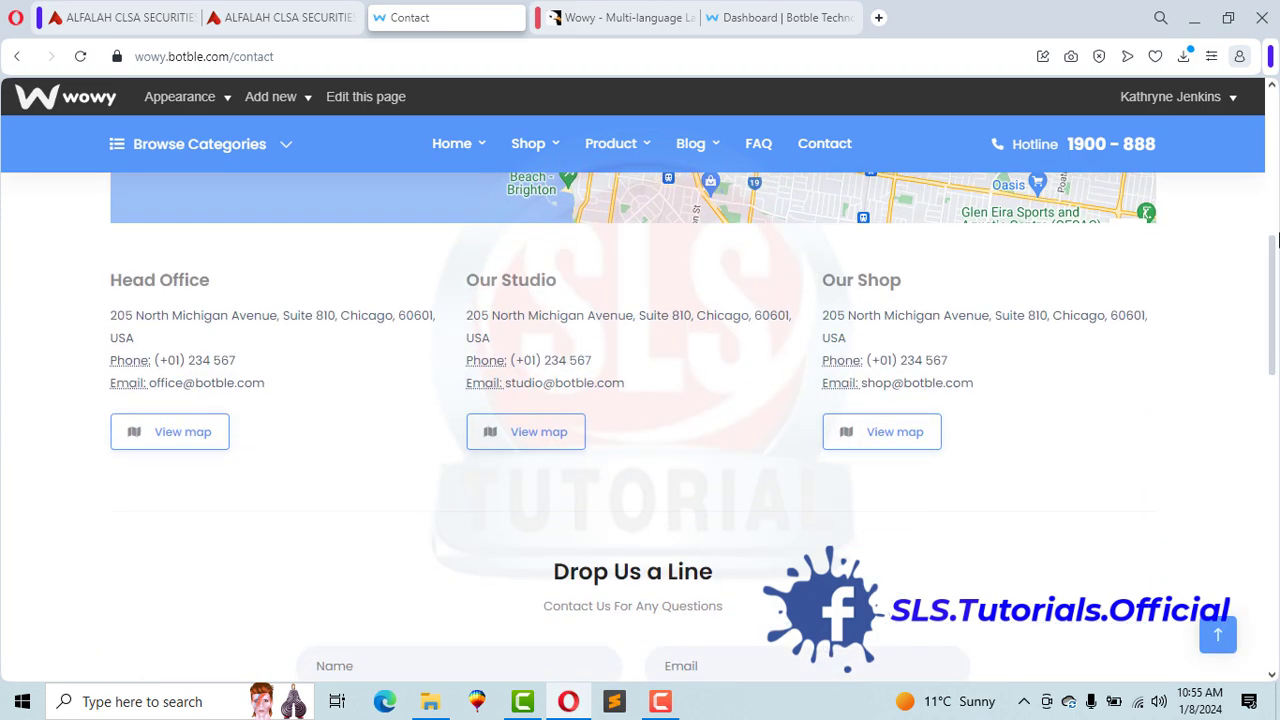
drag(1272, 257, 1272, 335)
click(318, 324)
text(SLS)
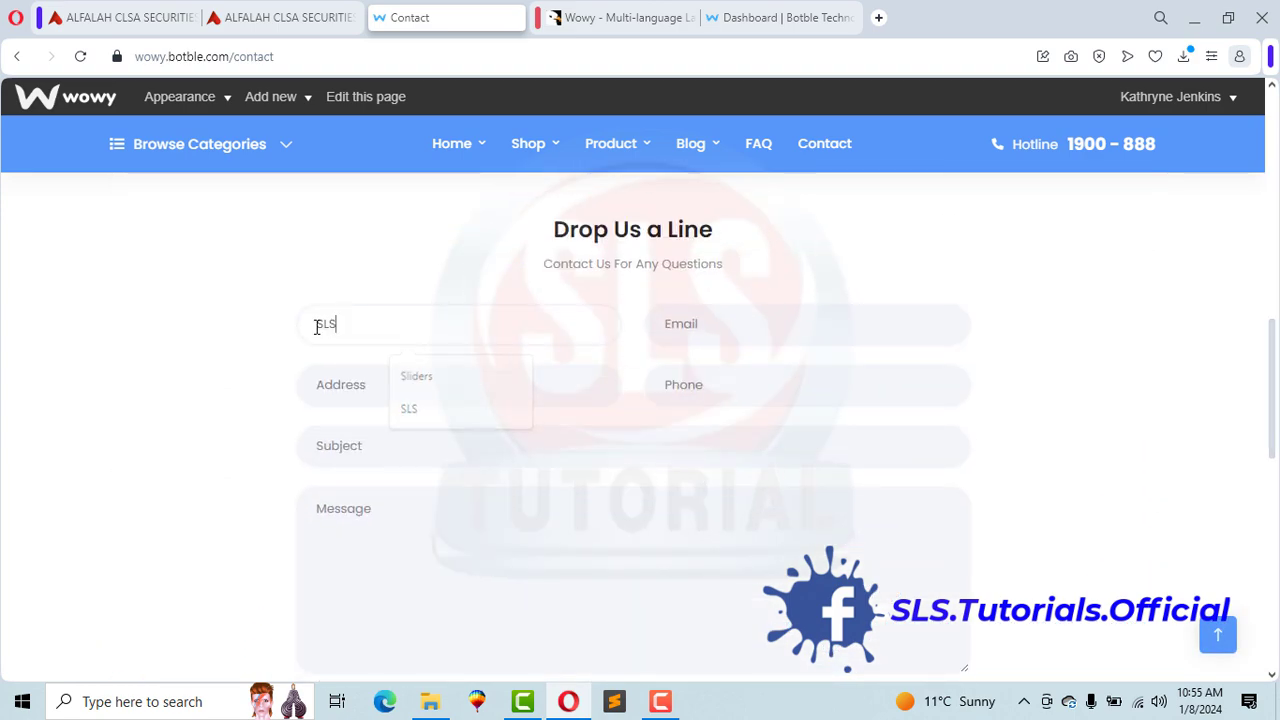
click(717, 337)
text(SLS)
key(Down)
key(Down)
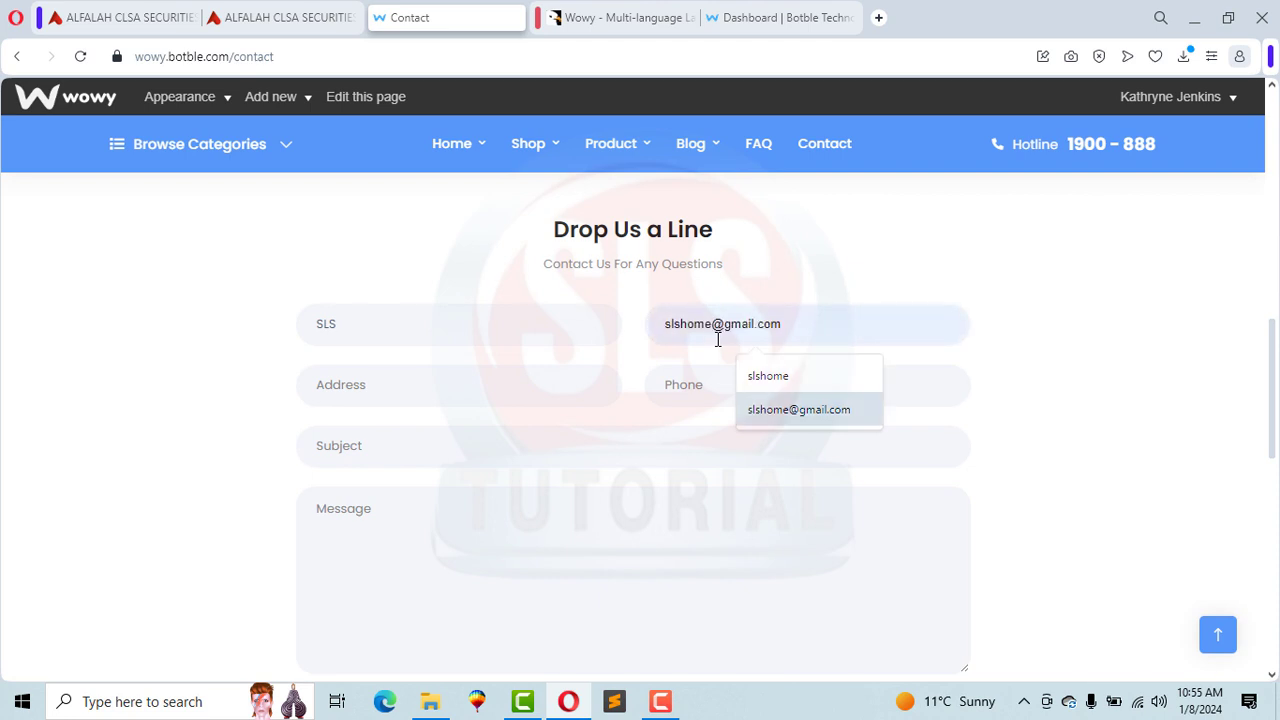
key(Return)
key(Tab)
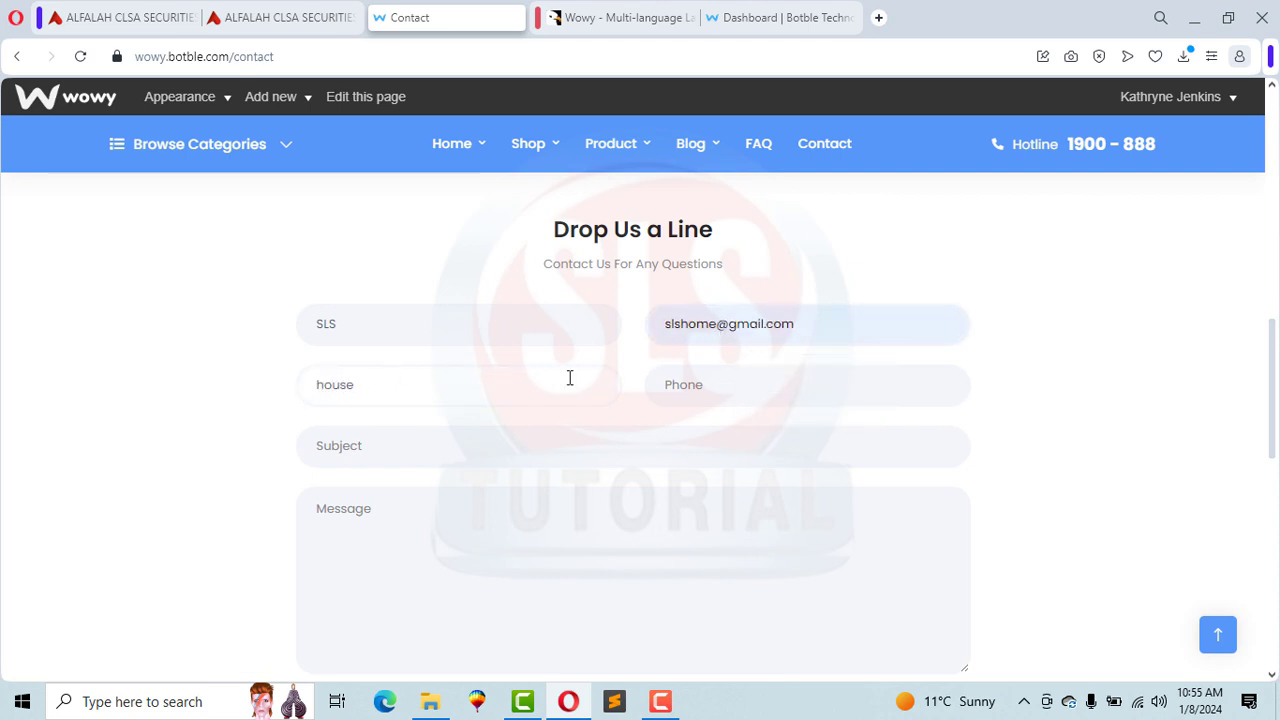
Step: Enter a phone number, subject 'Hello World' and message 'Hello'
click(679, 403)
text(455445445)
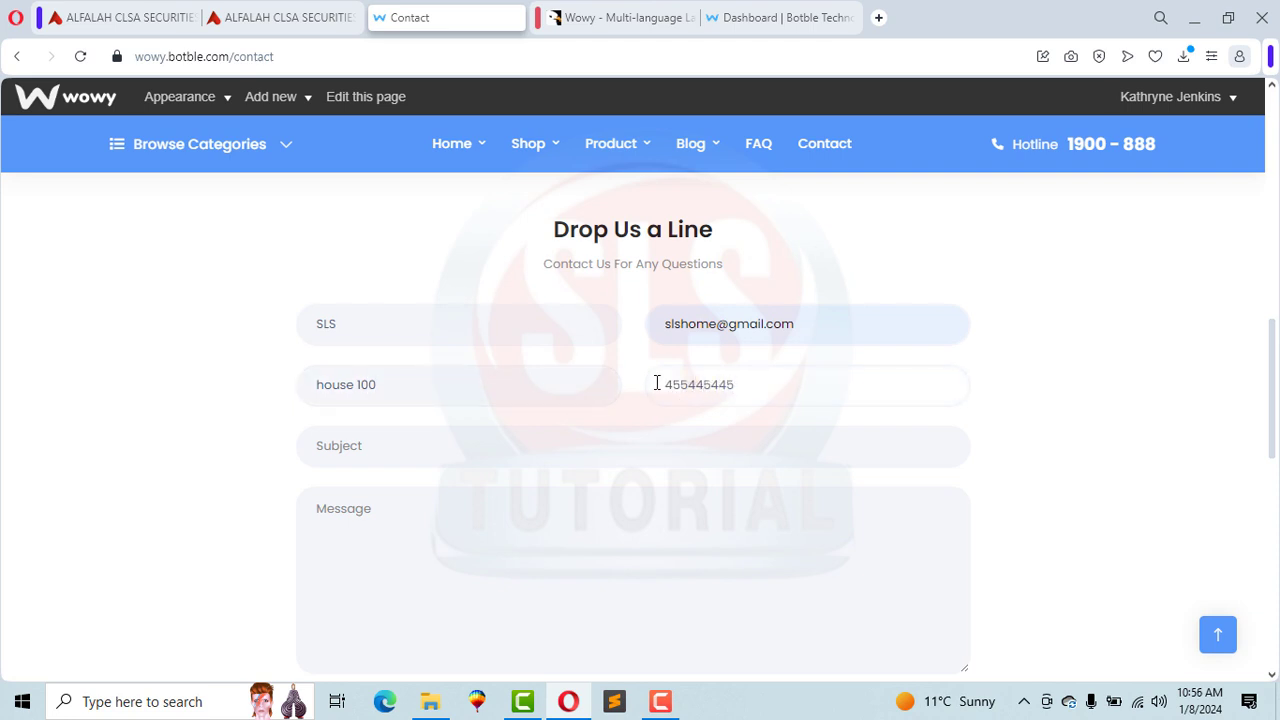
click(477, 443)
text(Hello World)
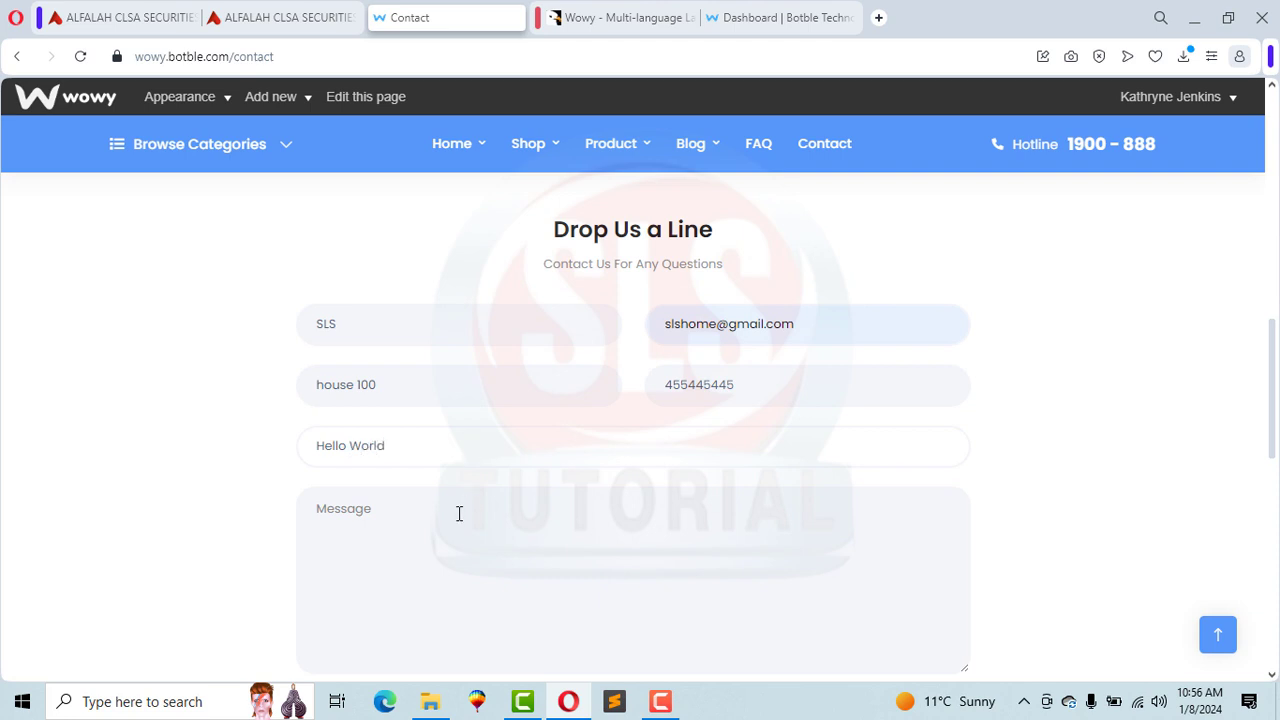
click(446, 542)
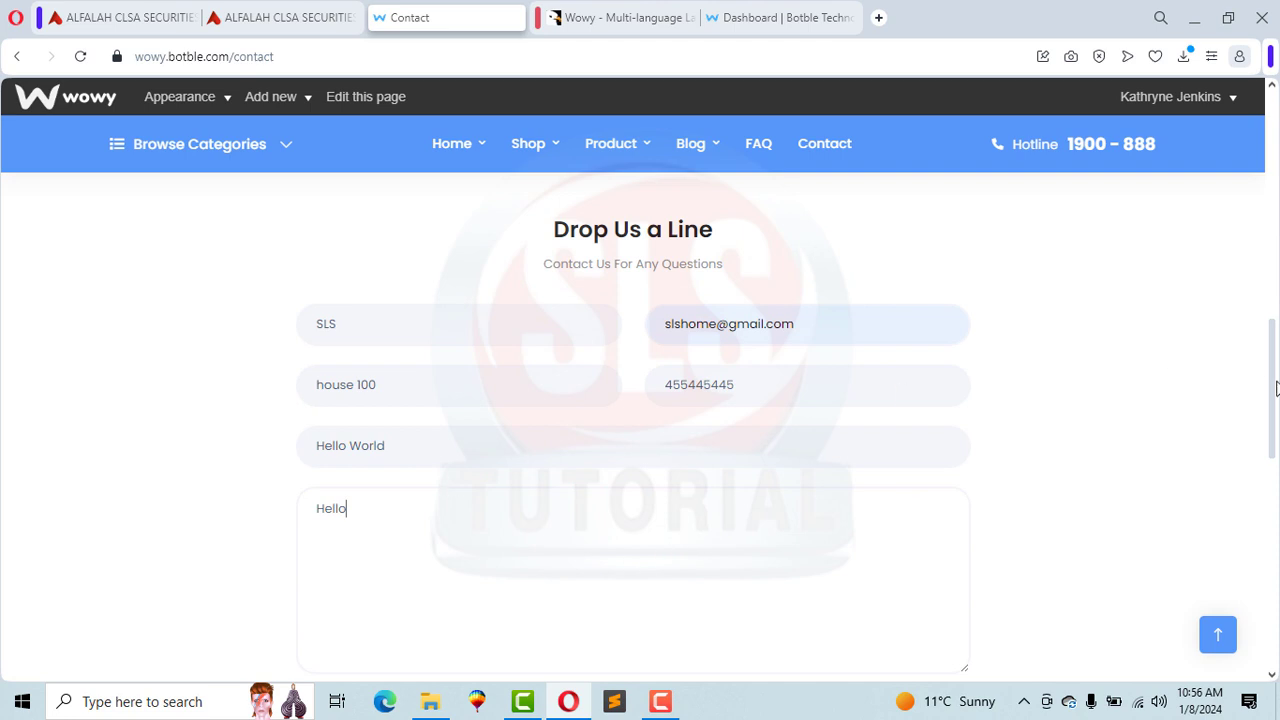
Step: Answer the captcha with 21 and send the contact message
scroll(1276, 378, down, 3)
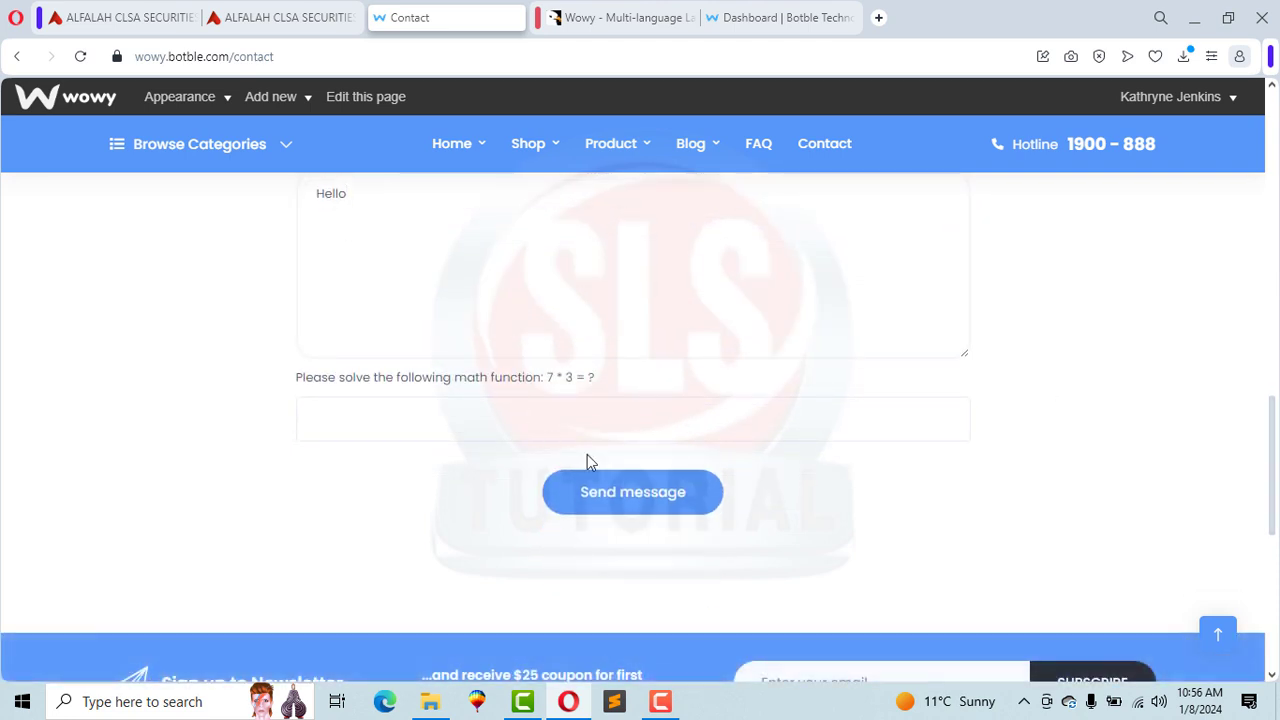
click(455, 420)
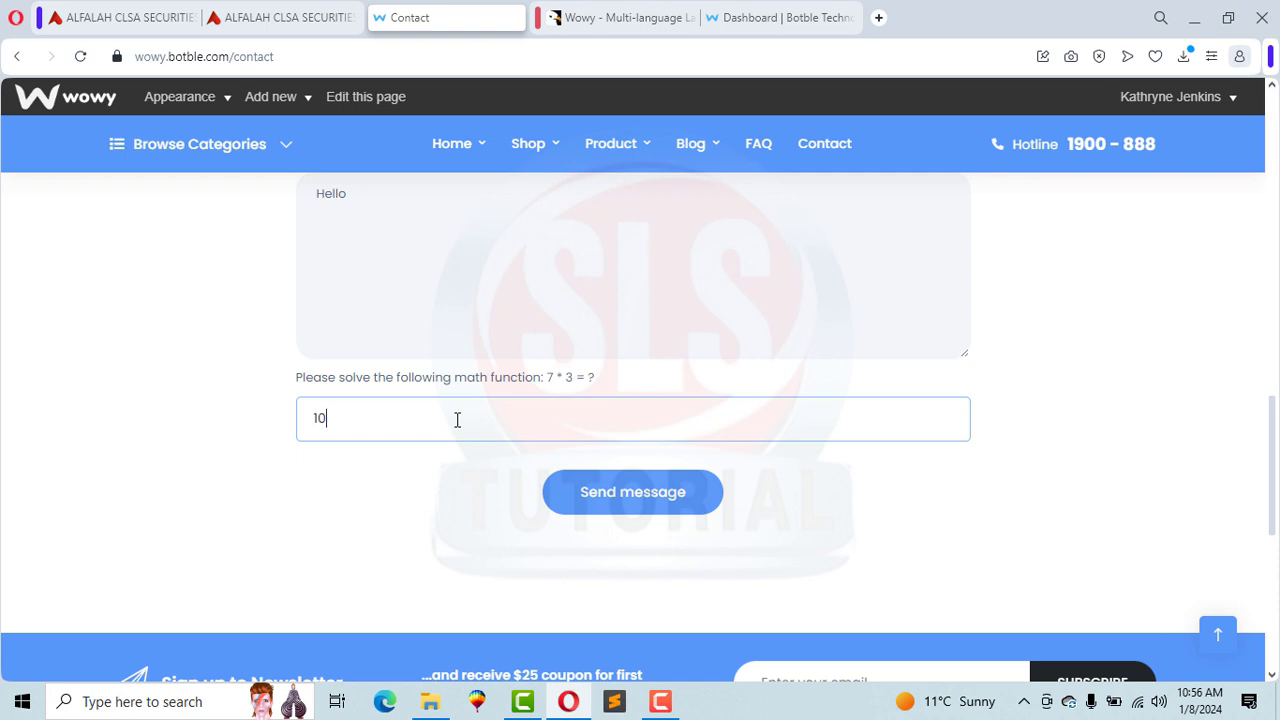
text(10)
click(596, 494)
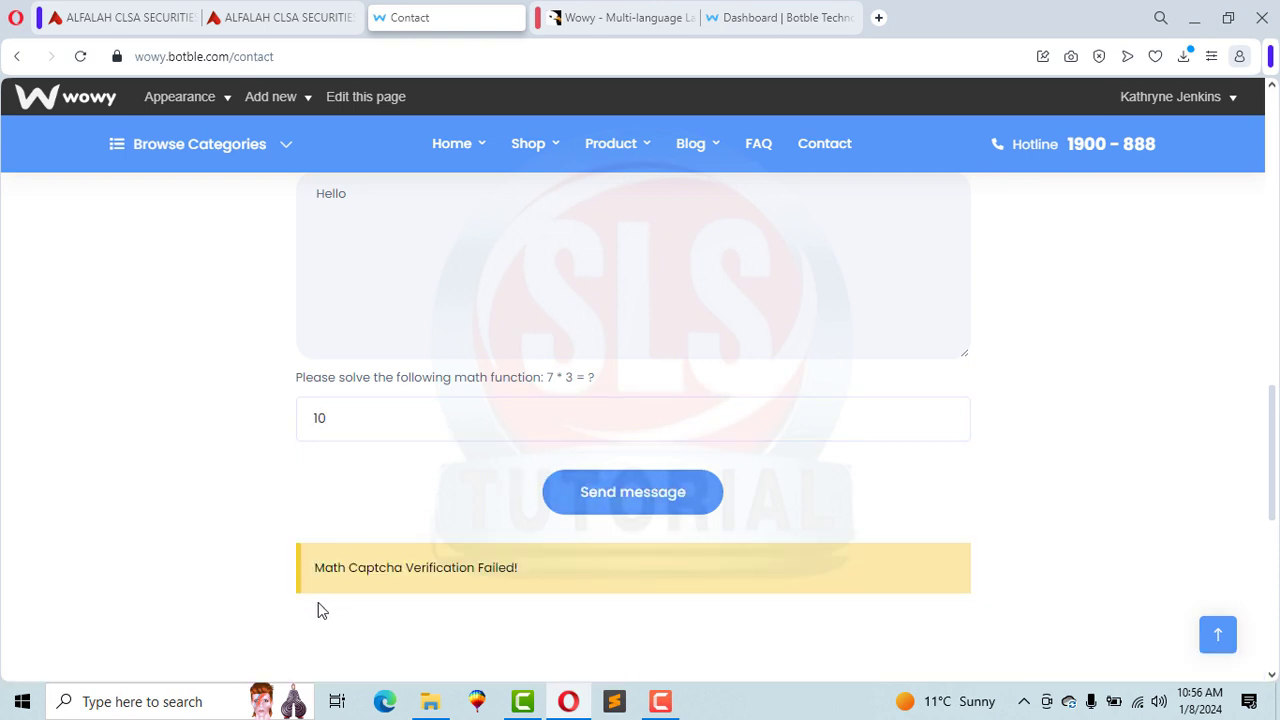
double_click(331, 420)
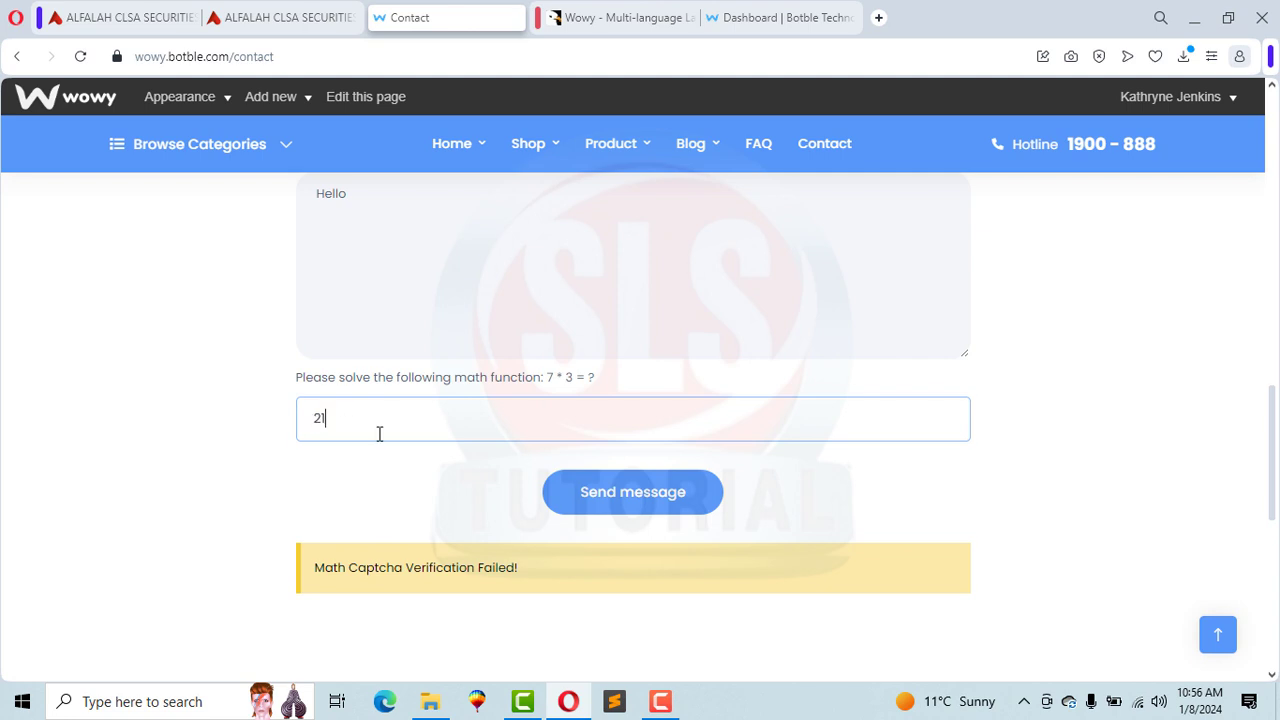
click(598, 502)
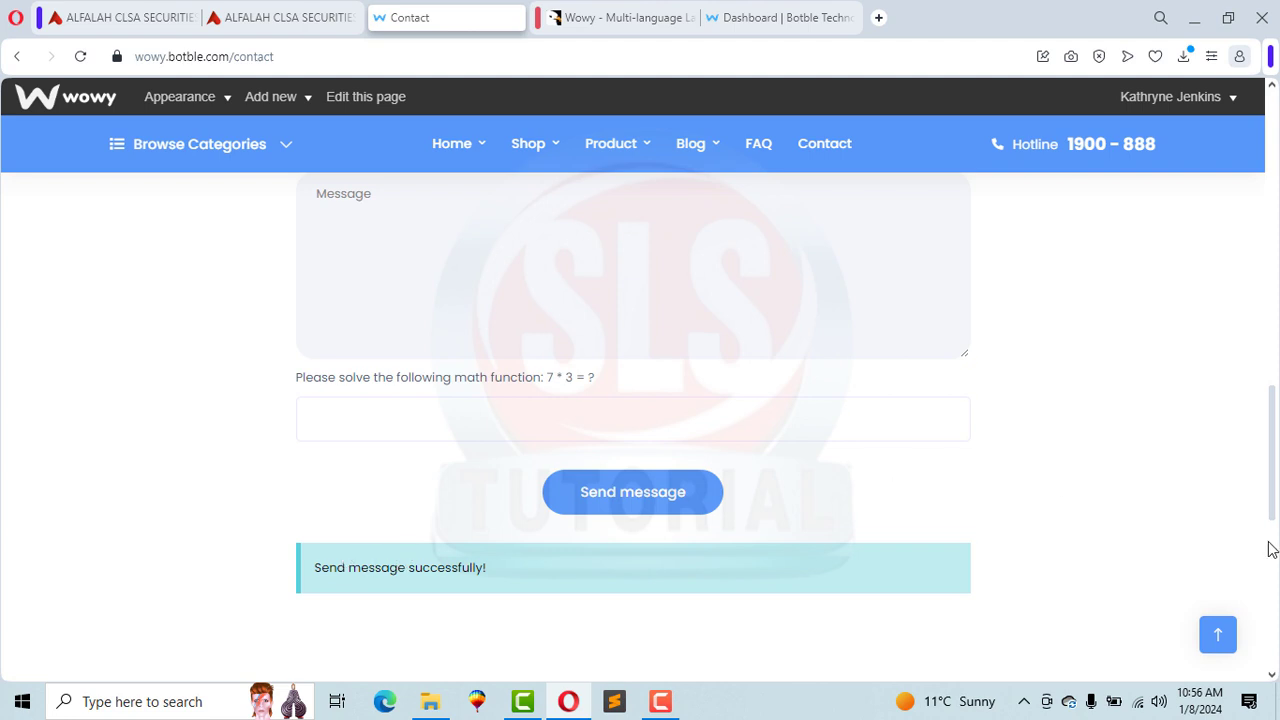
Step: Reload the admin dashboard
drag(1274, 493, 1251, 306)
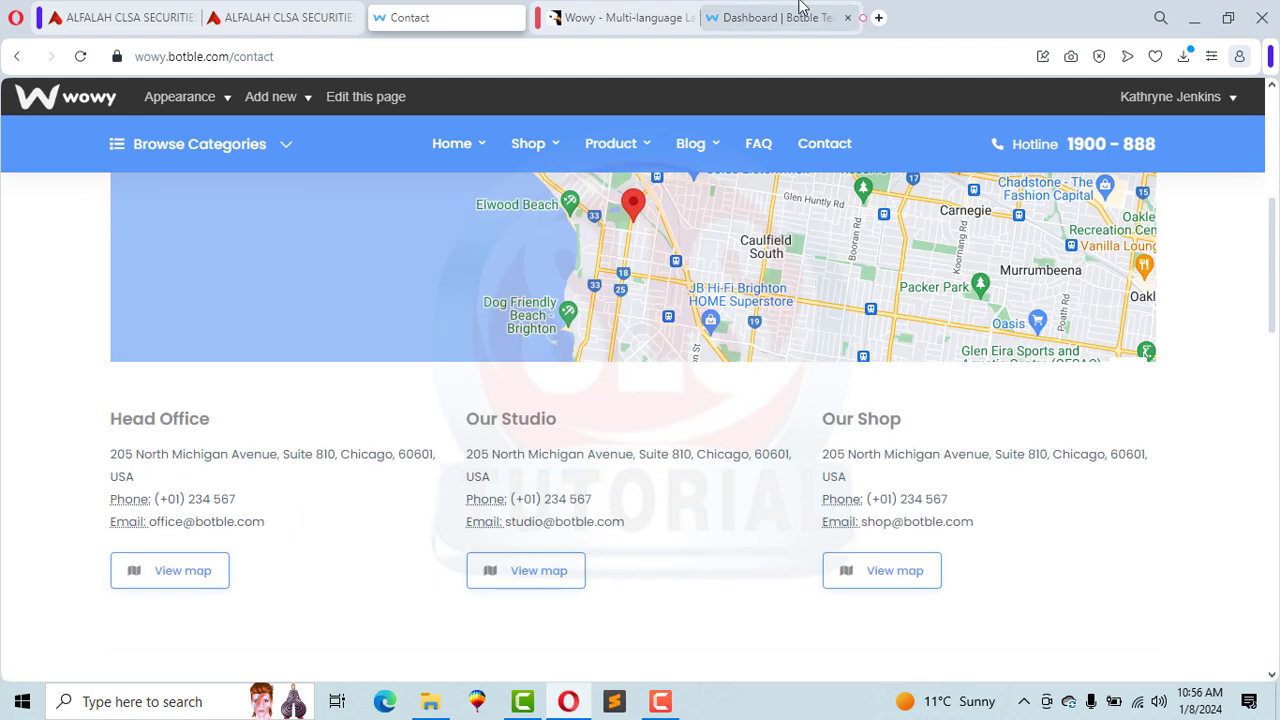
click(800, 8)
click(103, 146)
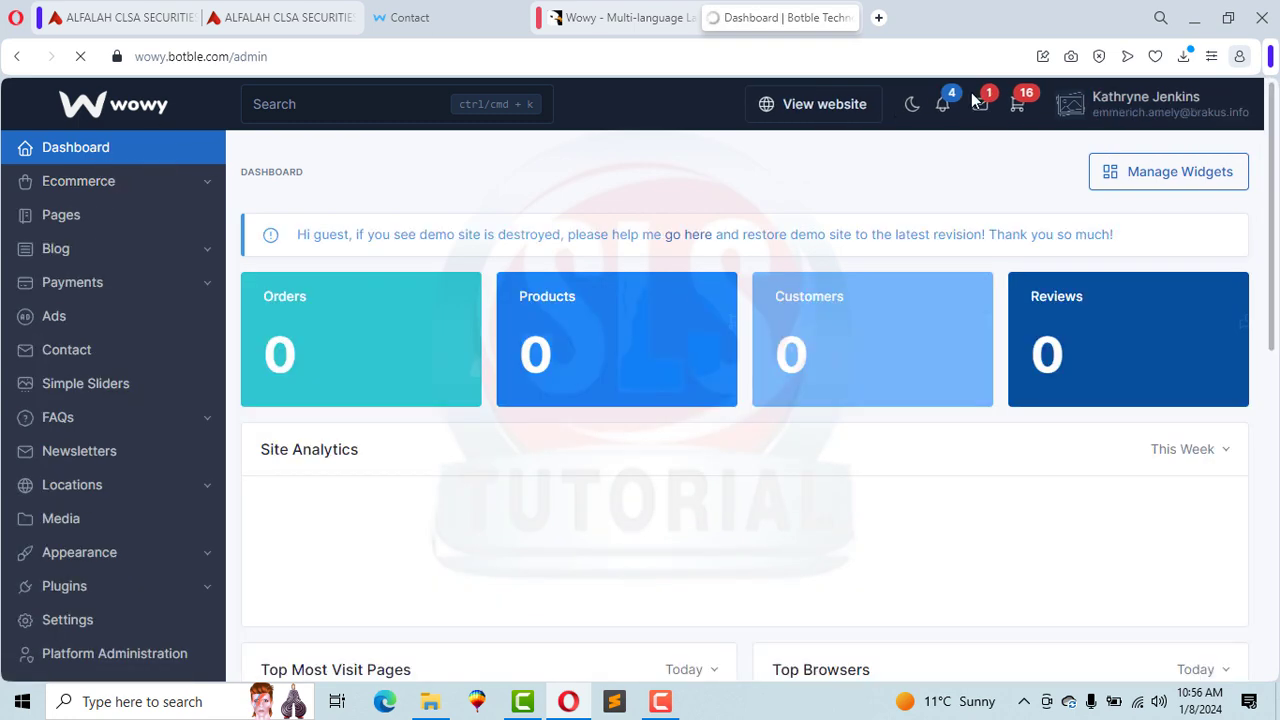
Step: Open the Hello World message from the admin Contact section
click(980, 110)
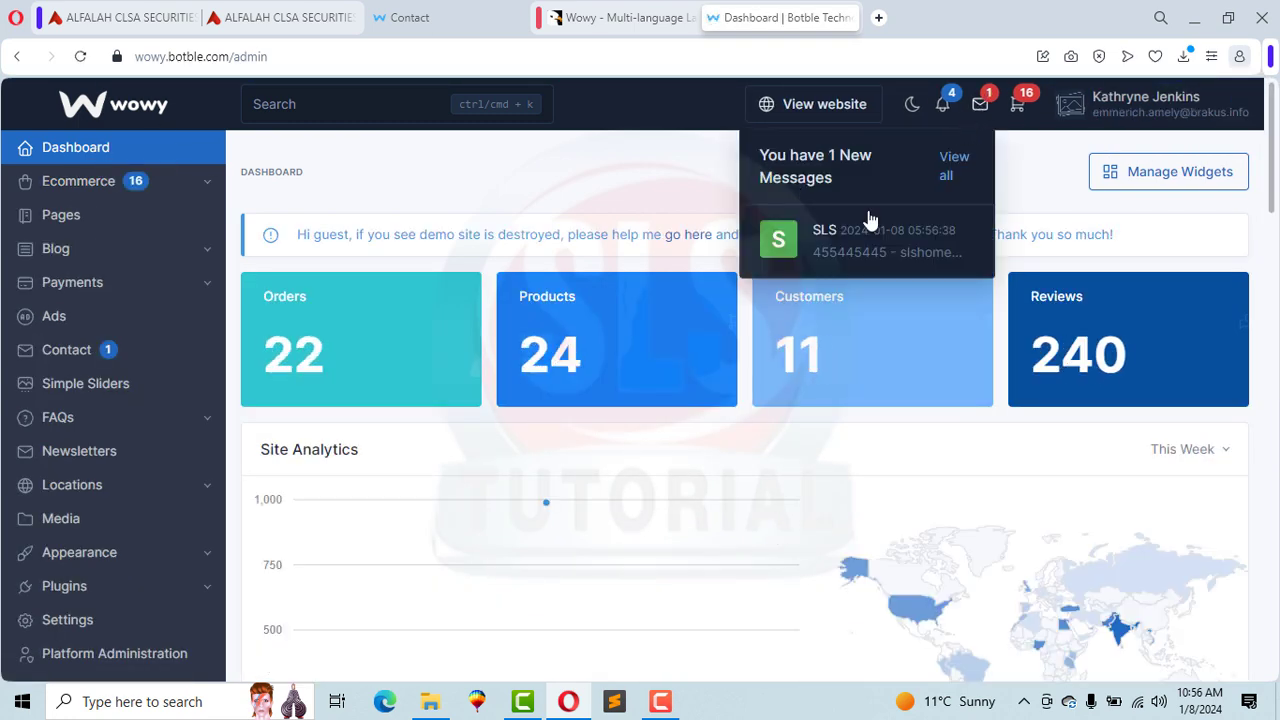
click(60, 360)
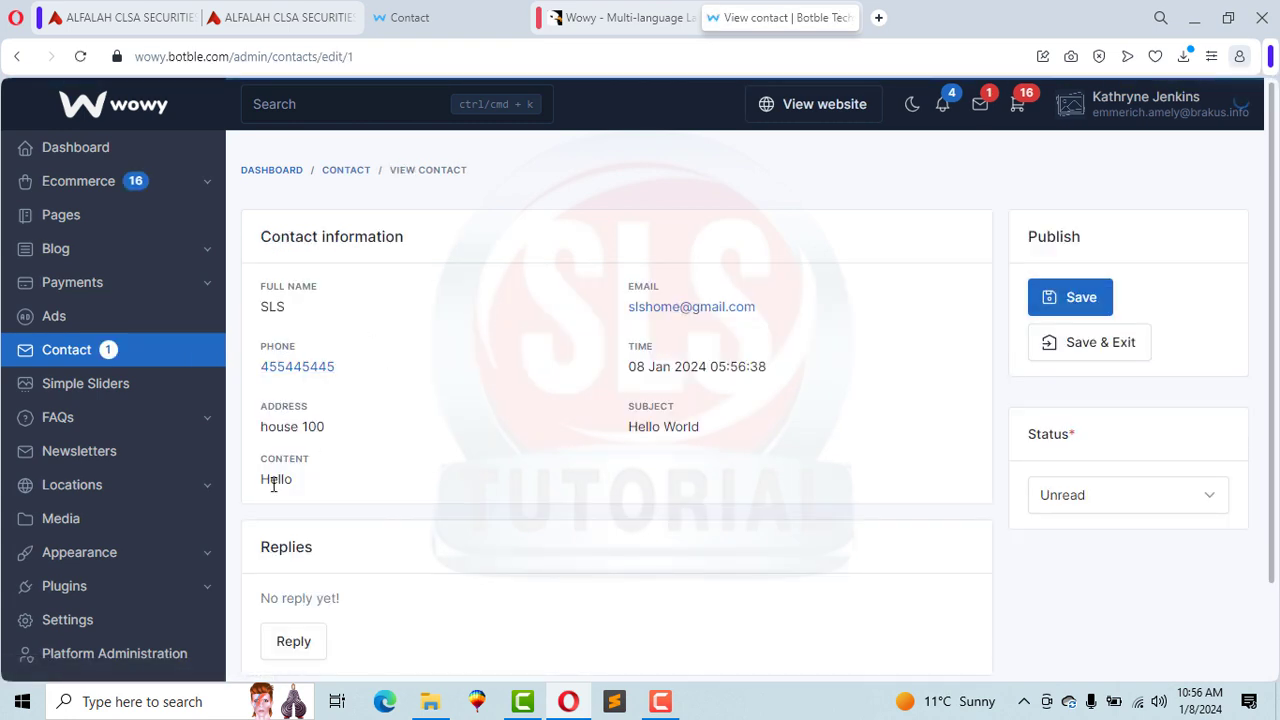
drag(272, 480, 248, 490)
drag(590, 438, 662, 421)
click(734, 449)
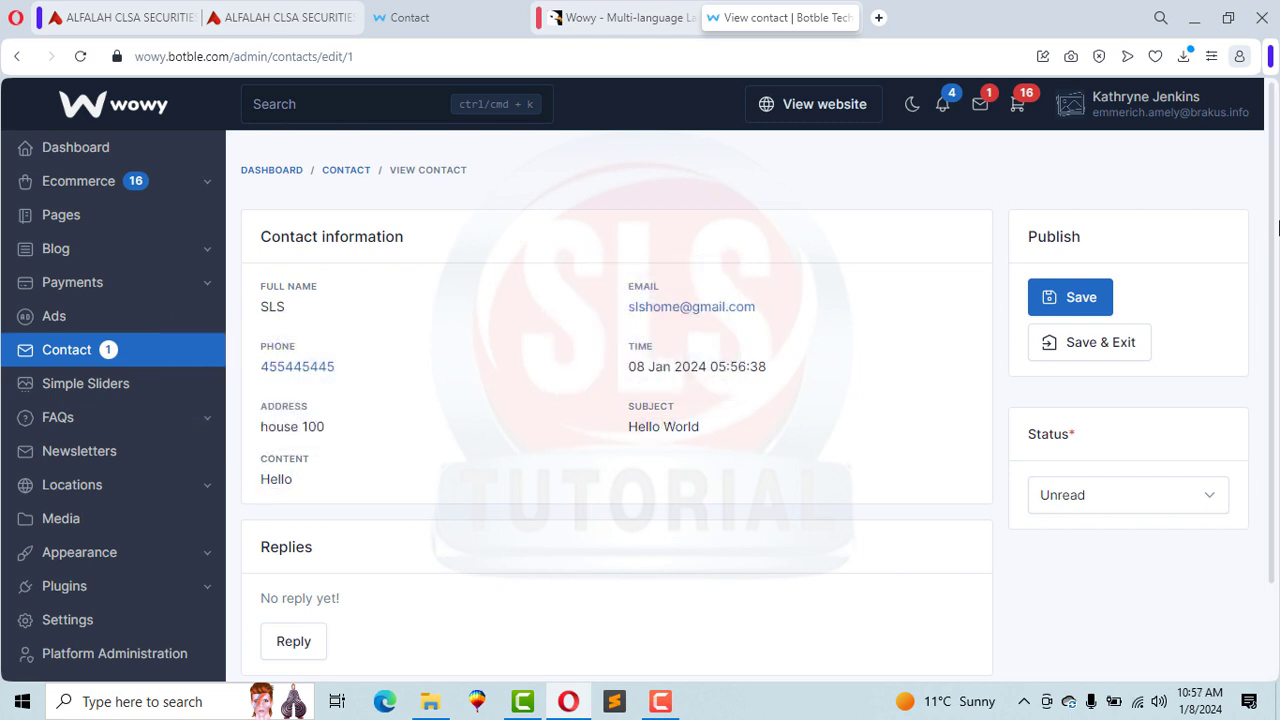
scroll(1277, 358, down, 2)
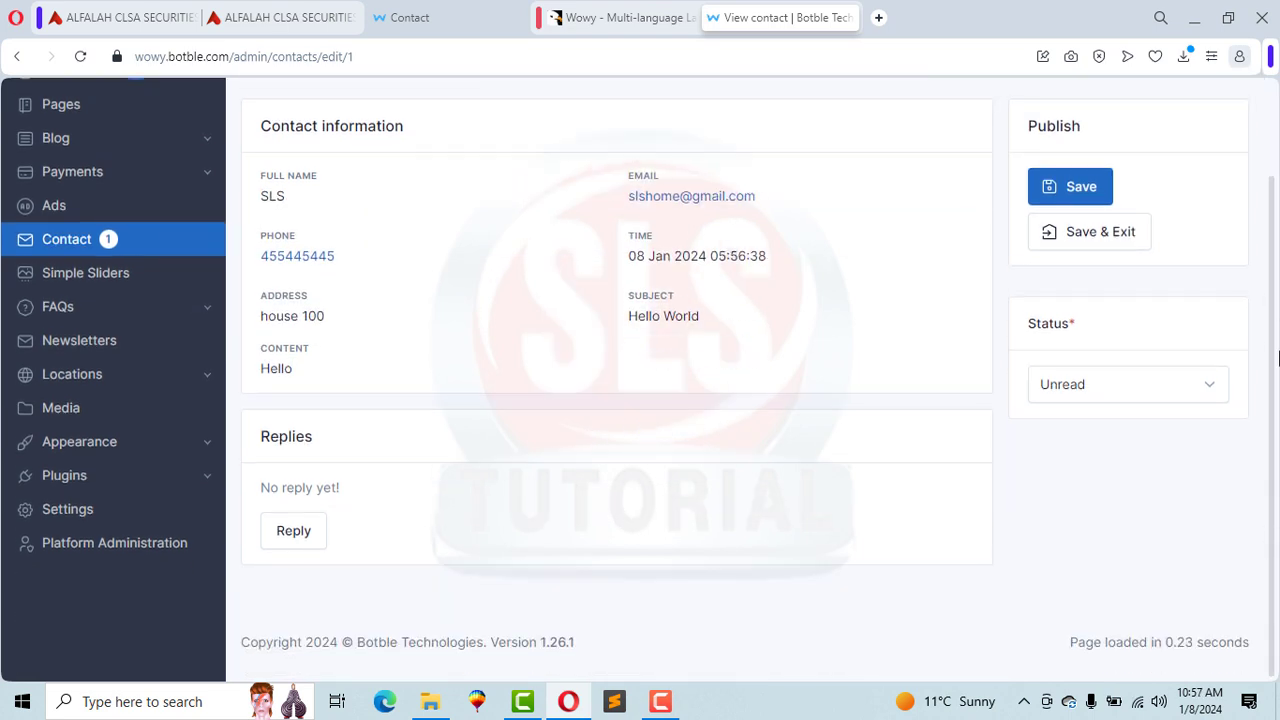
Step: Send the reply 'ok' to the message and return to the dashboard
click(287, 532)
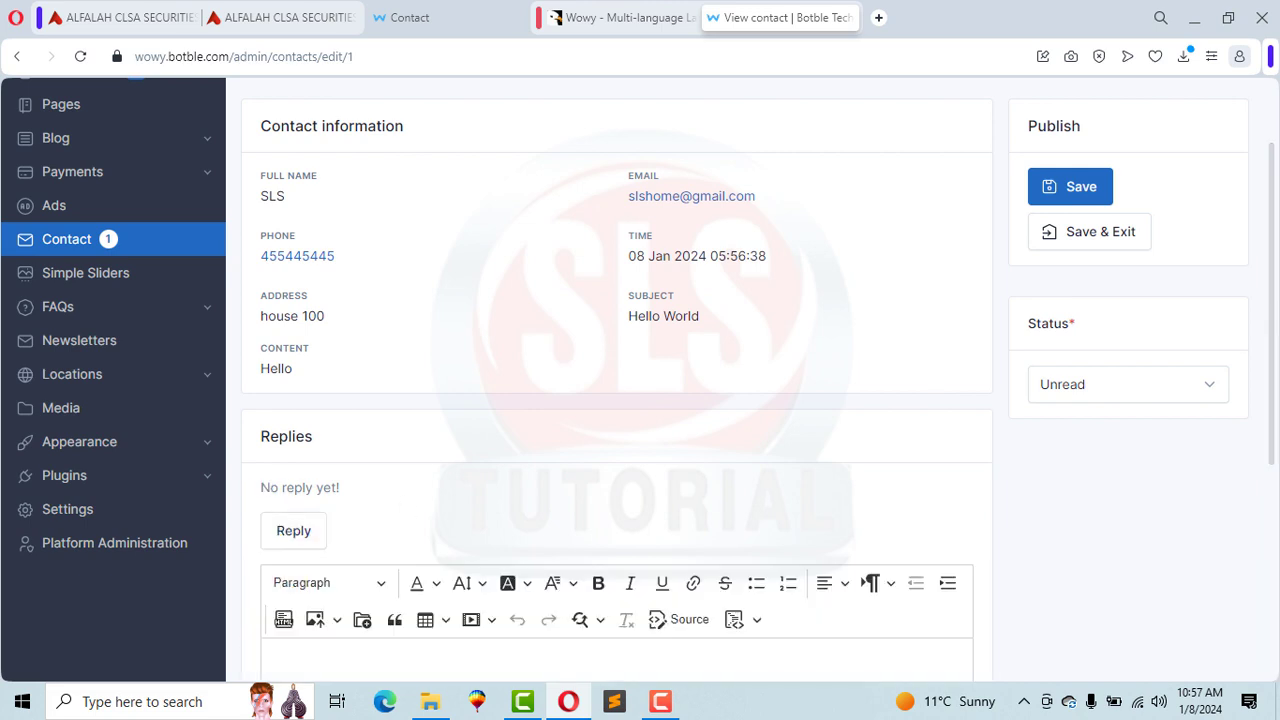
scroll(1276, 311, down, 3)
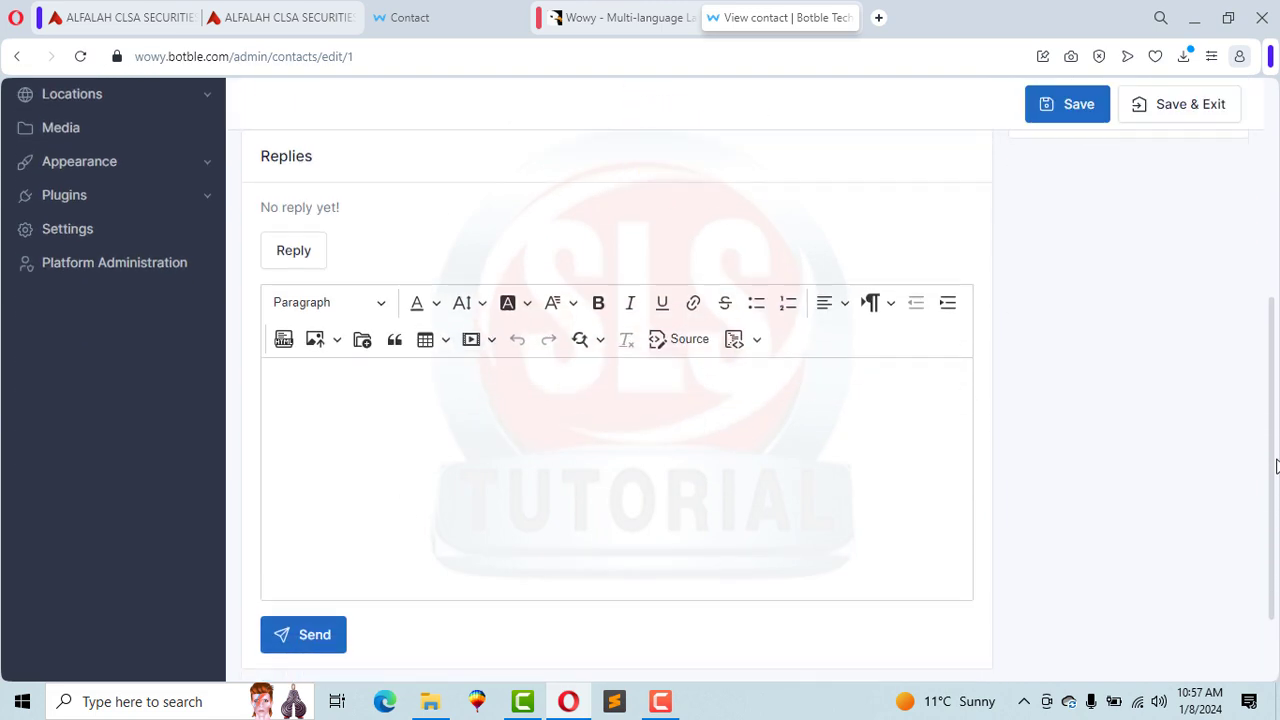
click(453, 522)
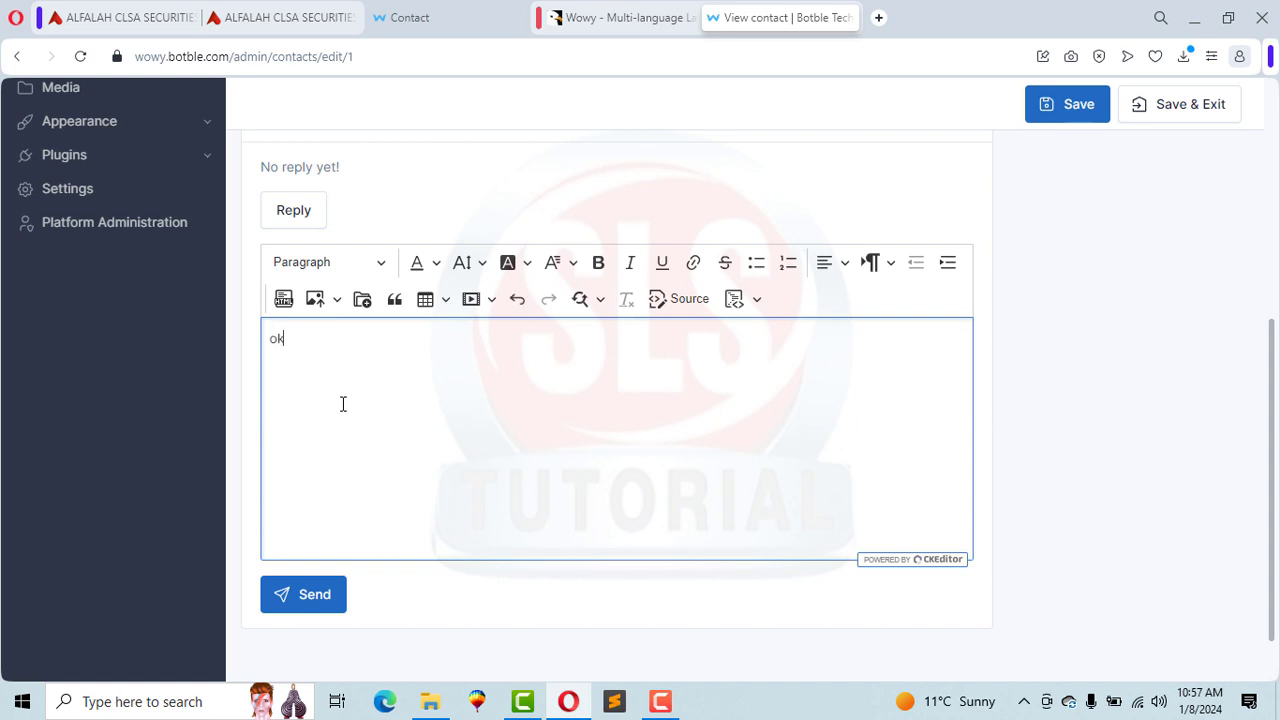
click(295, 612)
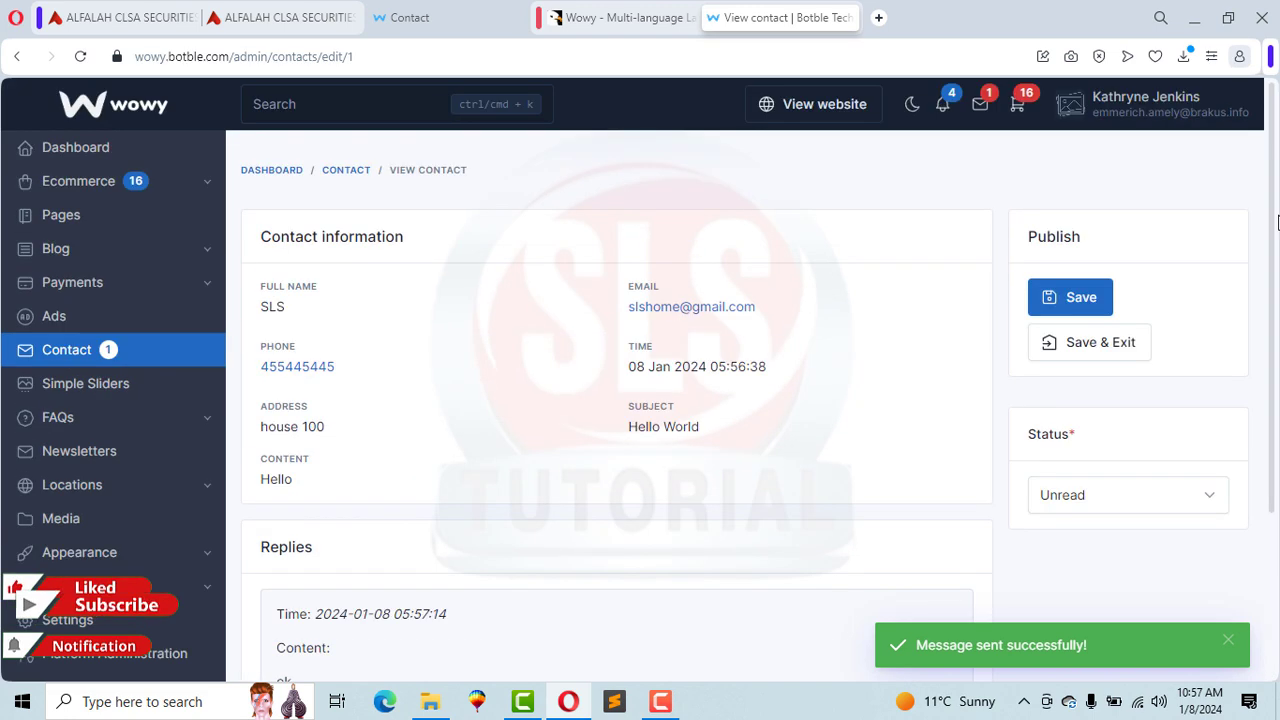
drag(1274, 410, 1270, 215)
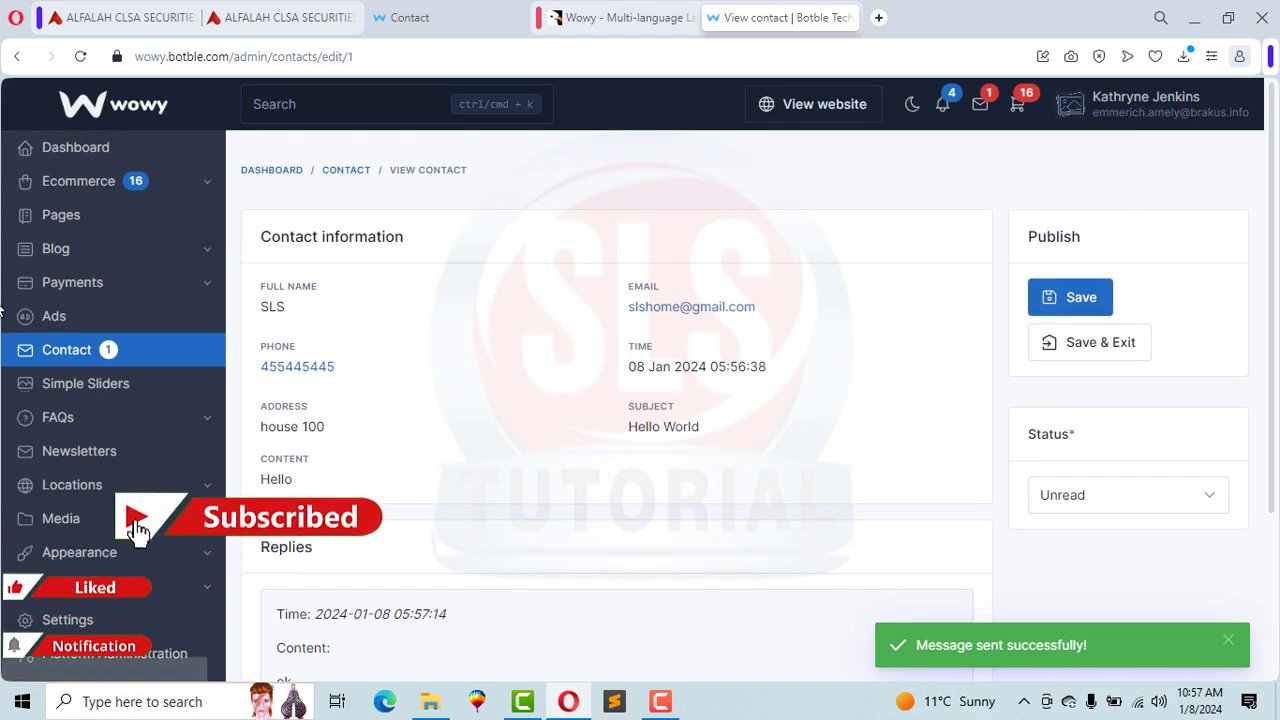
click(55, 150)
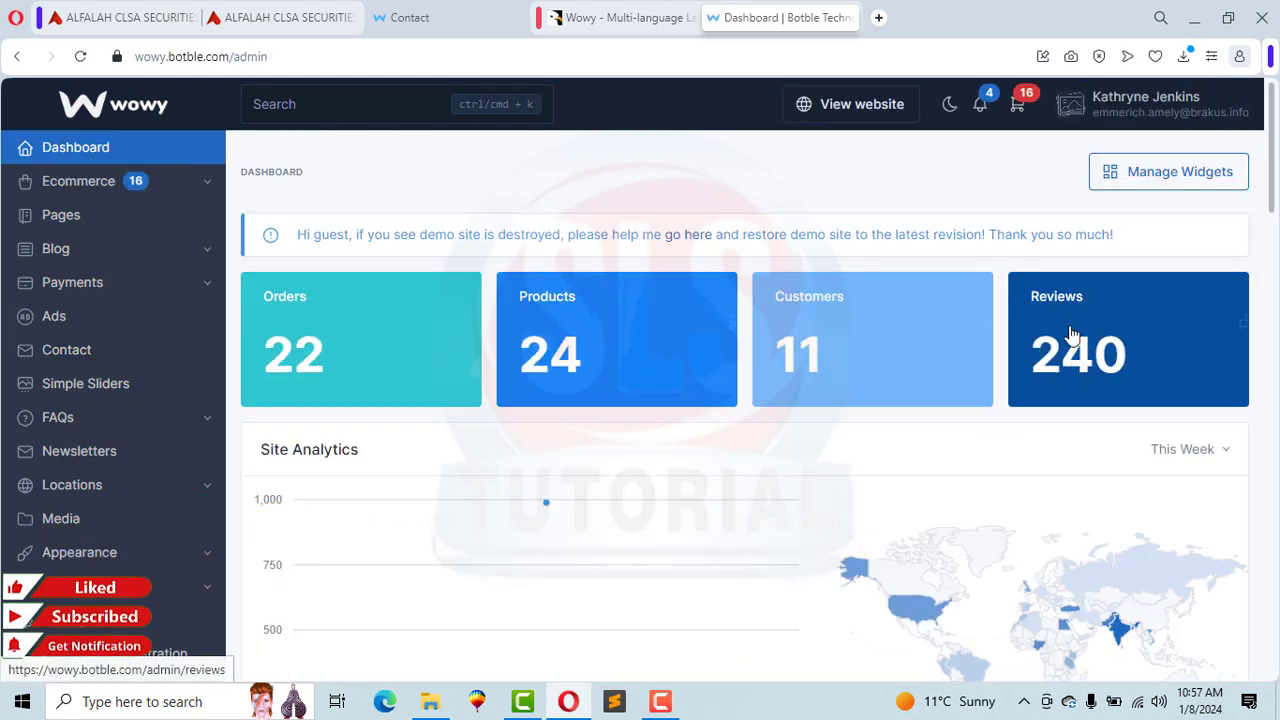
Step: View the Payment methods settings under the Payments section
scroll(1275, 190, down, 1)
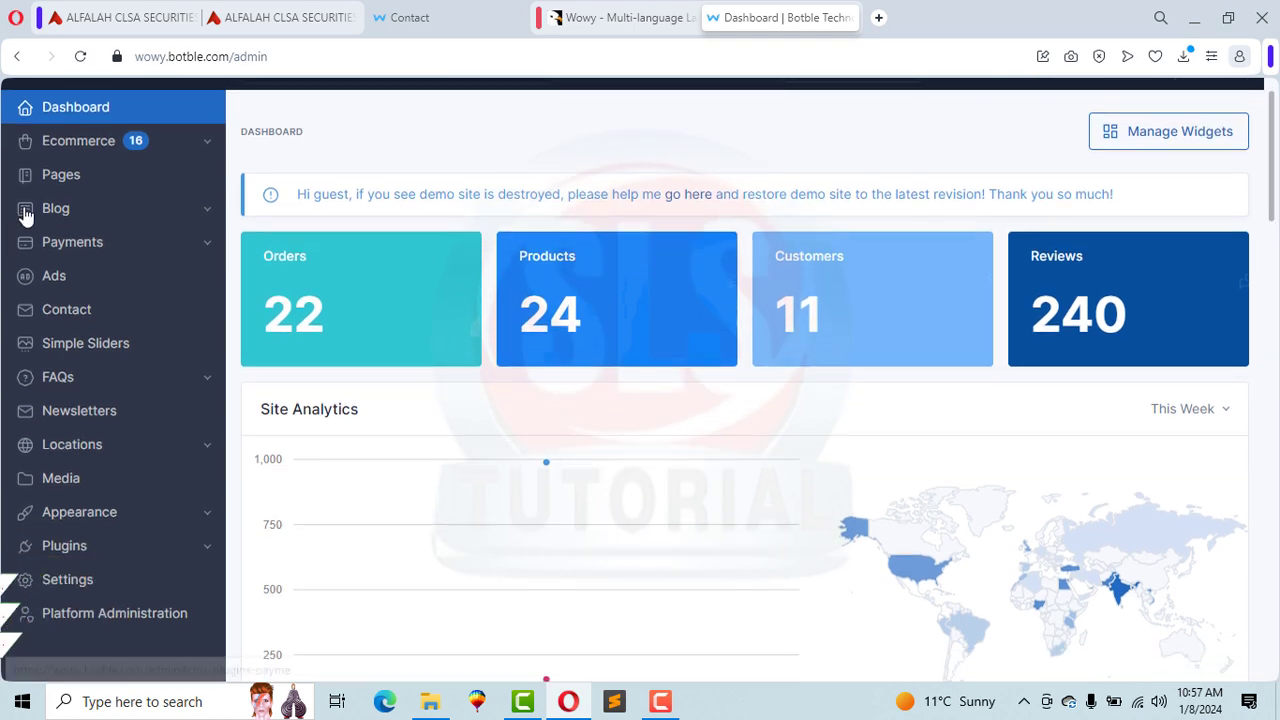
click(50, 242)
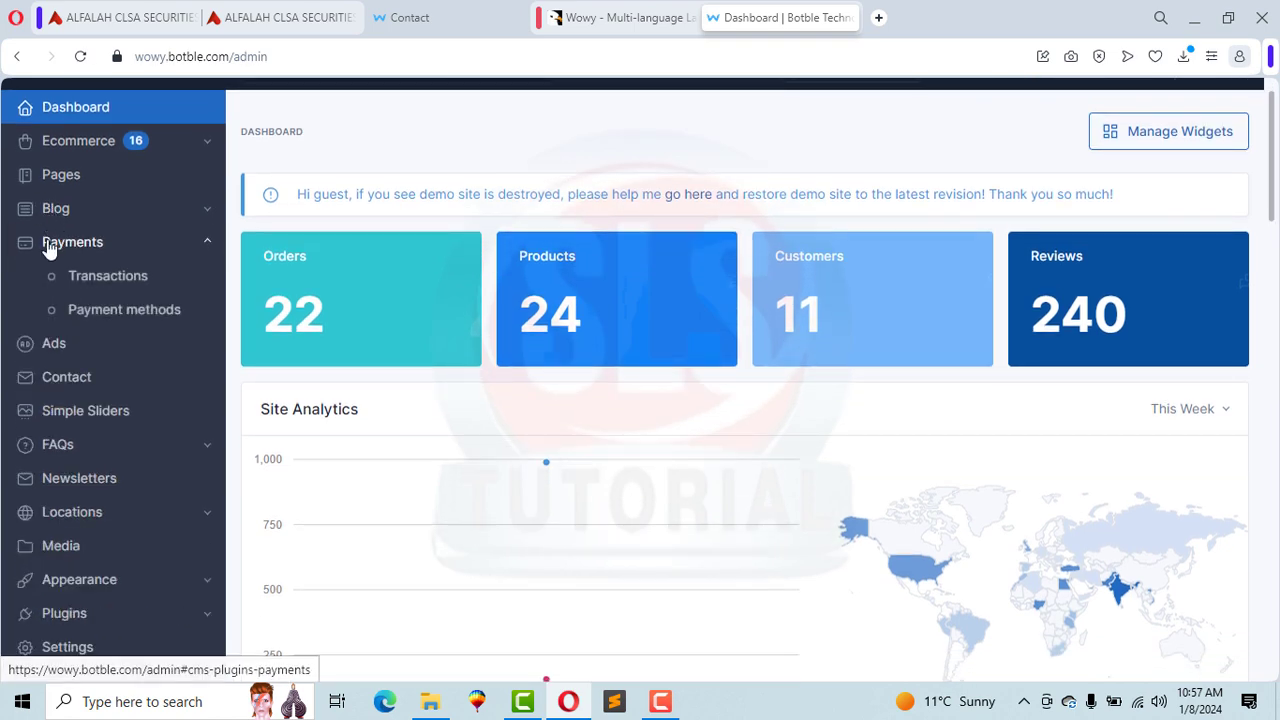
click(118, 311)
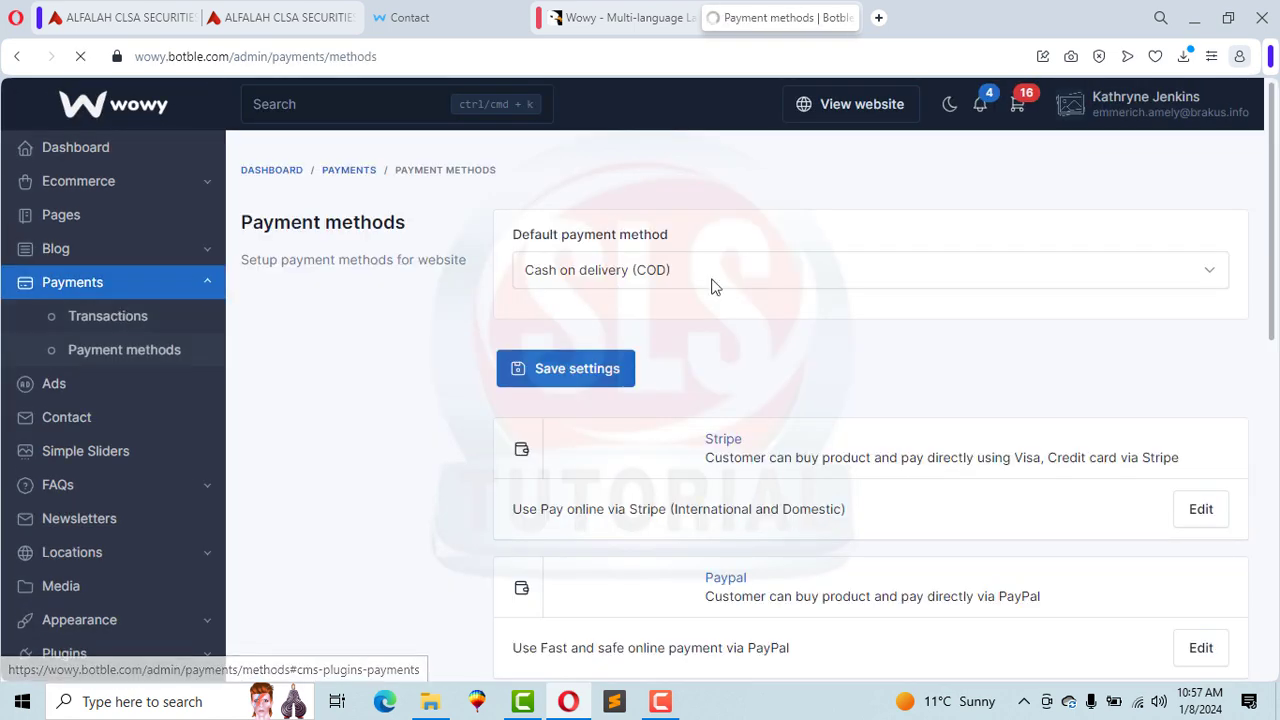
scroll(700, 295, down, 2)
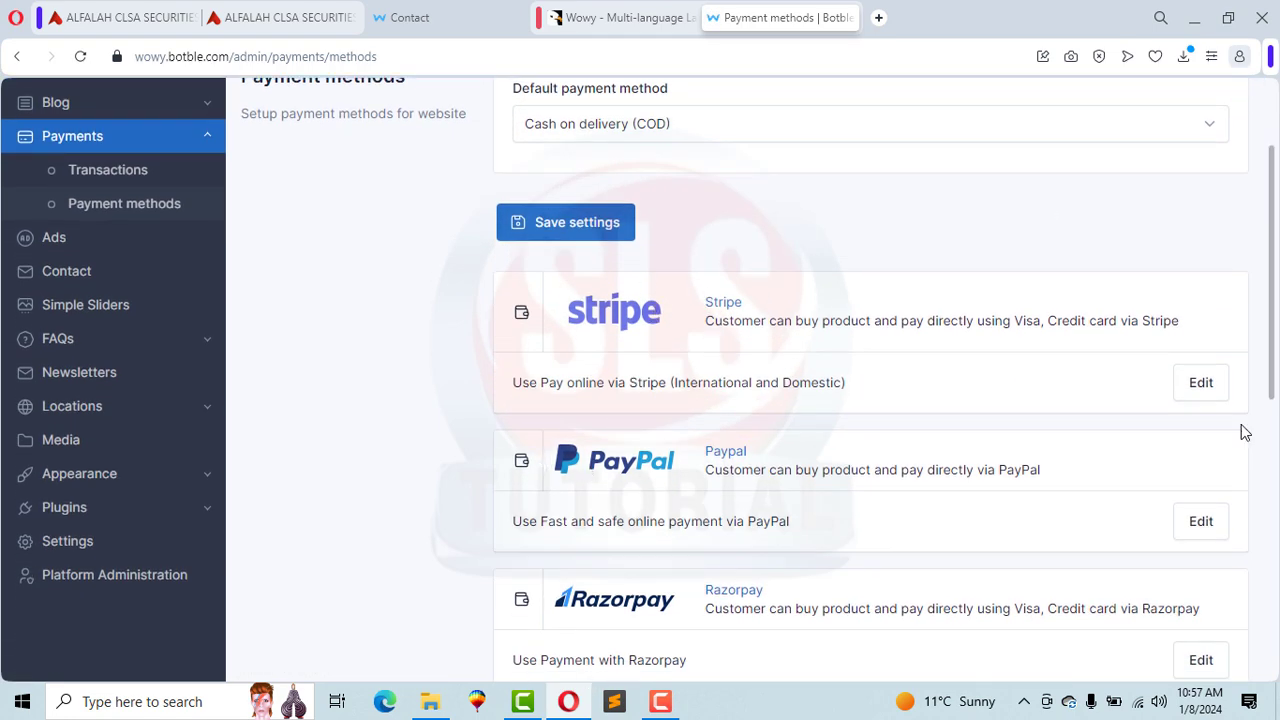
drag(1275, 385, 1223, 337)
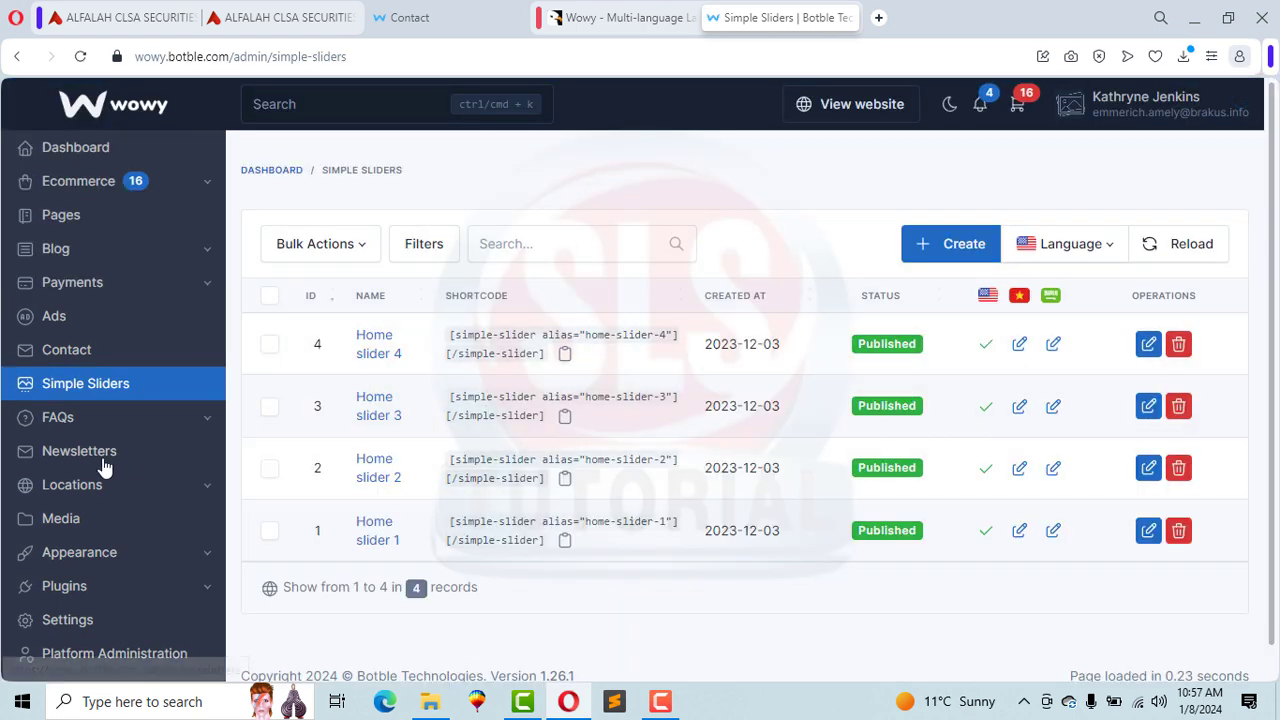
Step: Expand the FAQs section, then open the Media library
click(60, 417)
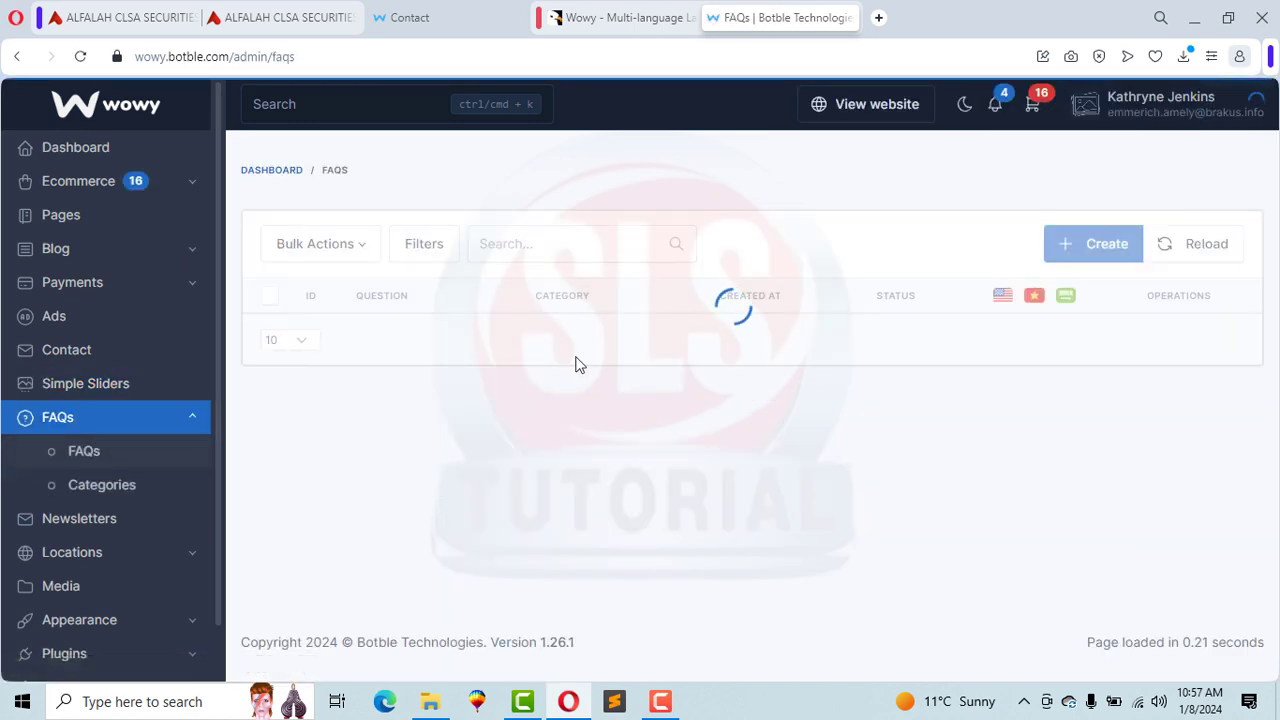
drag(1274, 220, 1269, 266)
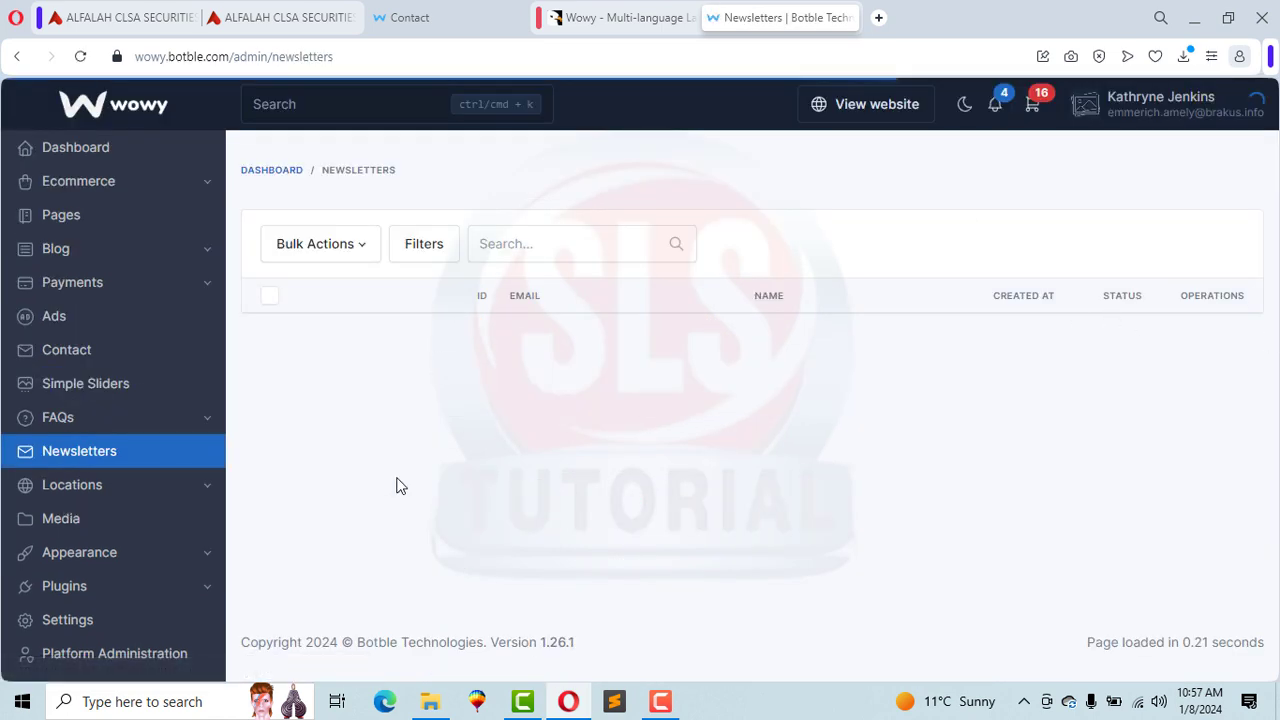
click(63, 516)
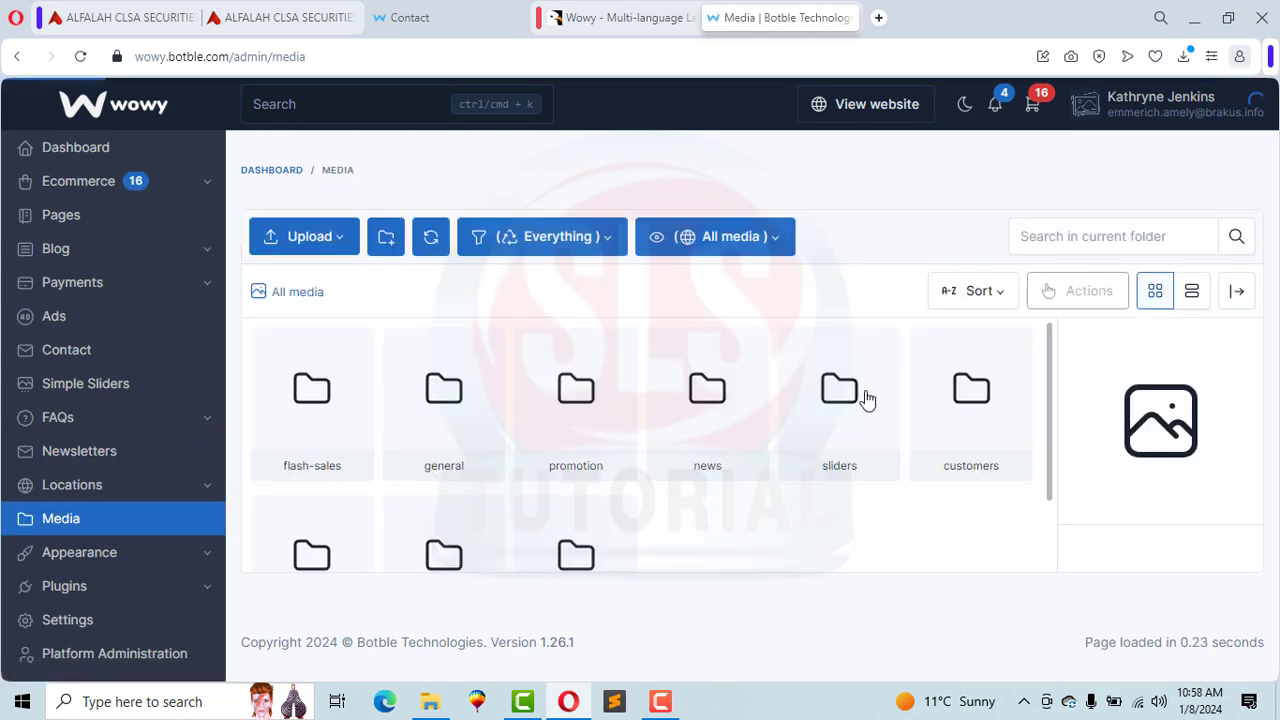
Step: Browse the customers and promotion media folders, returning to the top-level folders after each, then expand Appearance
double_click(948, 412)
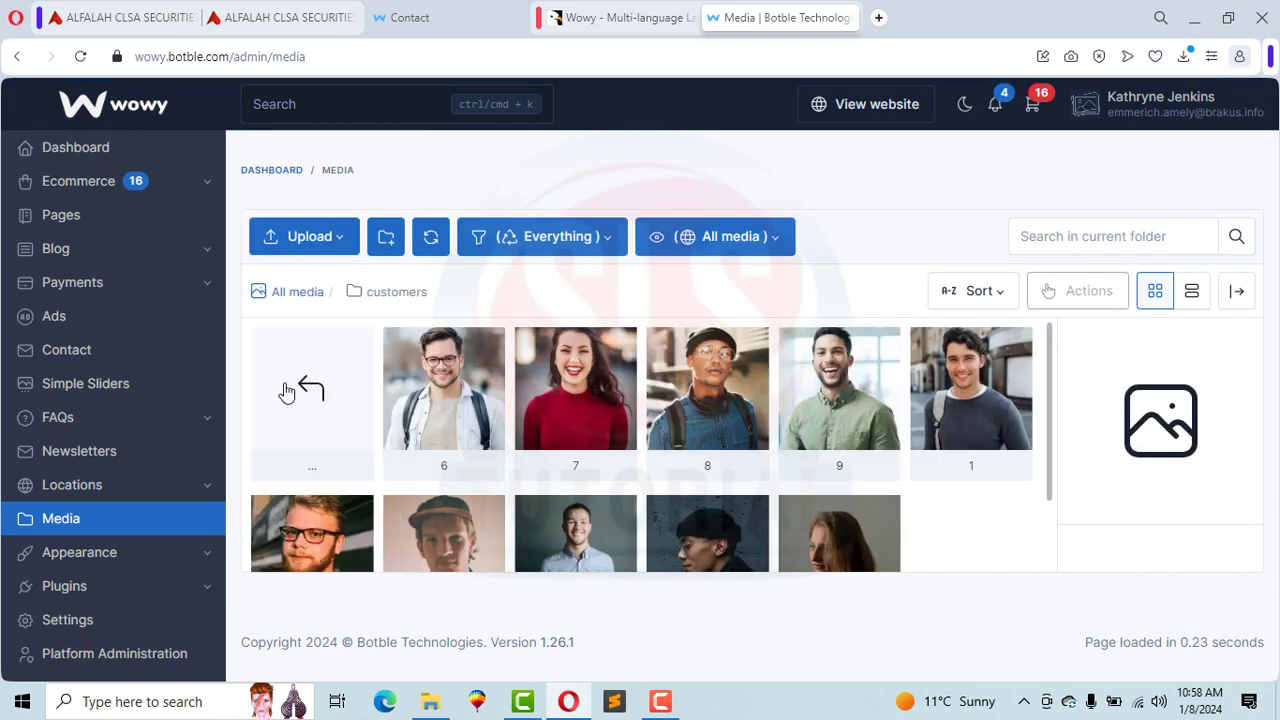
double_click(287, 392)
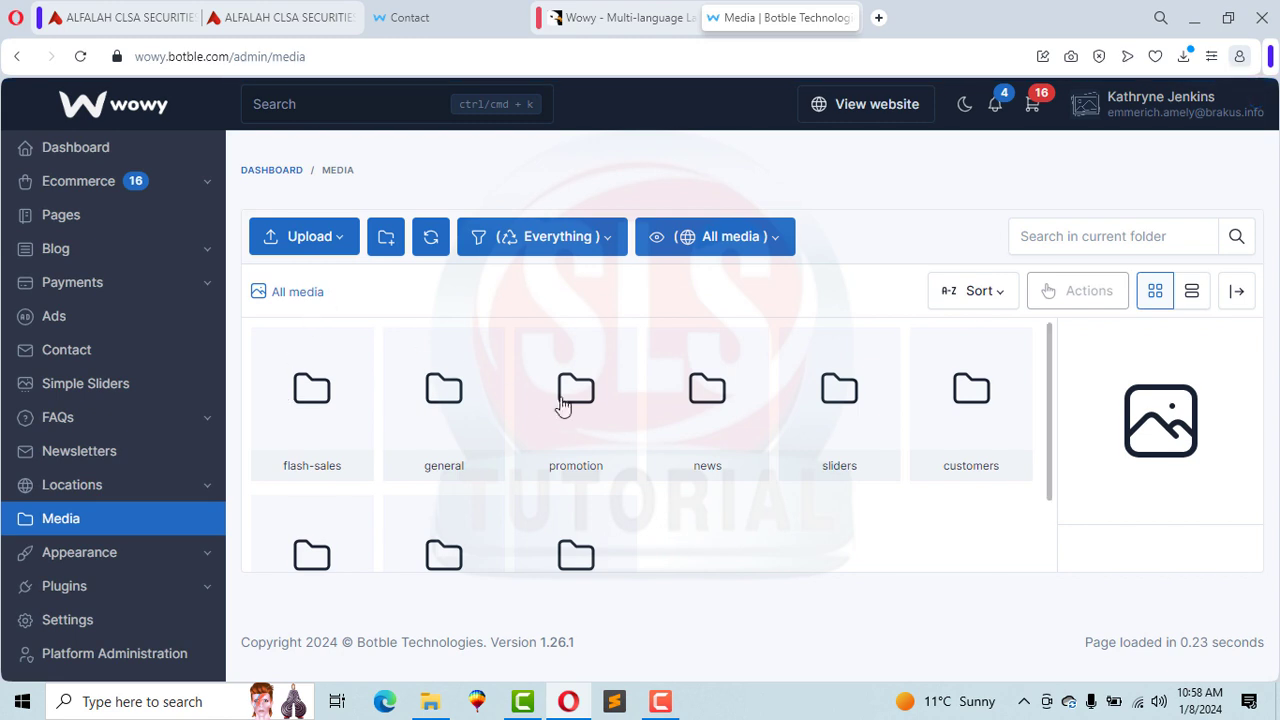
double_click(590, 404)
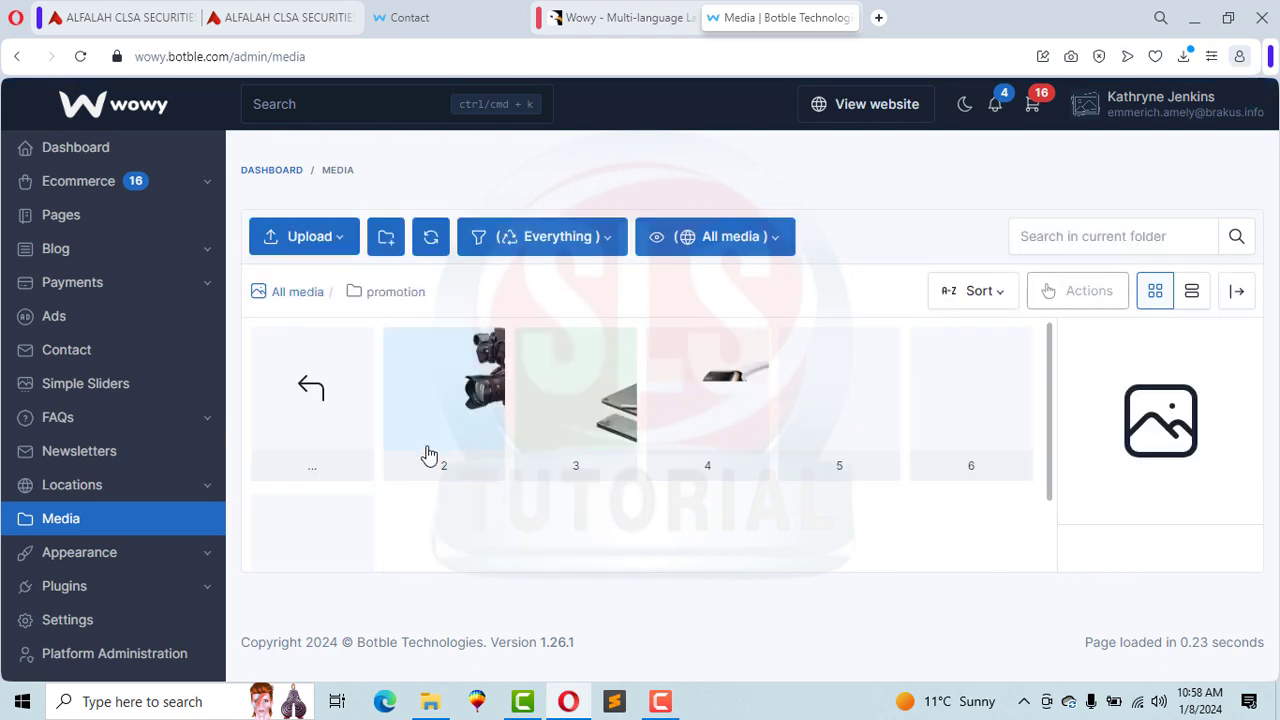
double_click(296, 393)
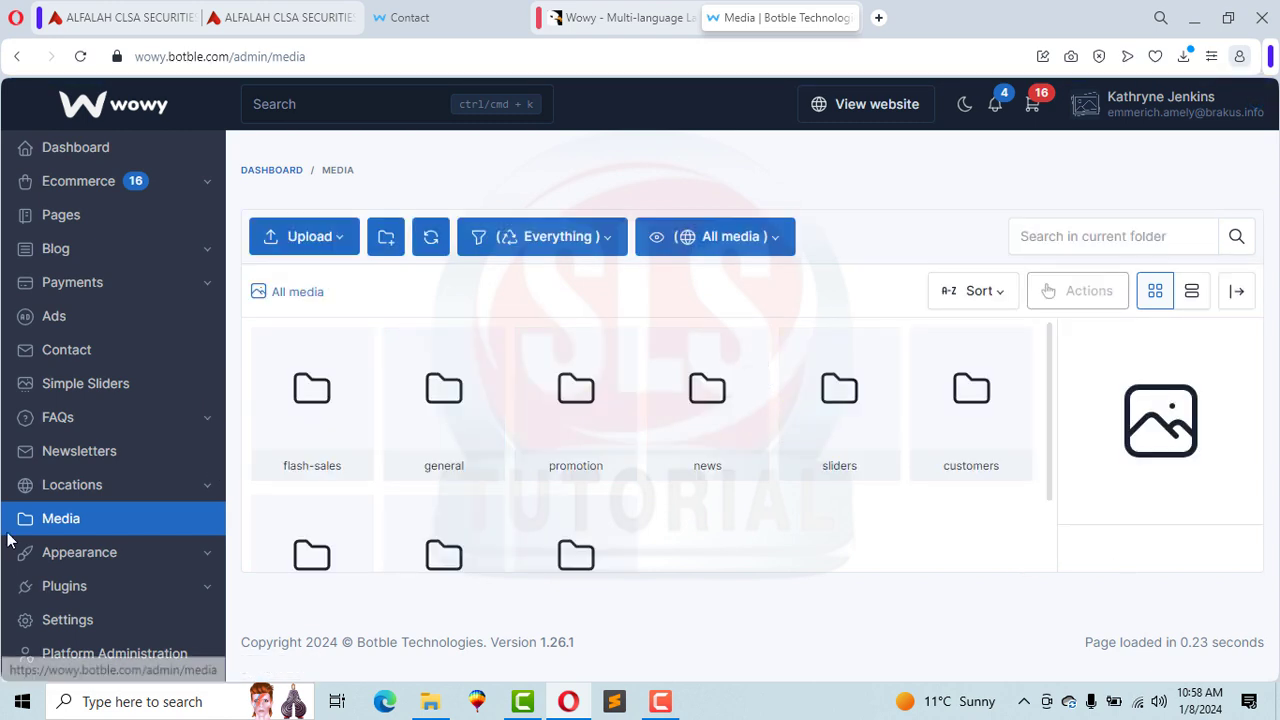
click(97, 555)
scroll(6, 580, down, 3)
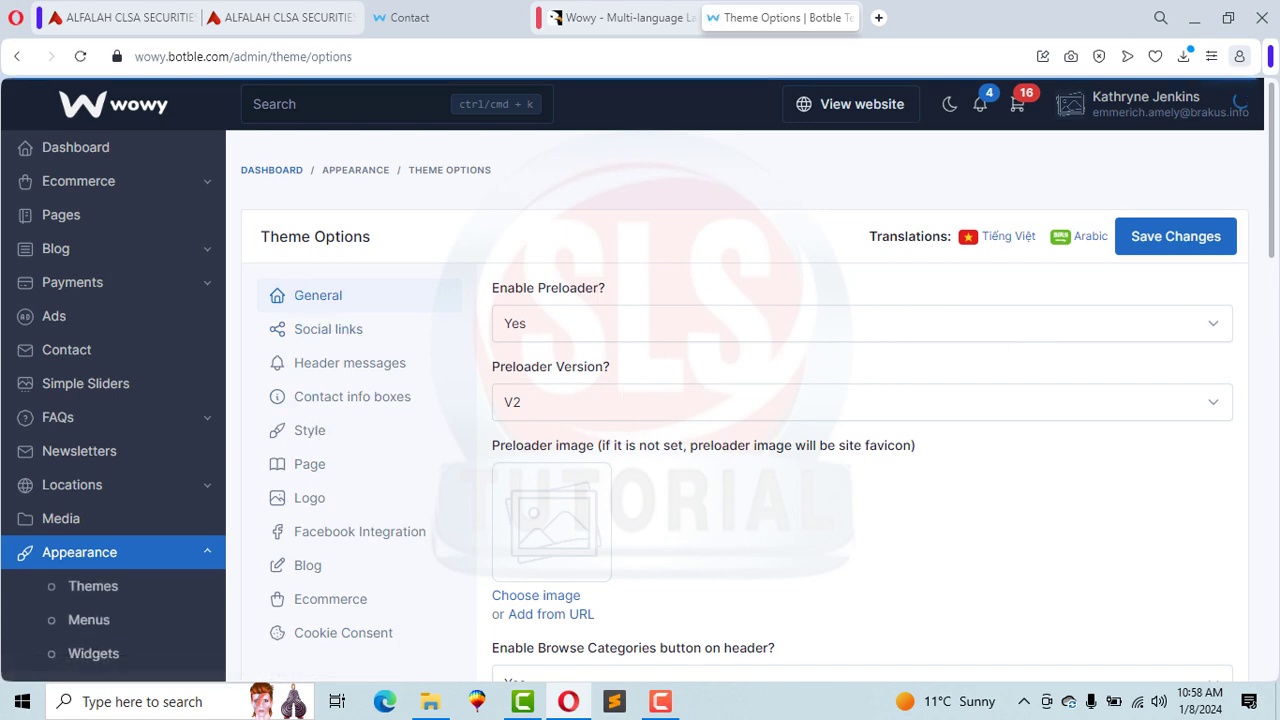
Step: Review the Facebook, Twitter, Instagram, Linkedin and Pinterest entries in Theme Options' Social links
mouse_move(1270, 190)
mouse_down()
mouse_move(1270, 424)
mouse_move(1268, 170)
mouse_up()
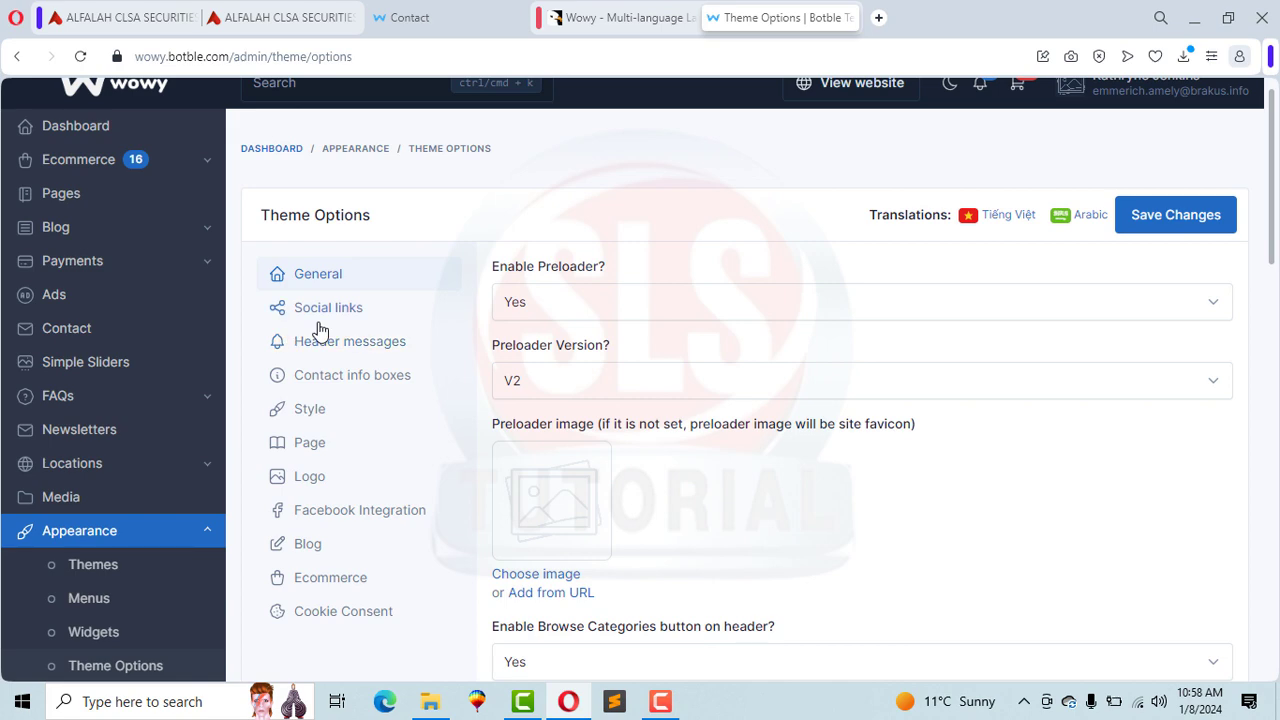
click(316, 312)
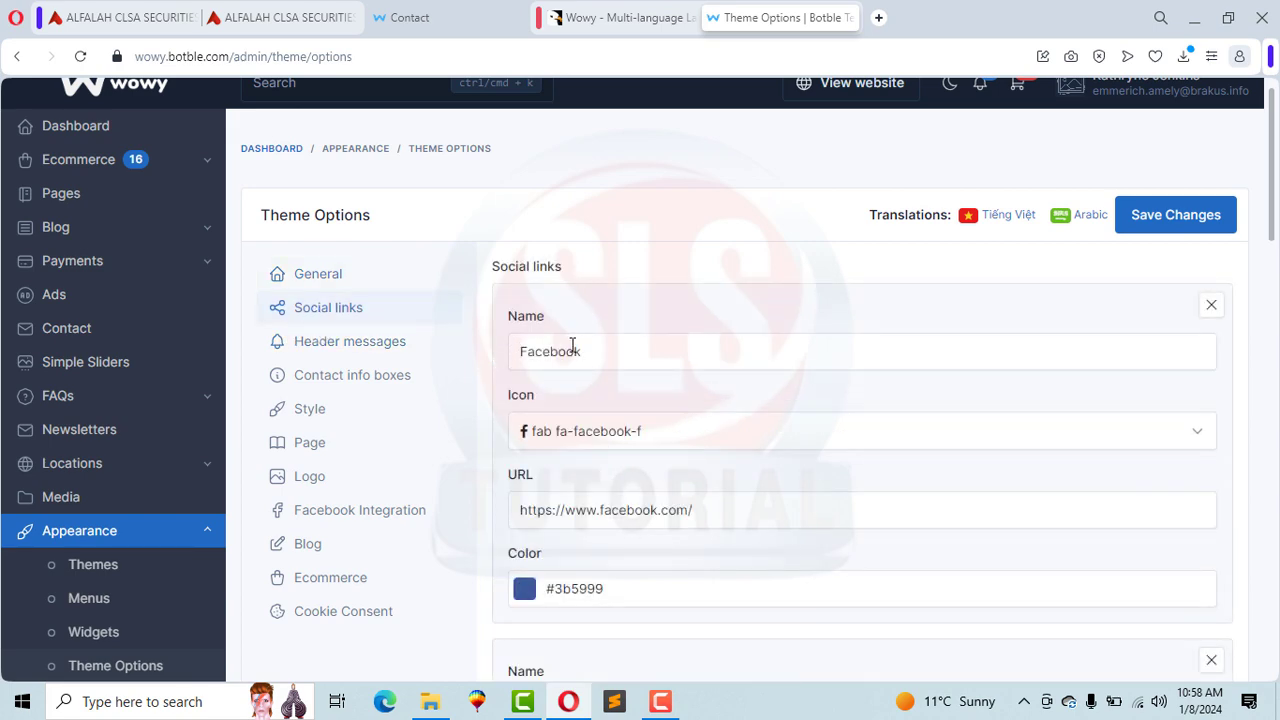
scroll(630, 238, down, 5)
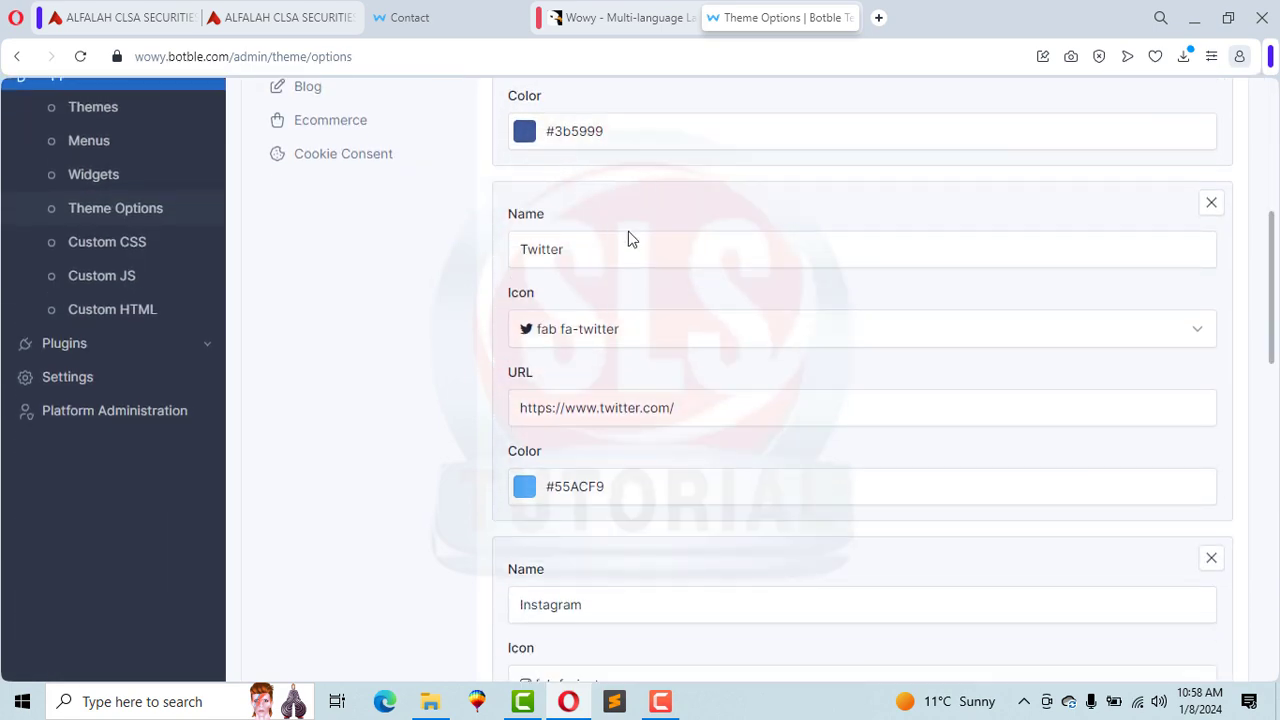
scroll(925, 226, down, 4)
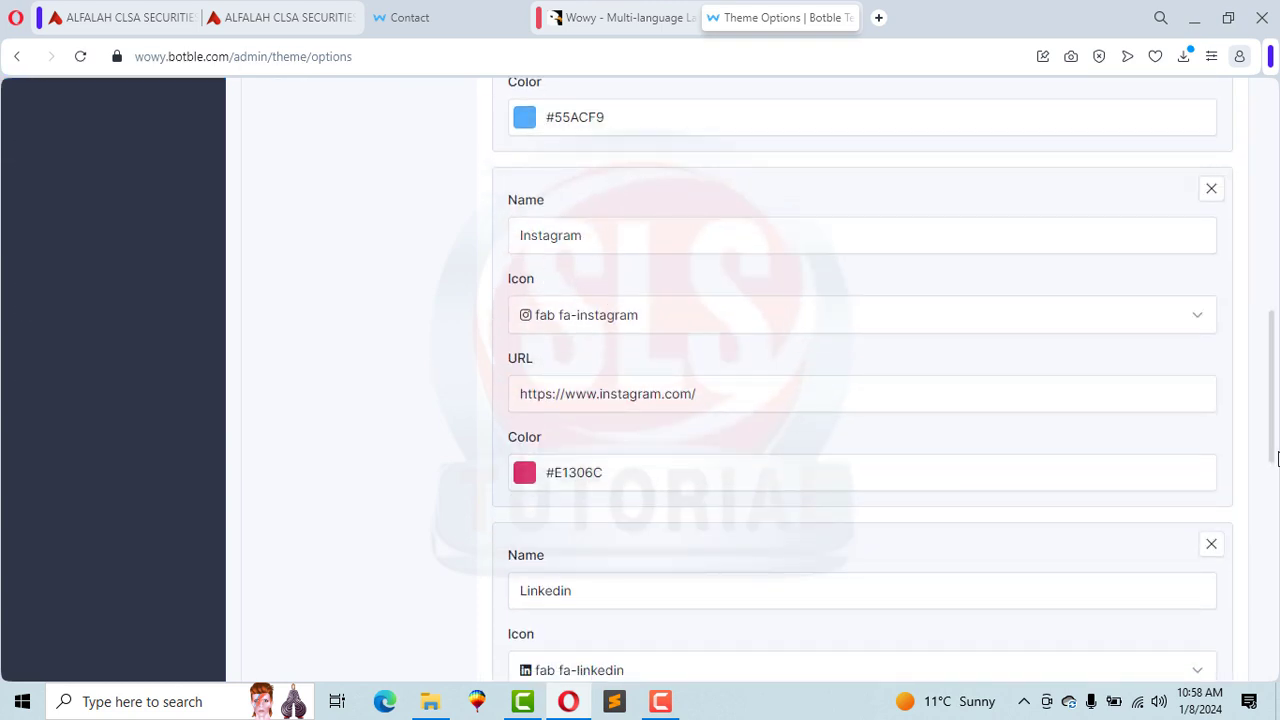
scroll(630, 231, down, 4)
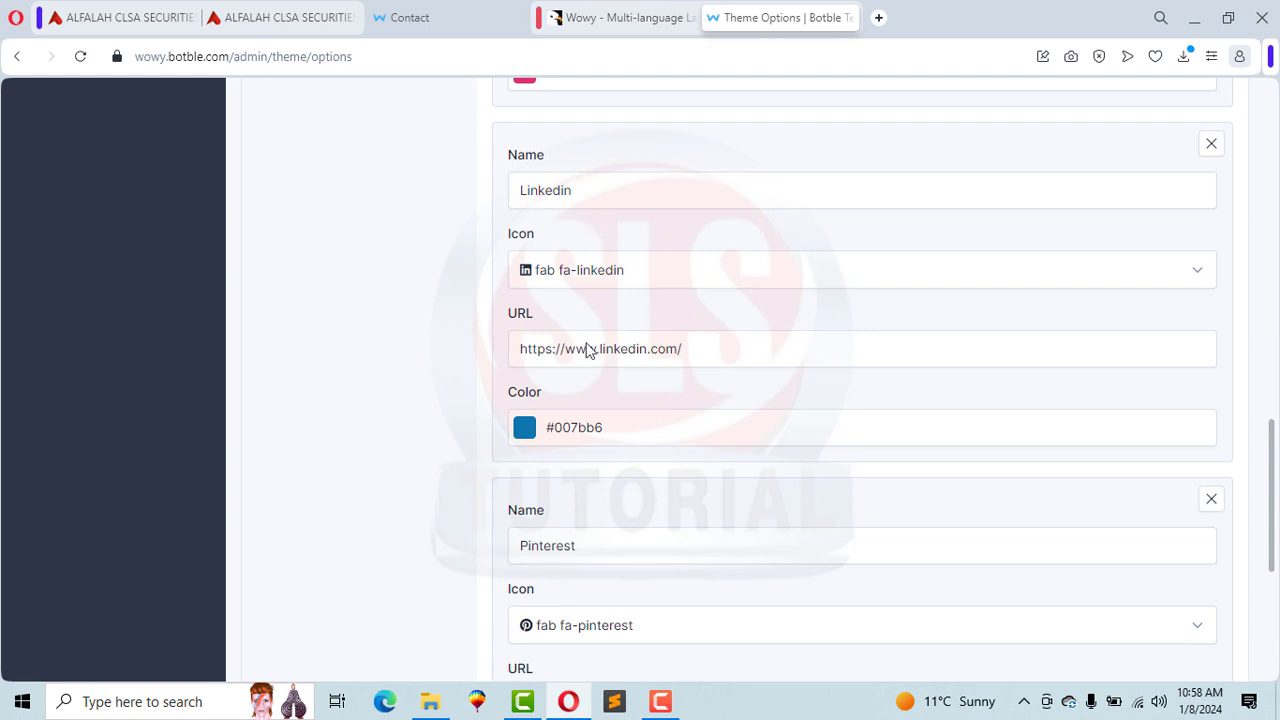
scroll(1272, 430, up, 9)
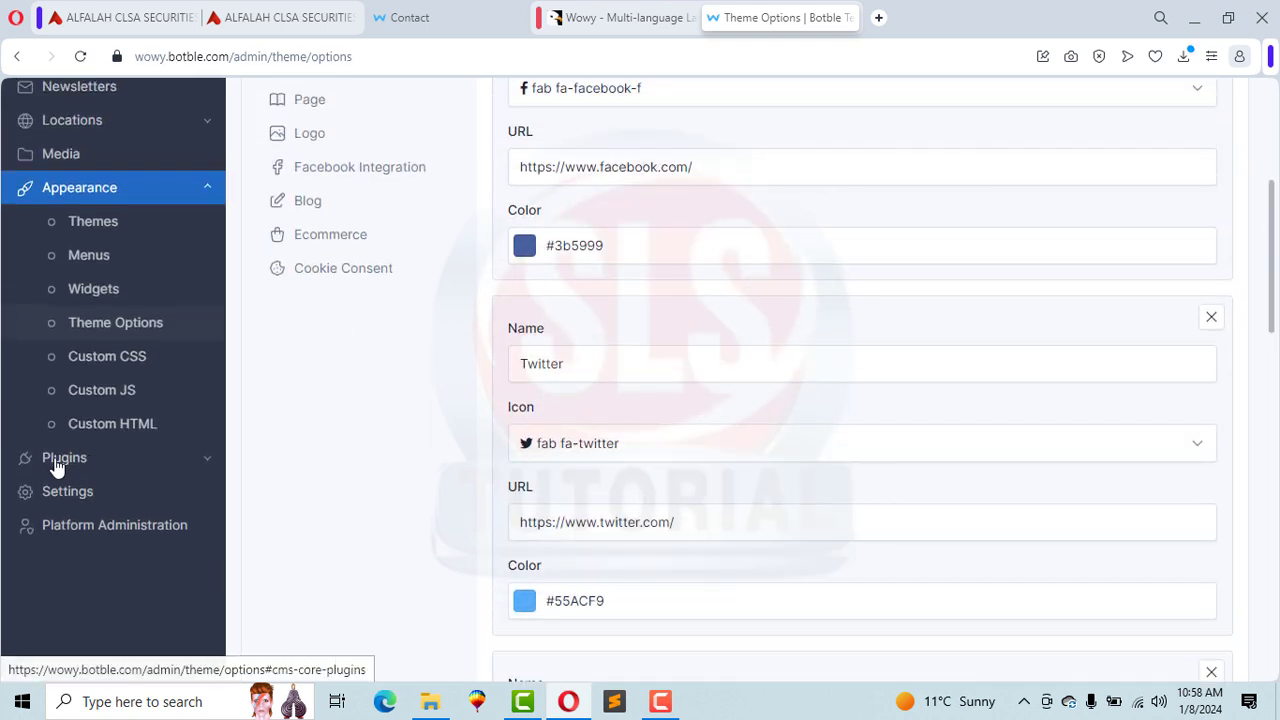
click(57, 462)
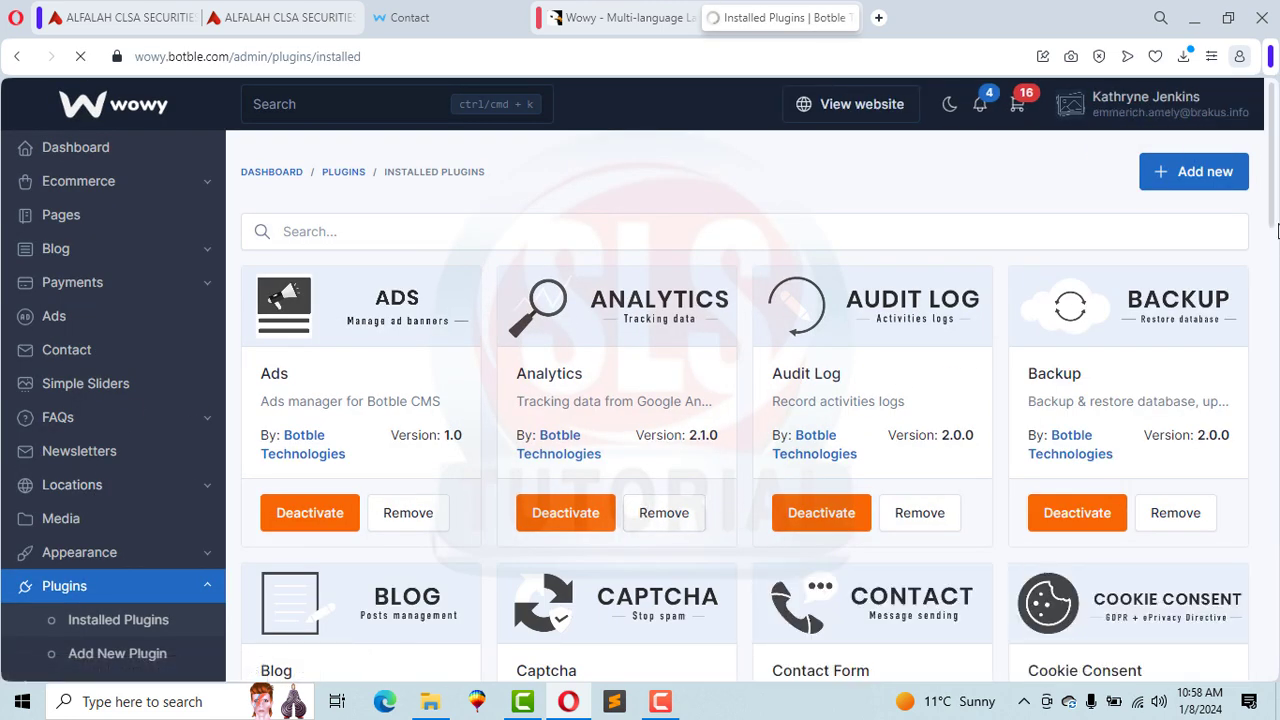
Step: Scroll through the Installed Plugins list, including Ads, Analytics, Audit Log, Backup and Captcha
drag(1276, 230, 1276, 625)
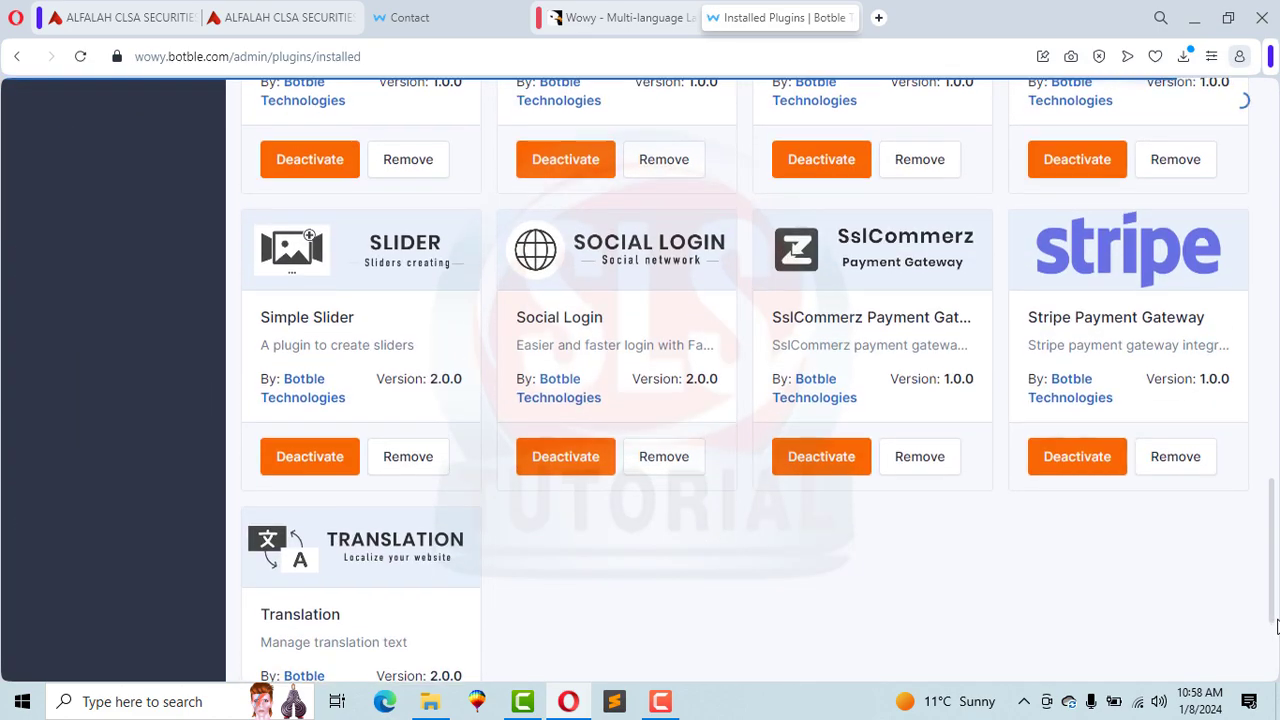
scroll(1130, 185, up, 12)
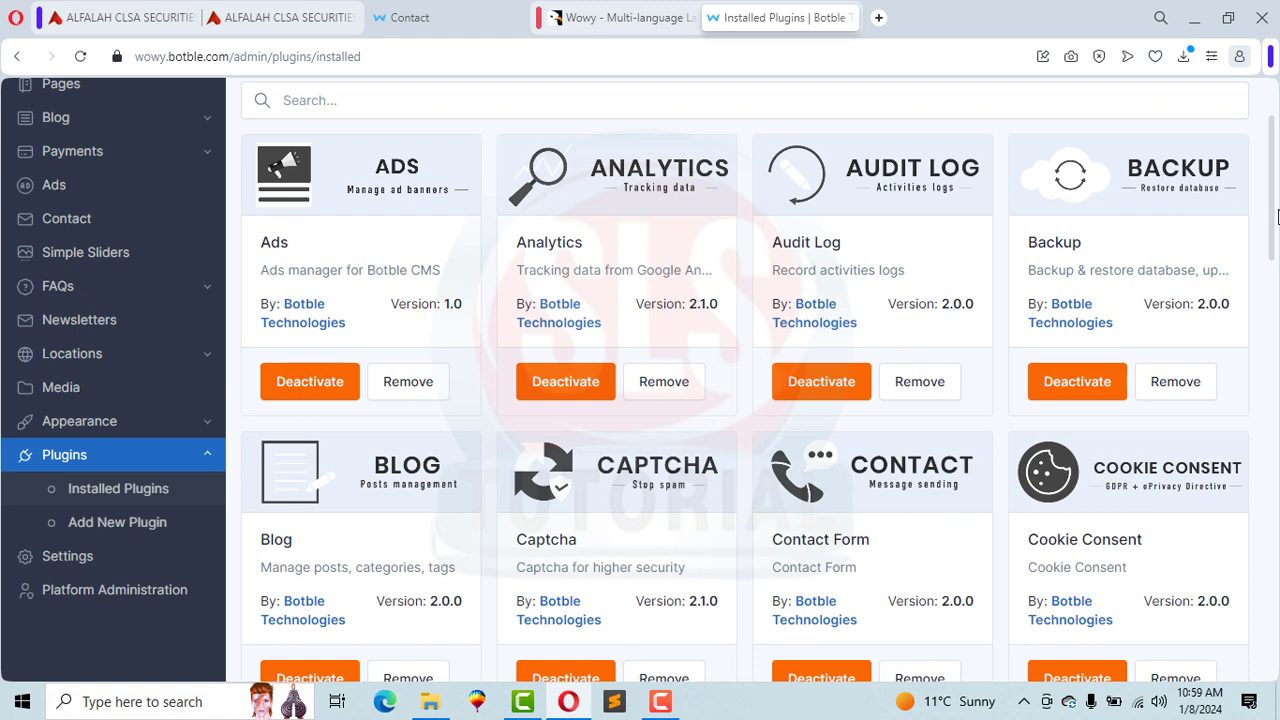
scroll(1276, 217, up, 2)
Step: Browse the plugins available under Add new, then go to the Platform Administration System page
click(1175, 178)
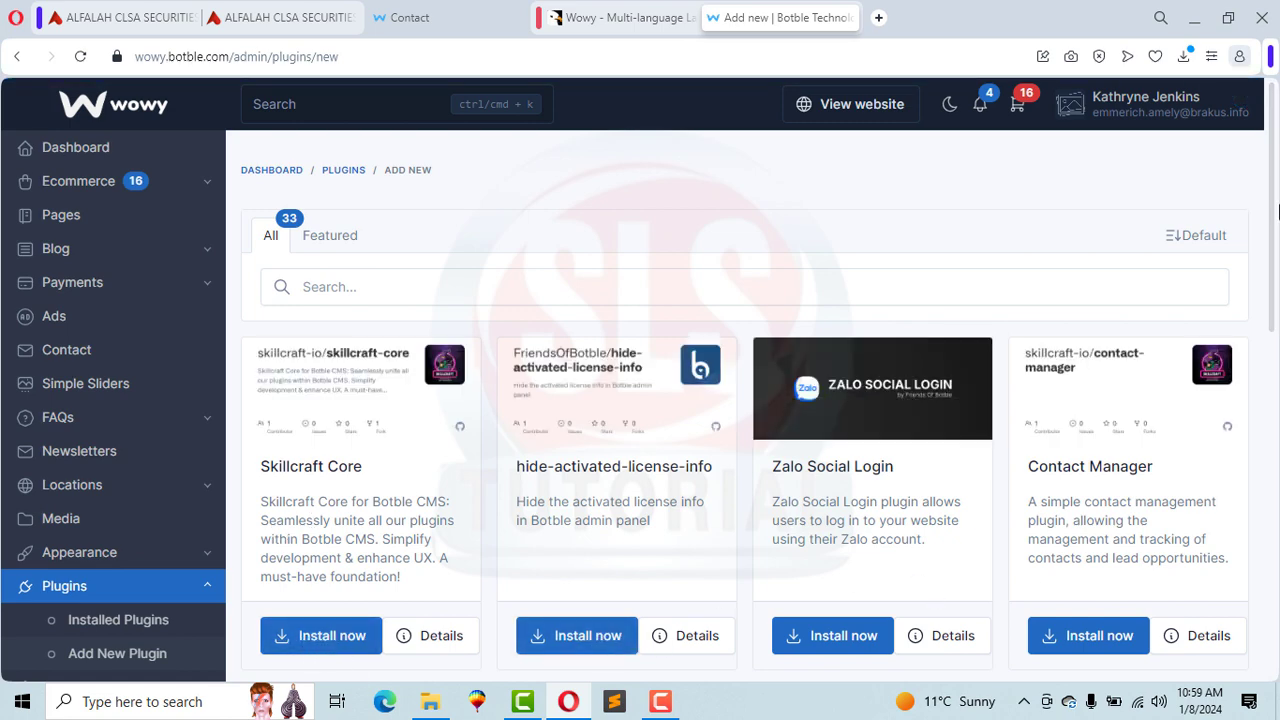
drag(1277, 210, 1277, 357)
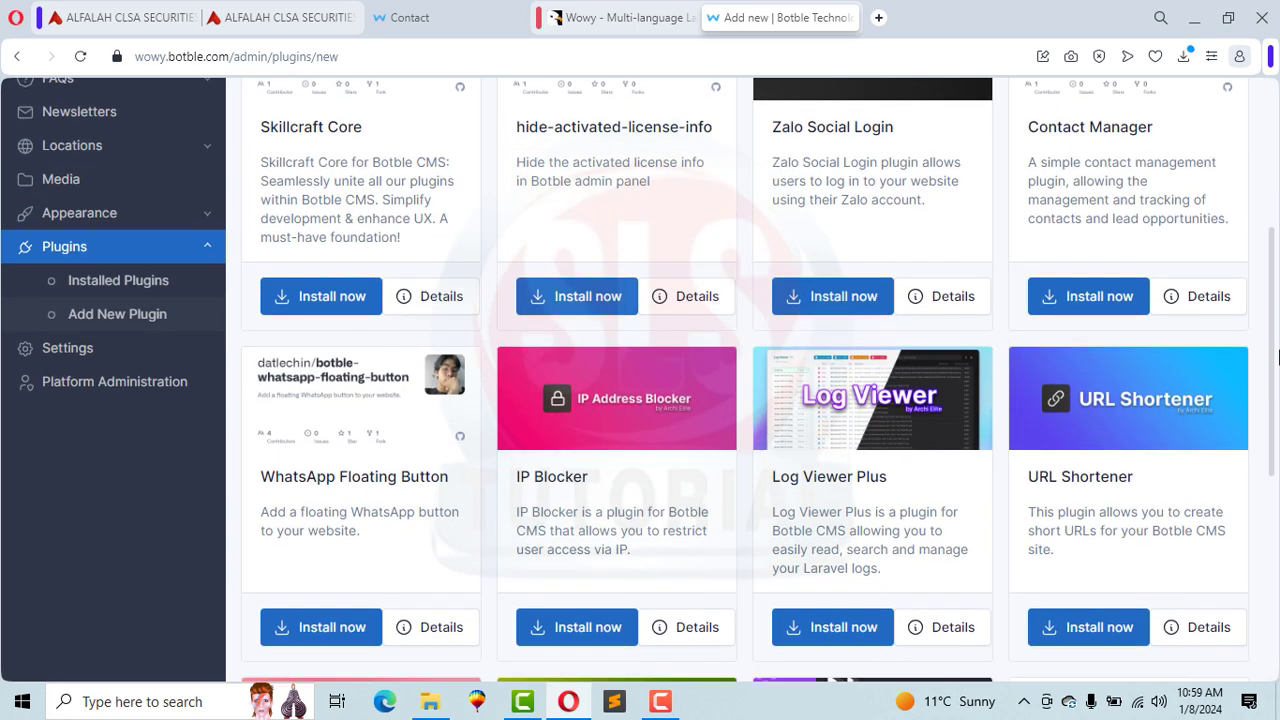
click(30, 383)
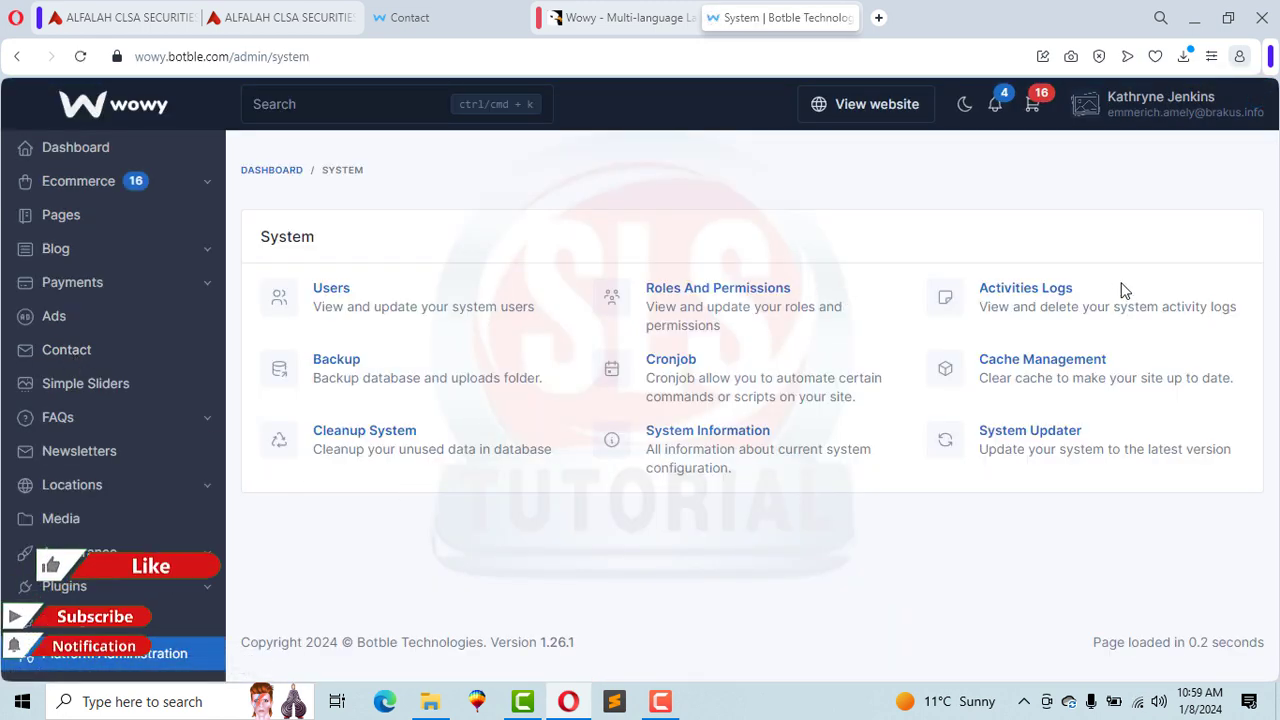
Step: Log out of the admin panel and return to the Wowy storefront home page
click(1112, 110)
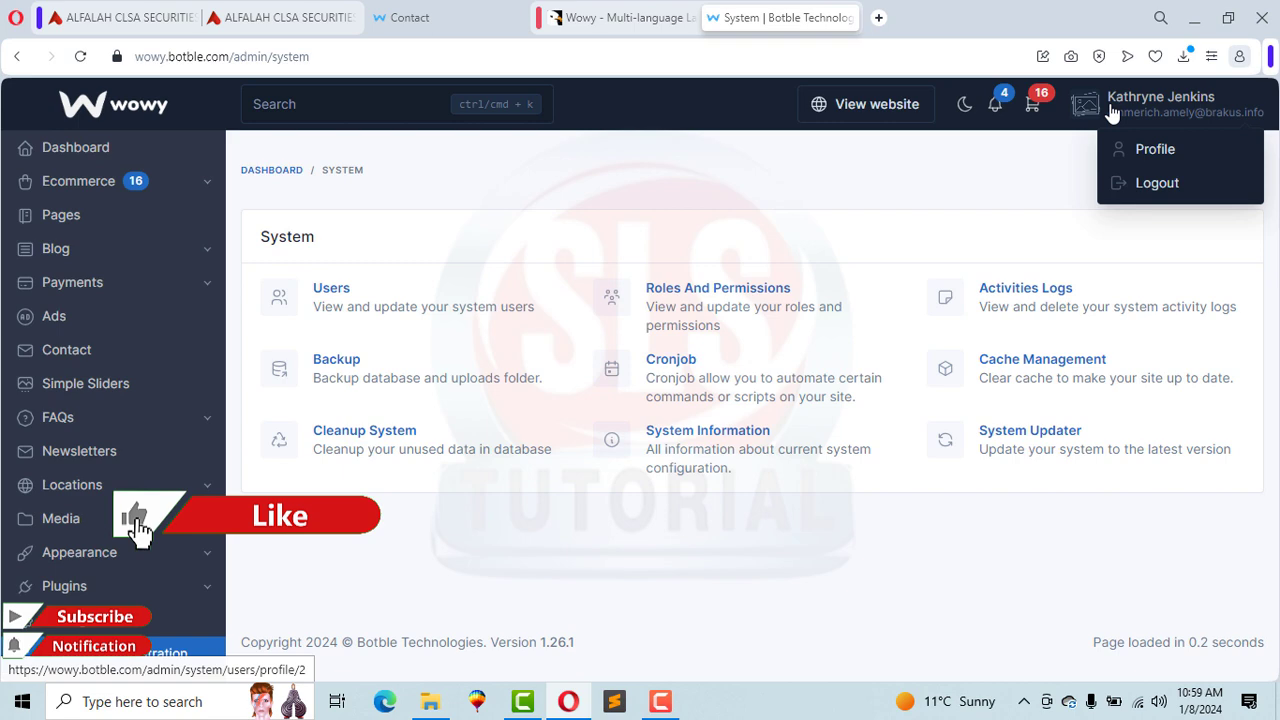
click(1140, 185)
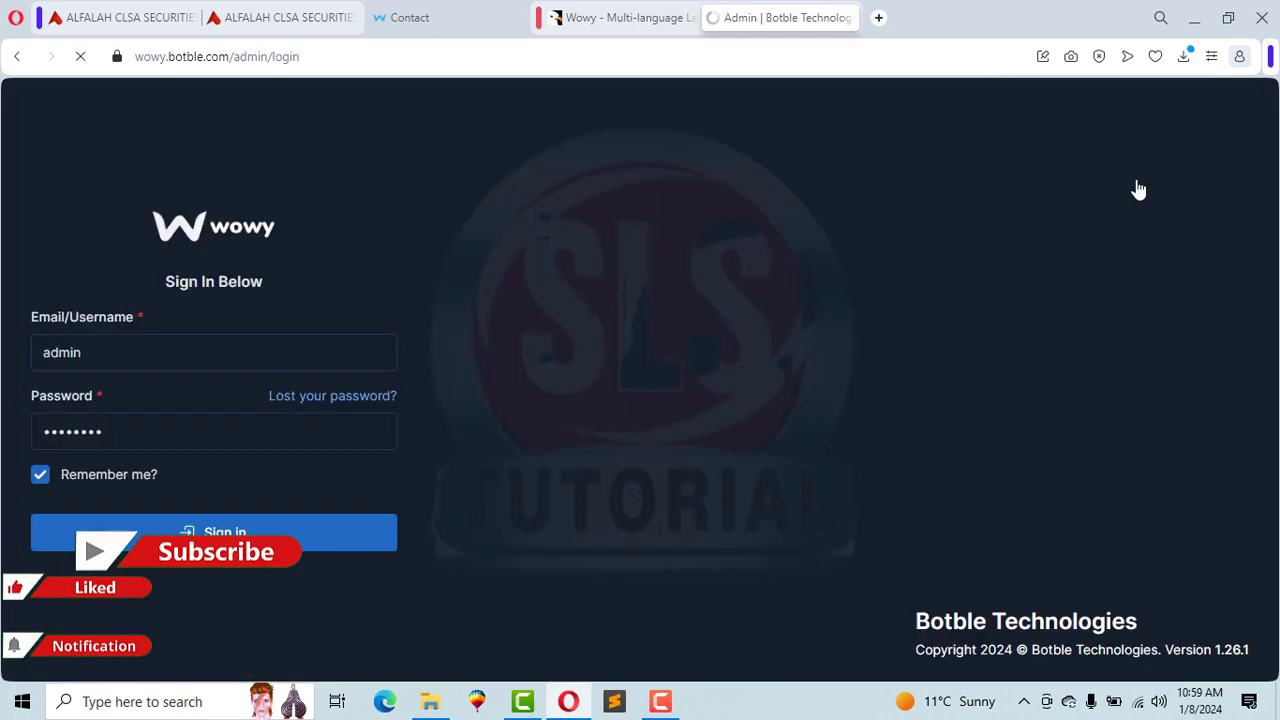
click(432, 17)
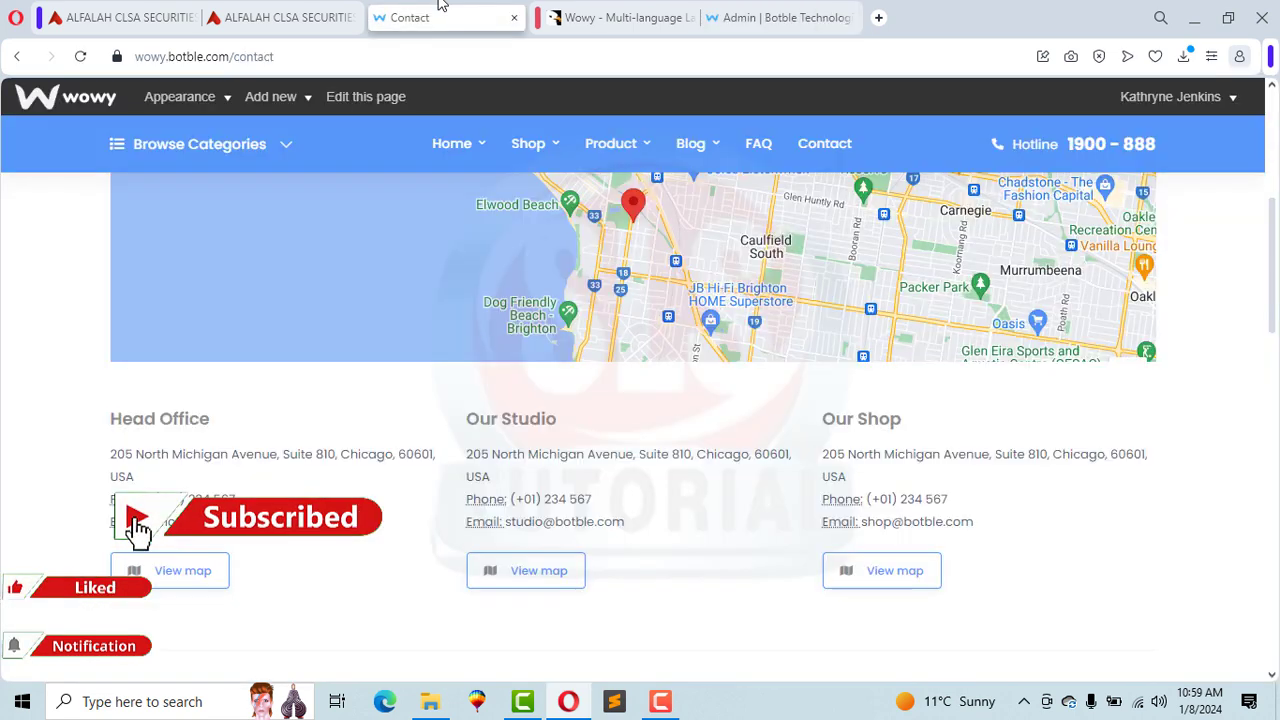
scroll(280, 198, up, 5)
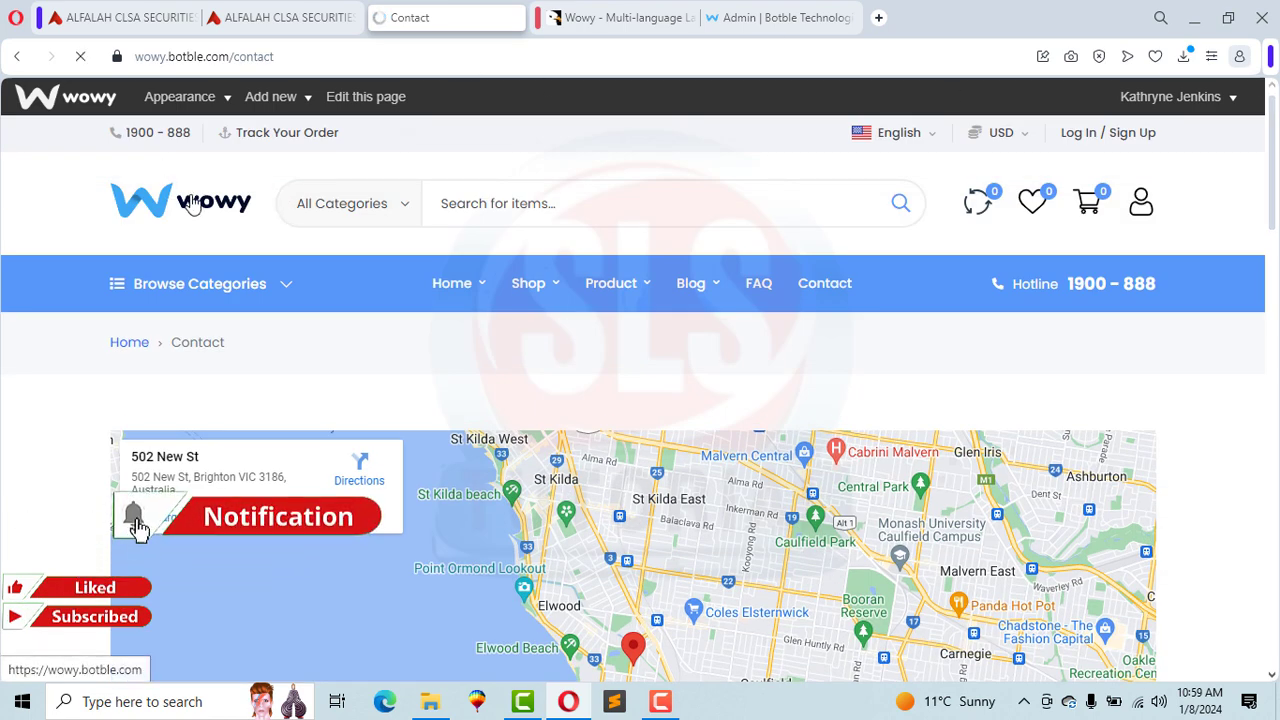
click(191, 203)
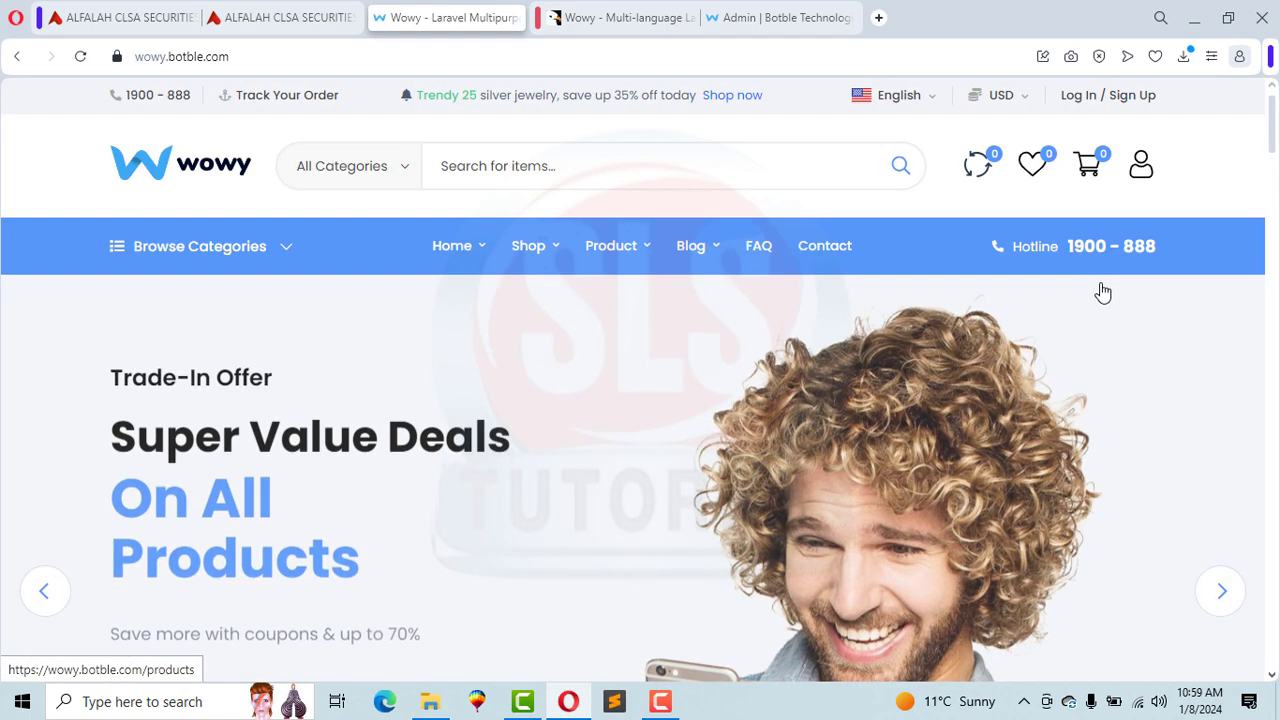
Step: Subscribe to the SLS Tutorials YouTube channel with all notifications enabled
drag(1271, 110, 1275, 326)
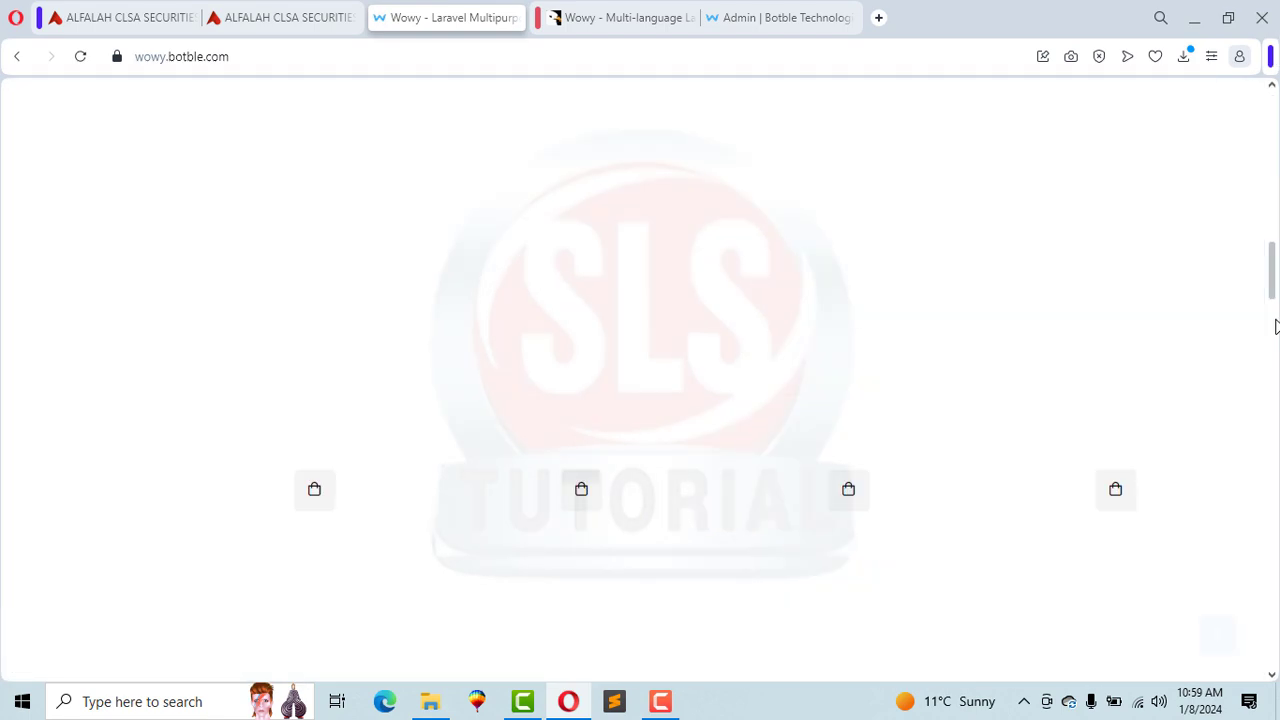
scroll(1201, 414, down, 15)
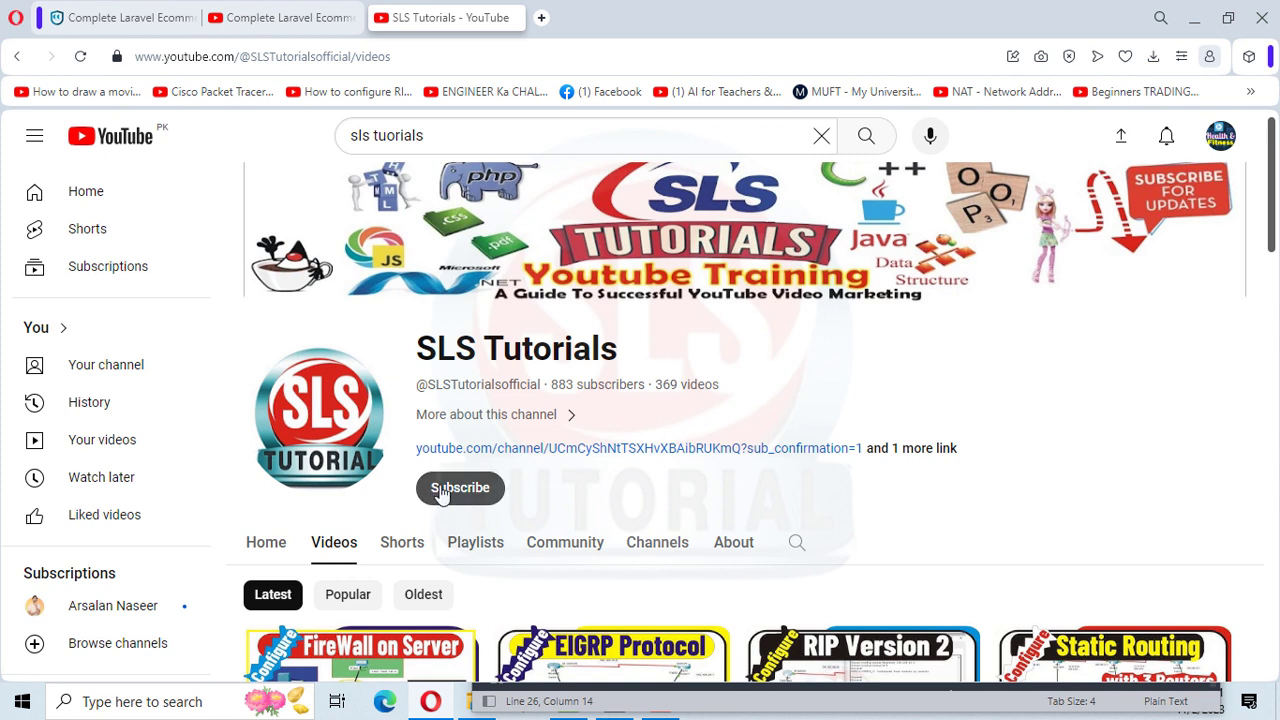
click(440, 493)
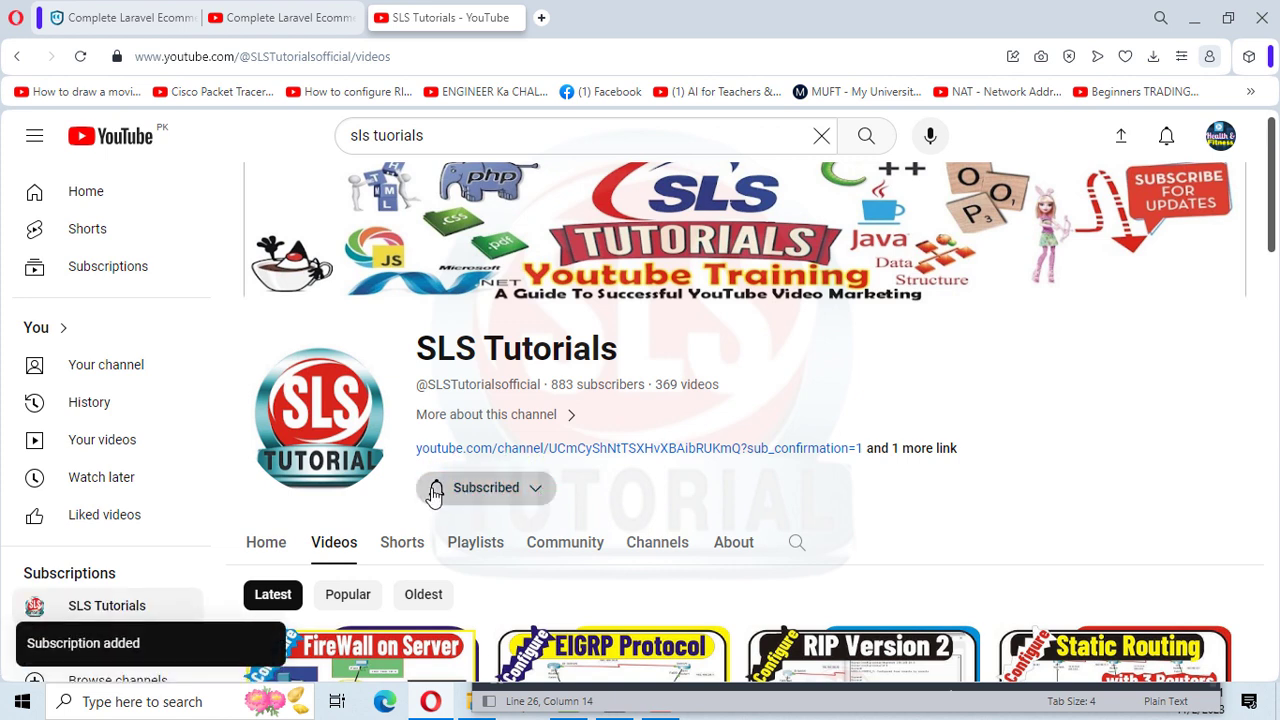
click(435, 492)
click(465, 540)
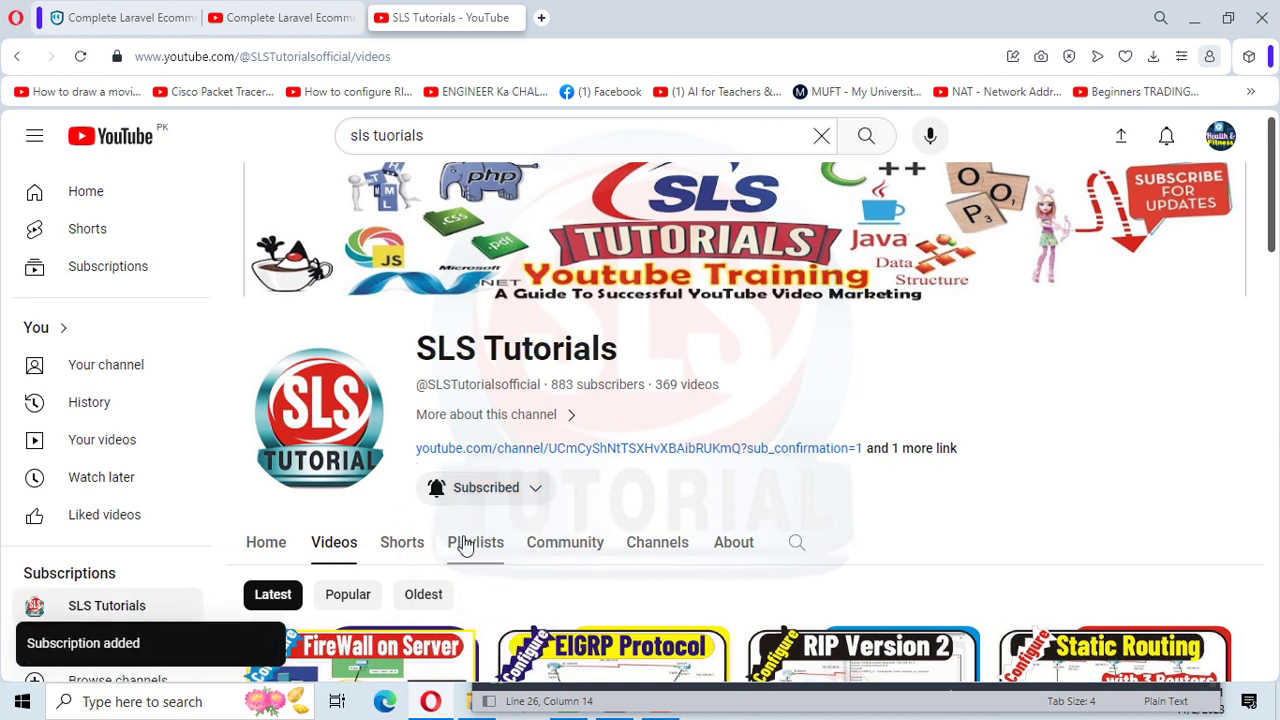